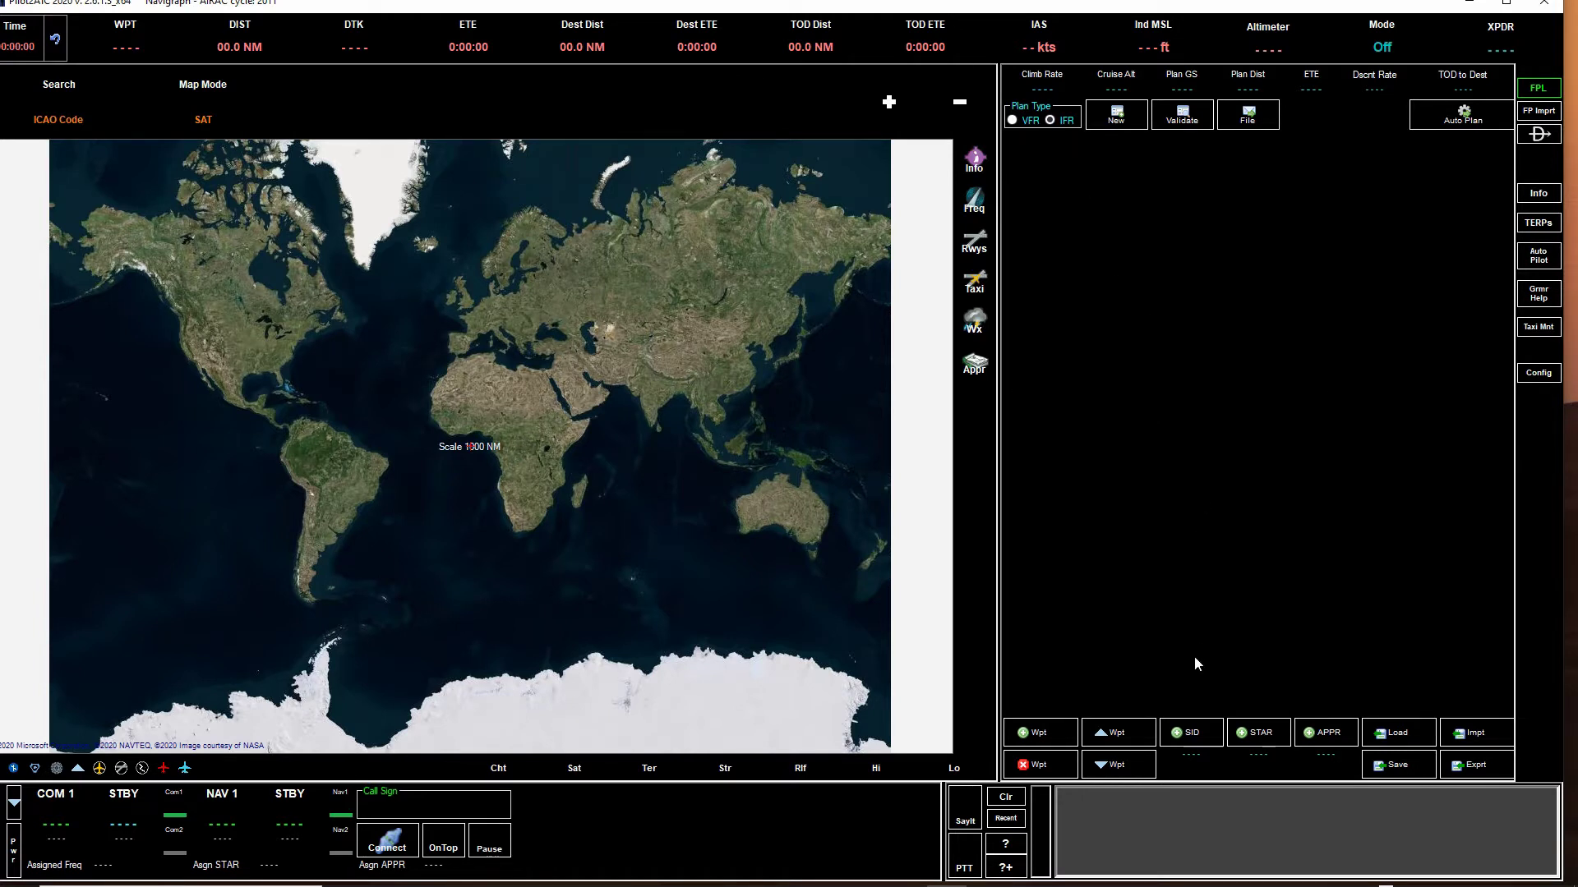
# Step: Load the saved flight plan EGLL - EHAM.vbf from the FMS plans folder and show its first waypoint
pyautogui.click(1399, 739)
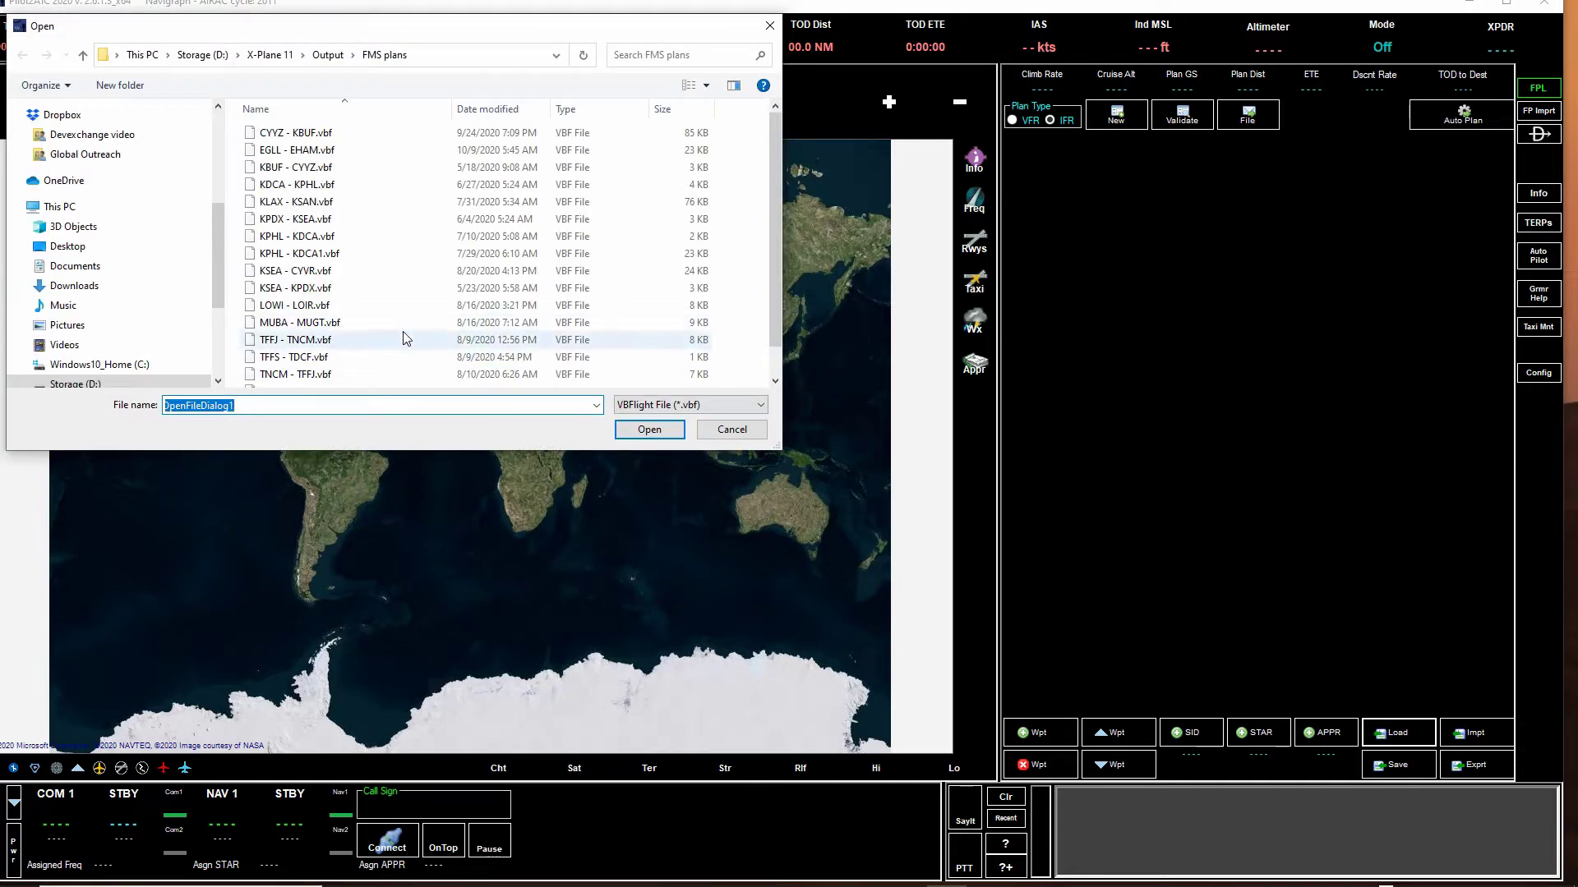
pyautogui.click(287, 153)
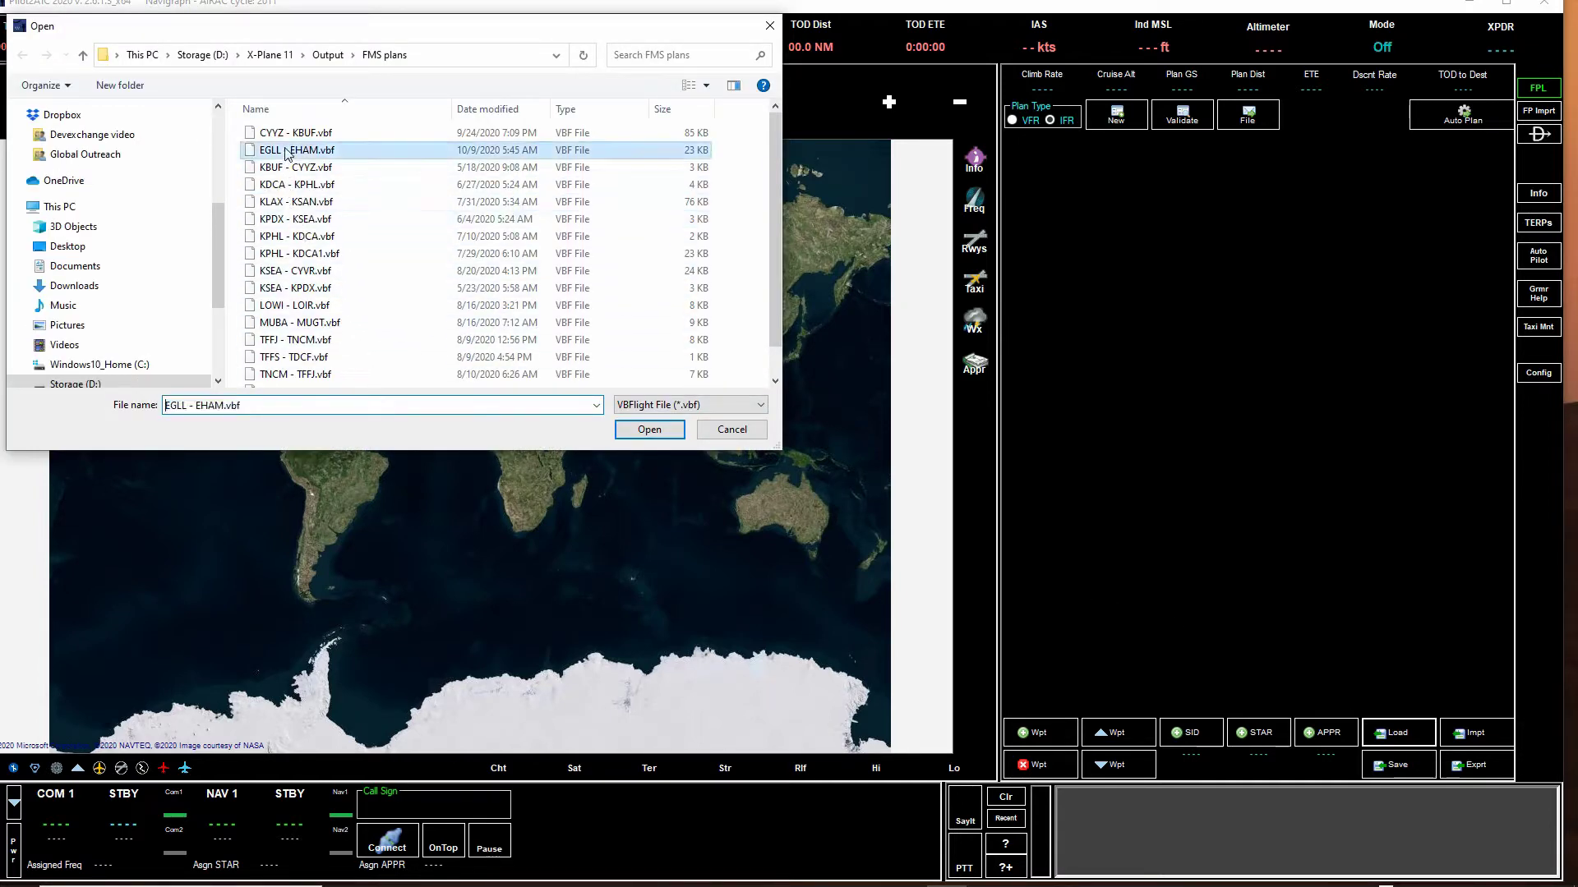
pyautogui.click(649, 430)
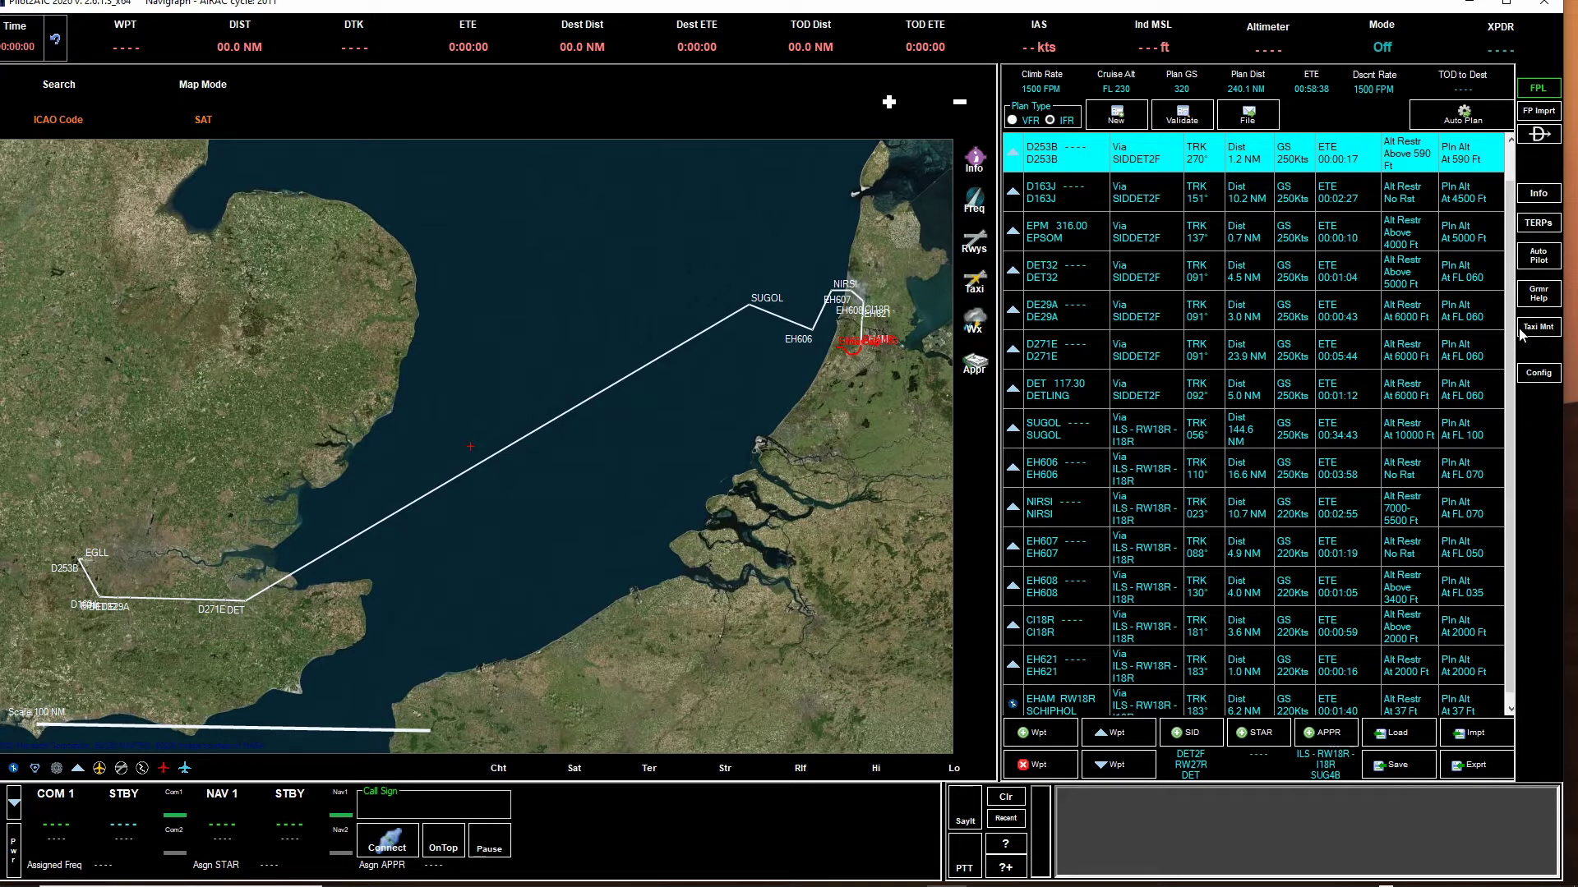
pyautogui.scroll(1, 1516, 324)
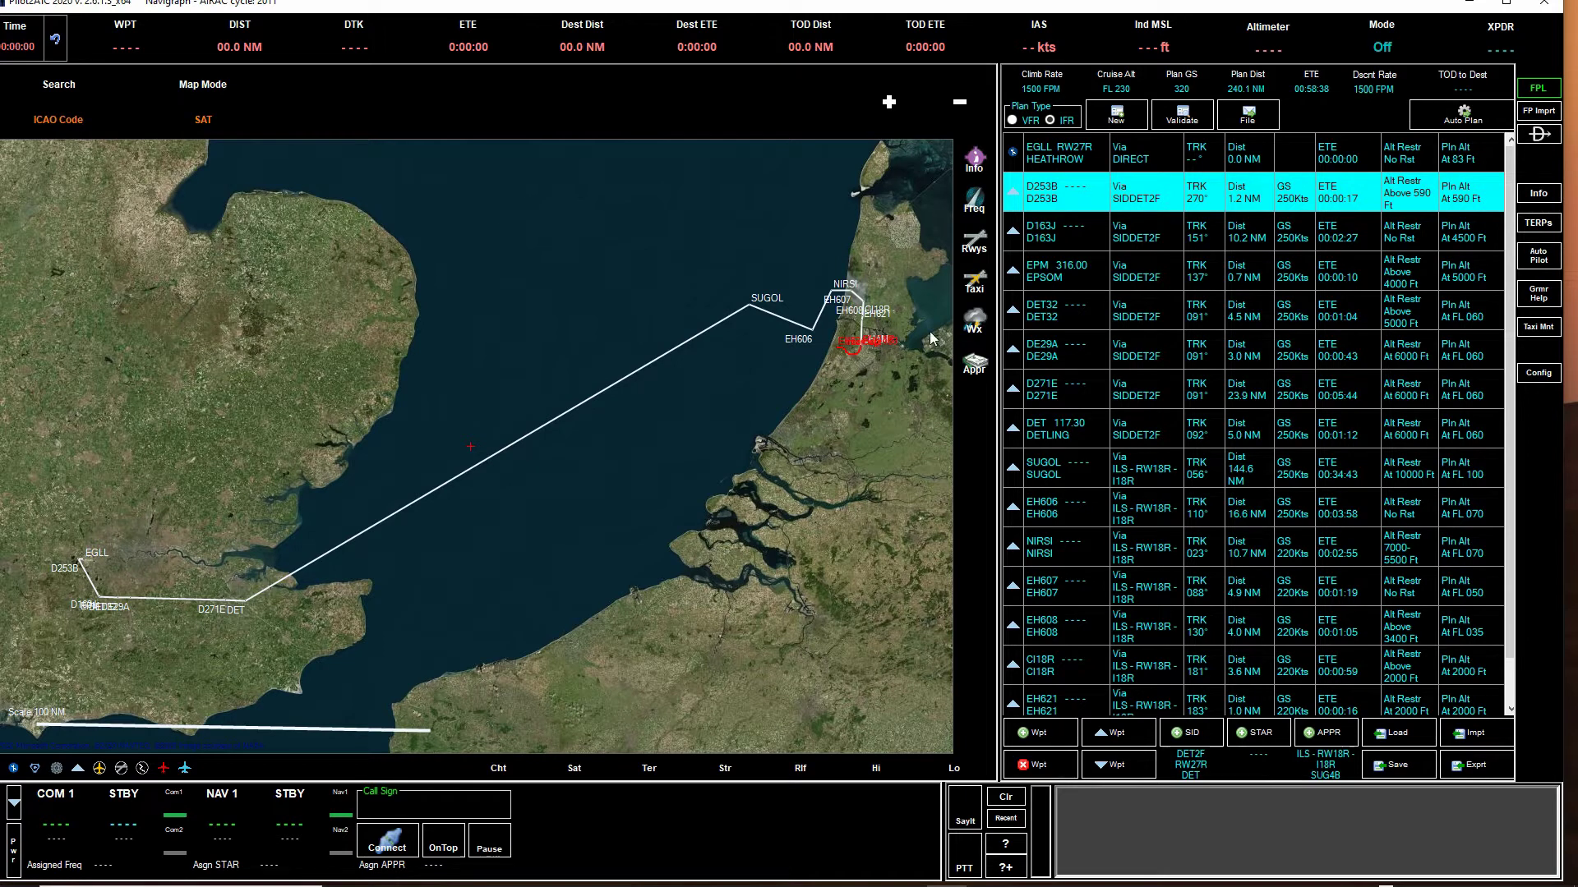
# Step: Check the contents of the MSFS2020FlightPlans folder on drive C in File Explorer, closing the window when done
pyautogui.moveTo(1266, 883)
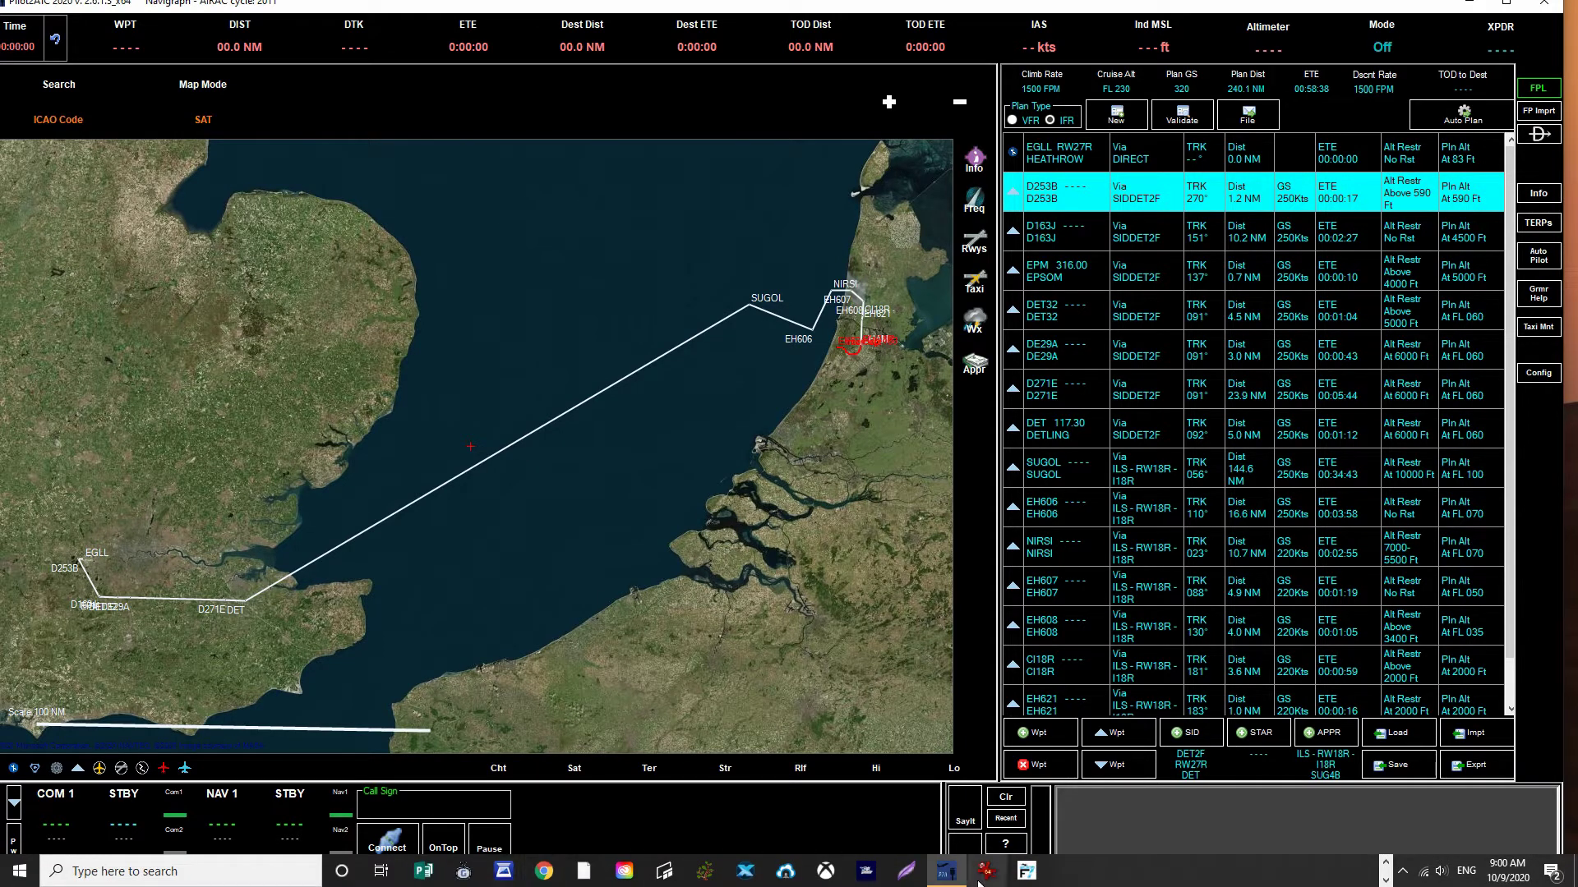
pyautogui.click(1385, 862)
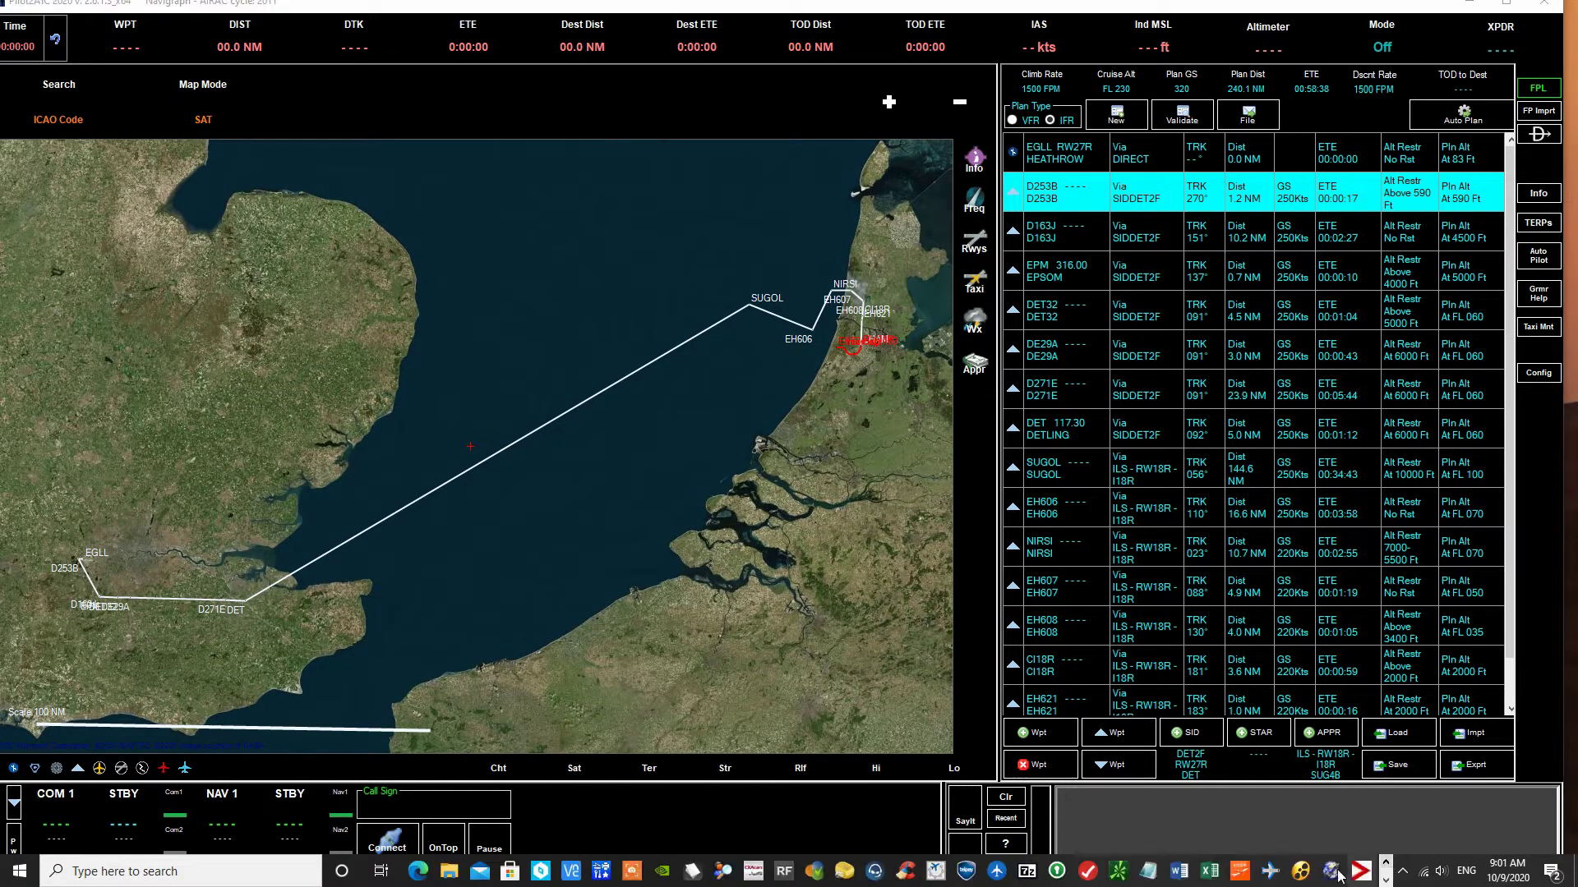
pyautogui.click(449, 871)
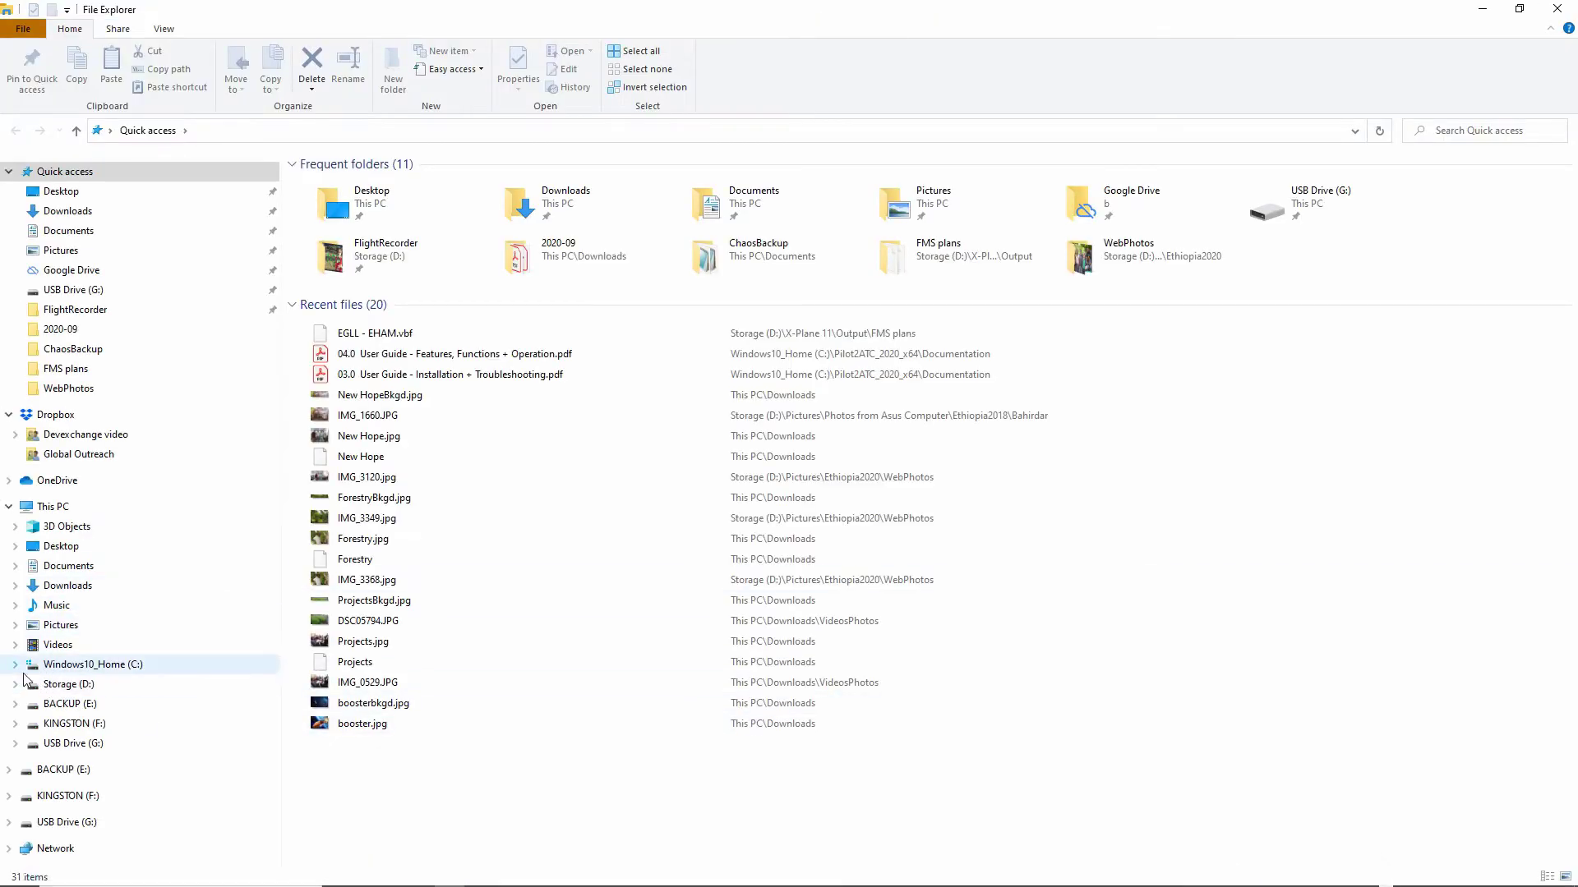
pyautogui.click(14, 665)
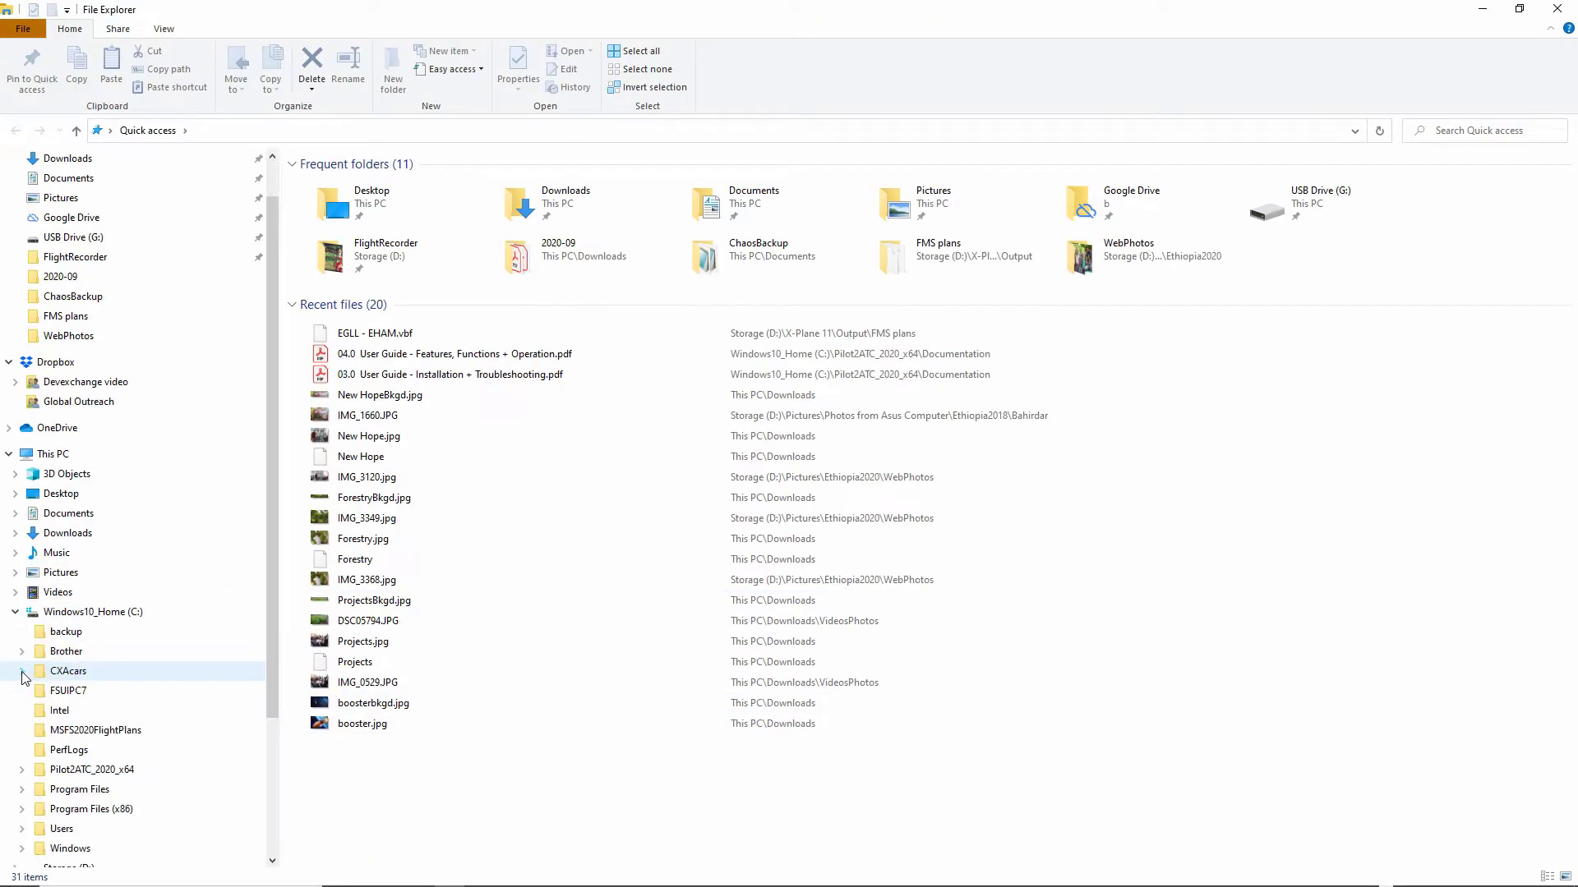
pyautogui.click(55, 734)
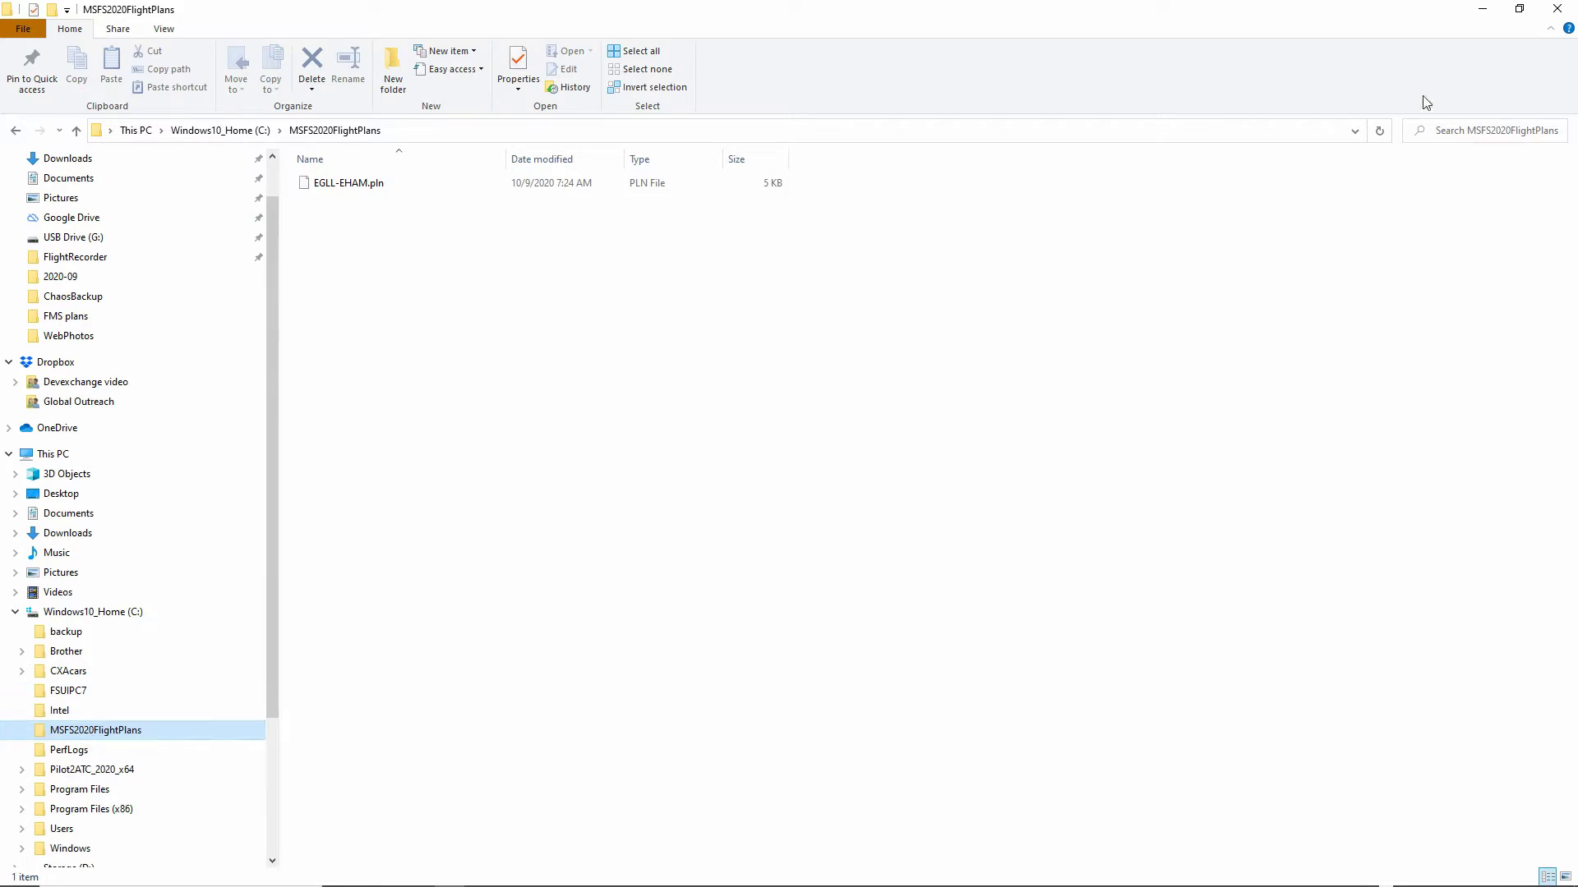
pyautogui.click(1555, 16)
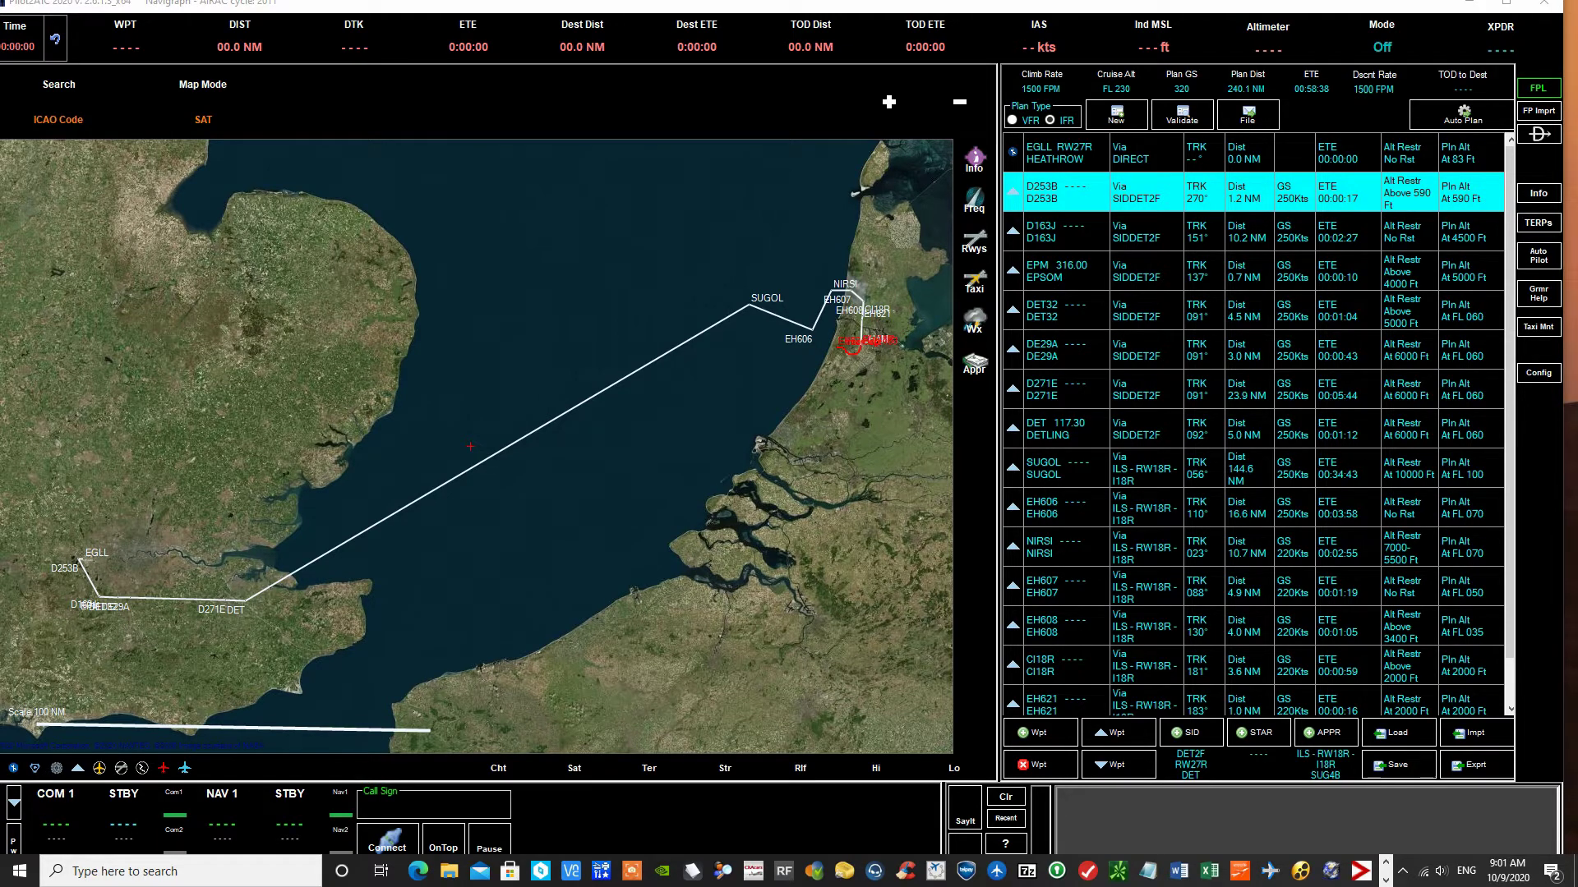
# Step: Export the flight plan as EGLL-EHAM in MSFS 2020 / P3D v4 .pln format to C:\MSFS2020FlightPlans, overwriting existing files
pyautogui.click(1474, 775)
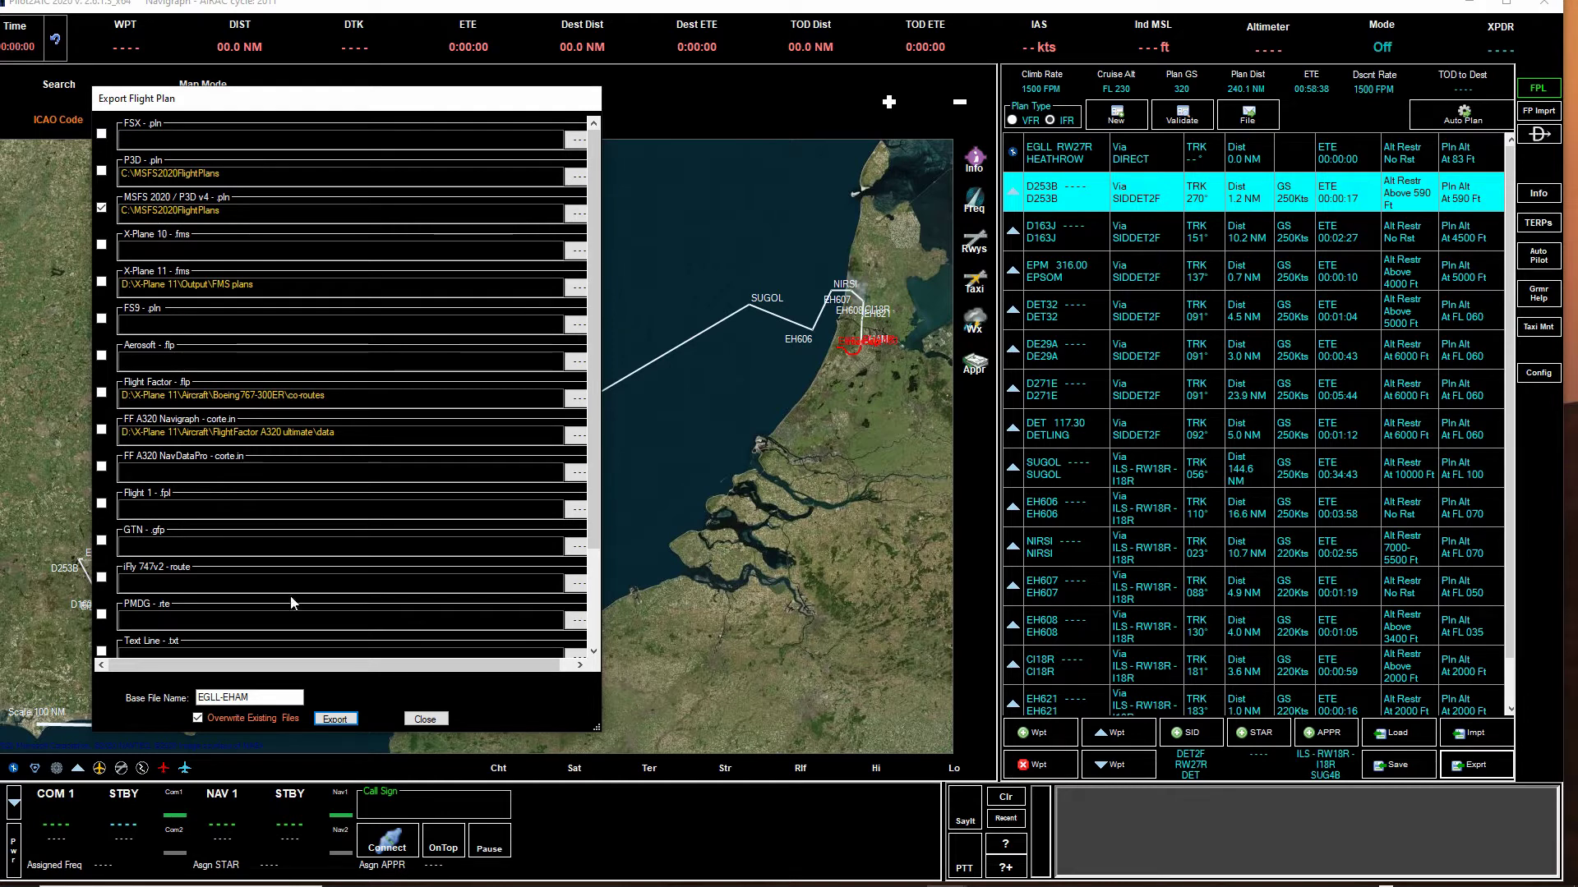
pyautogui.click(336, 720)
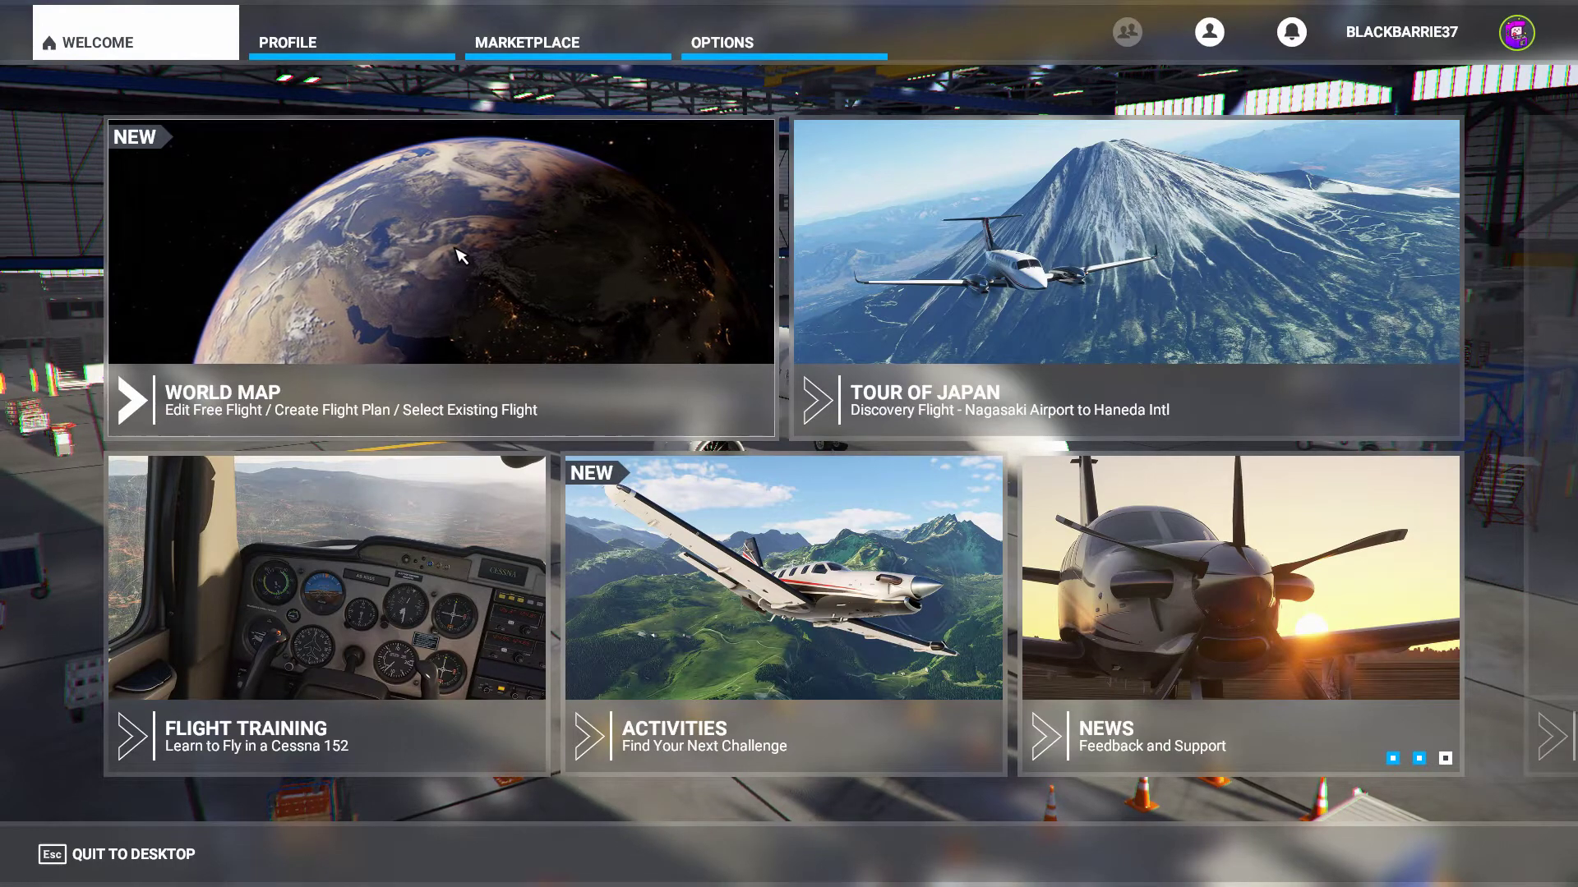
# Step: In Microsoft Flight Simulator's world map, load the flight plan EGLL-EHAM.pln from C:\MSFS2020FlightPlans
pyautogui.click(461, 256)
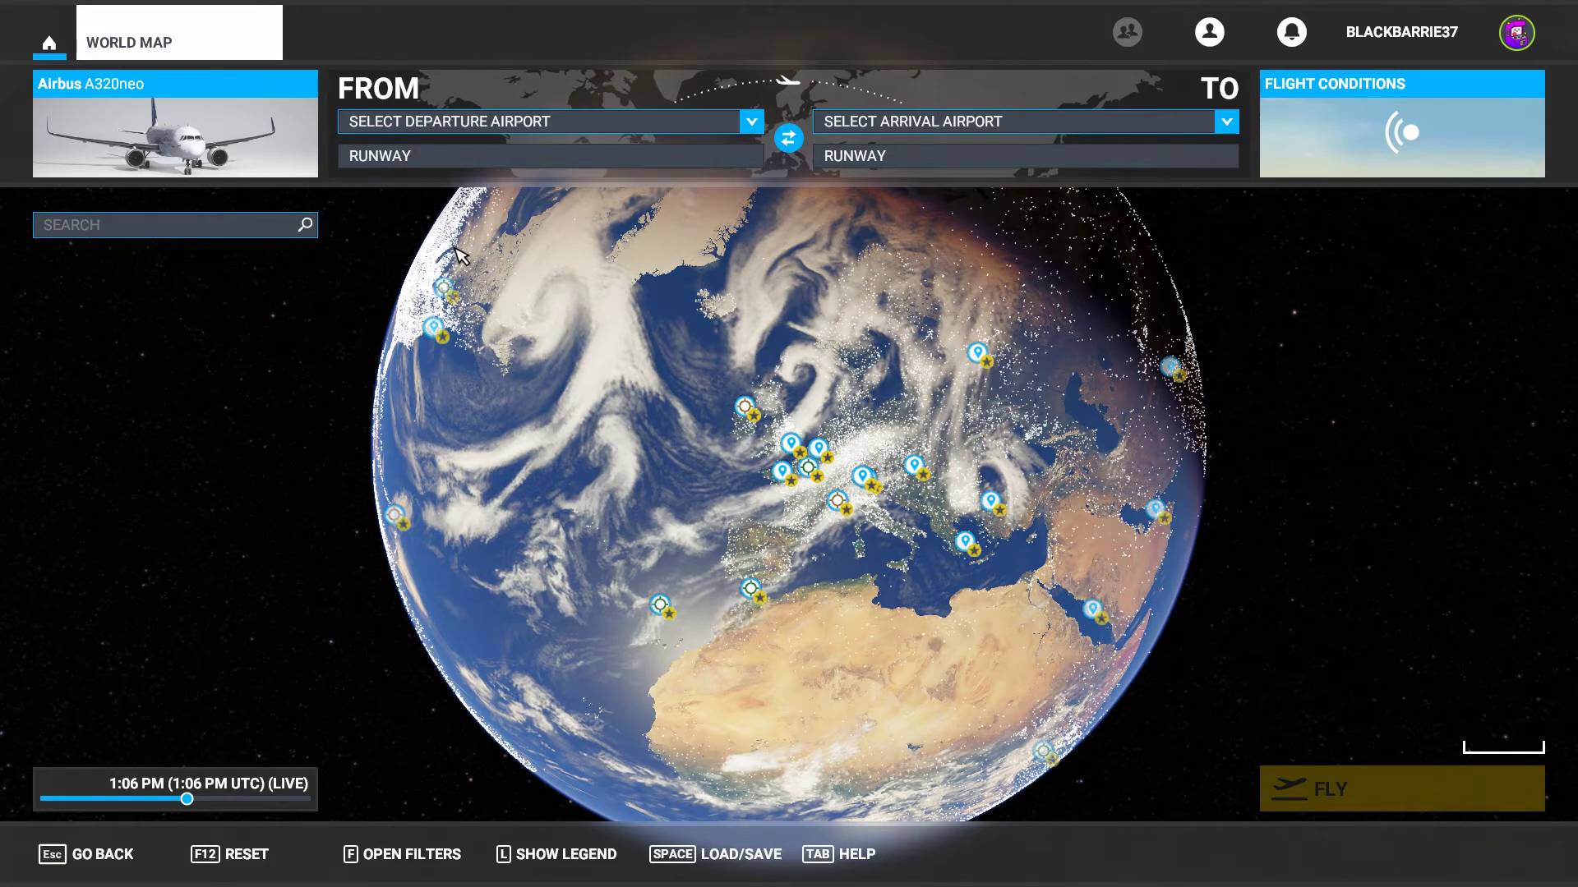
pyautogui.click(739, 860)
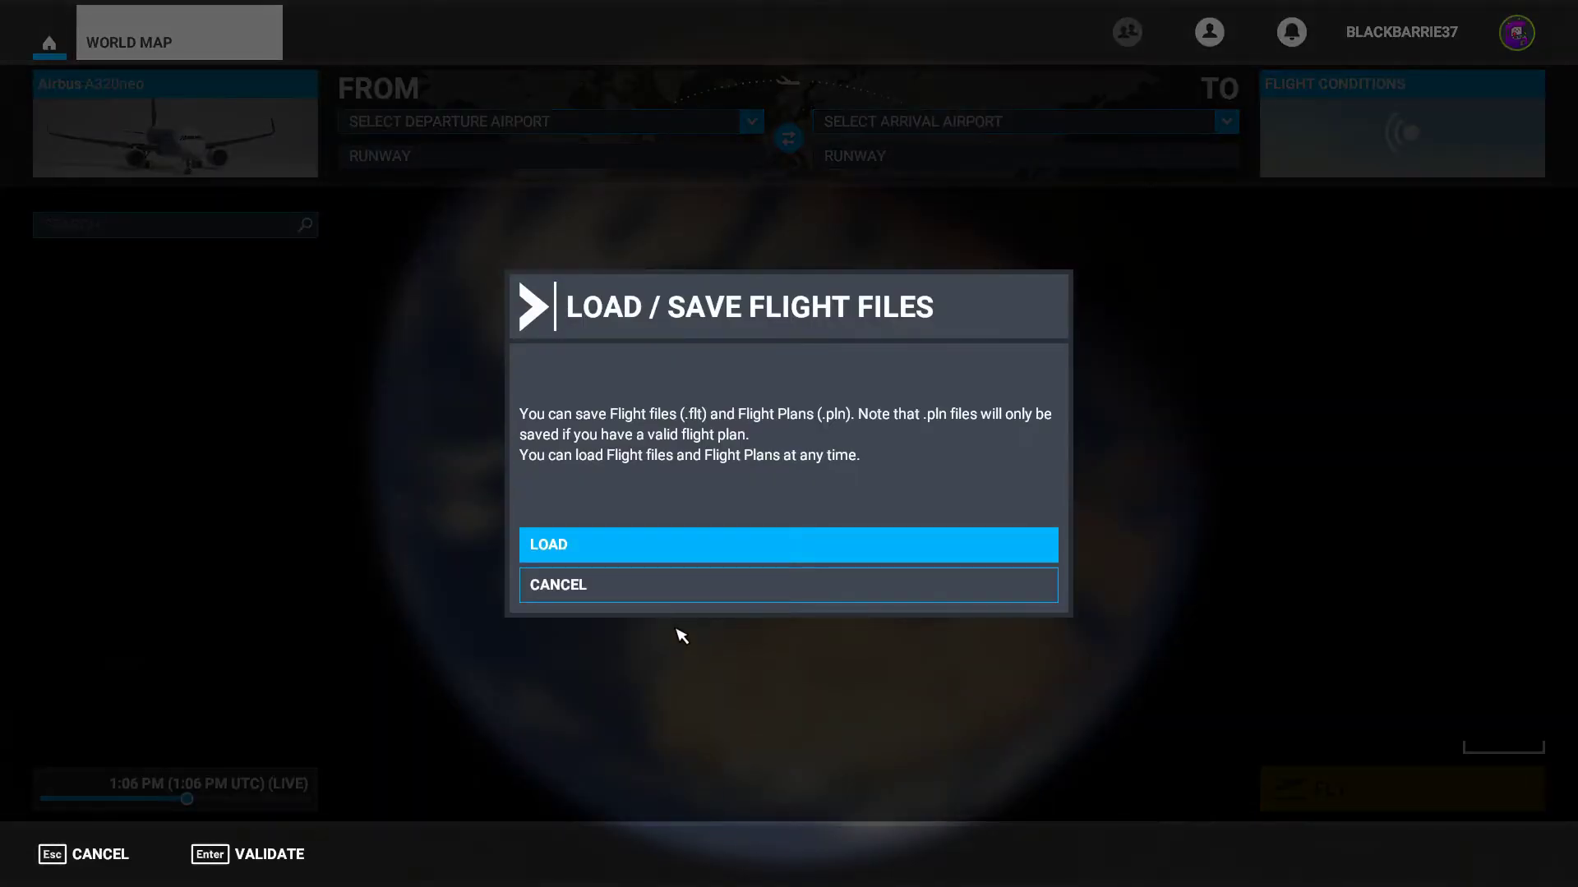
pyautogui.click(663, 544)
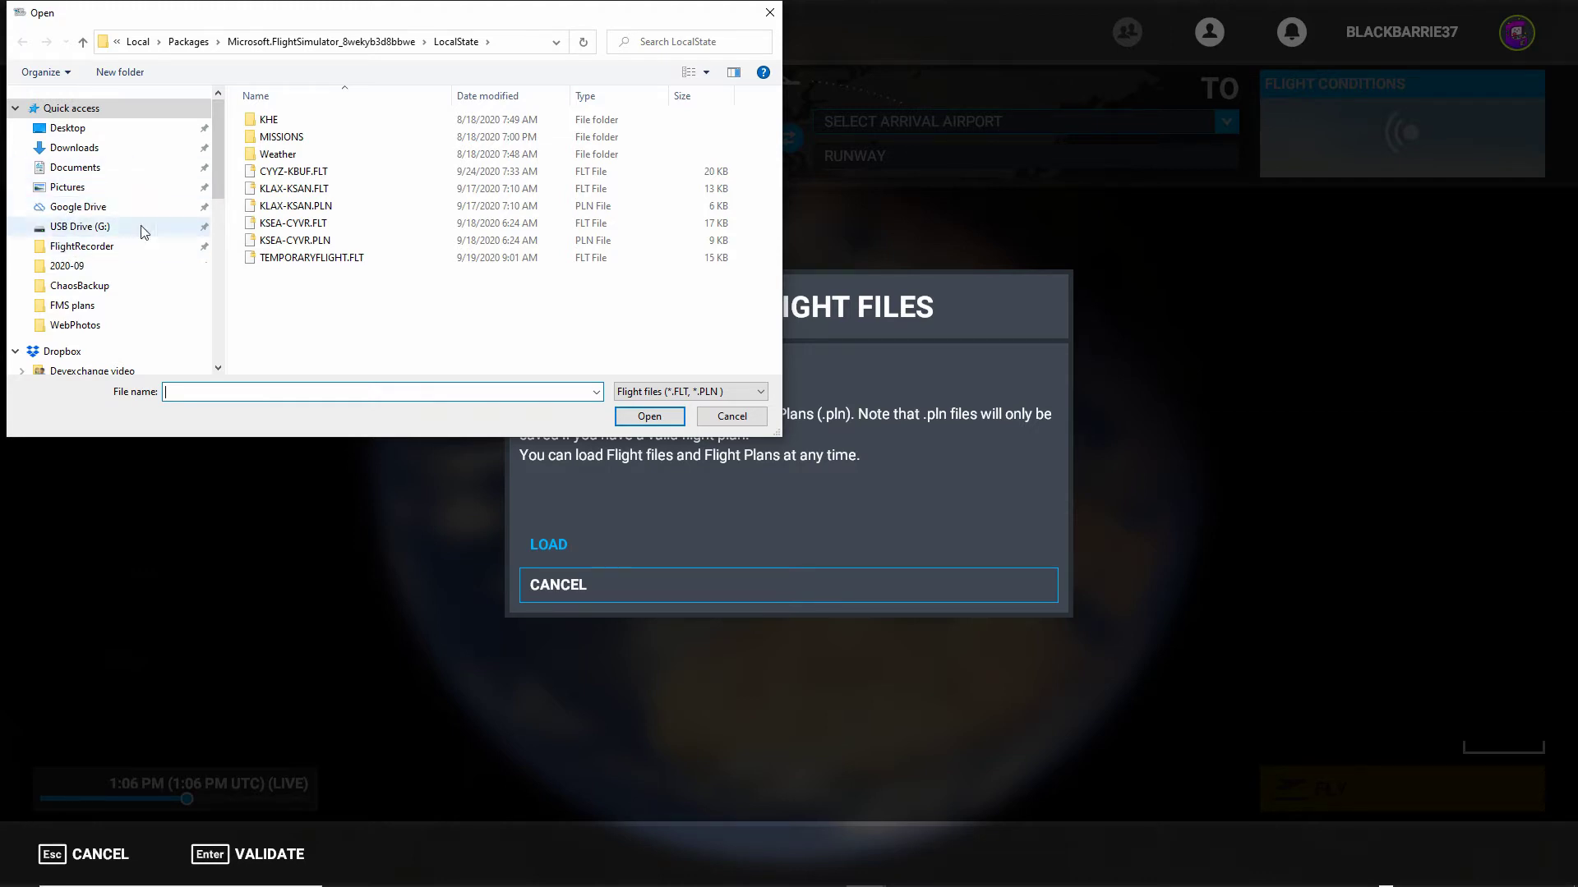
pyautogui.moveTo(222, 174); pyautogui.dragTo(214, 298)
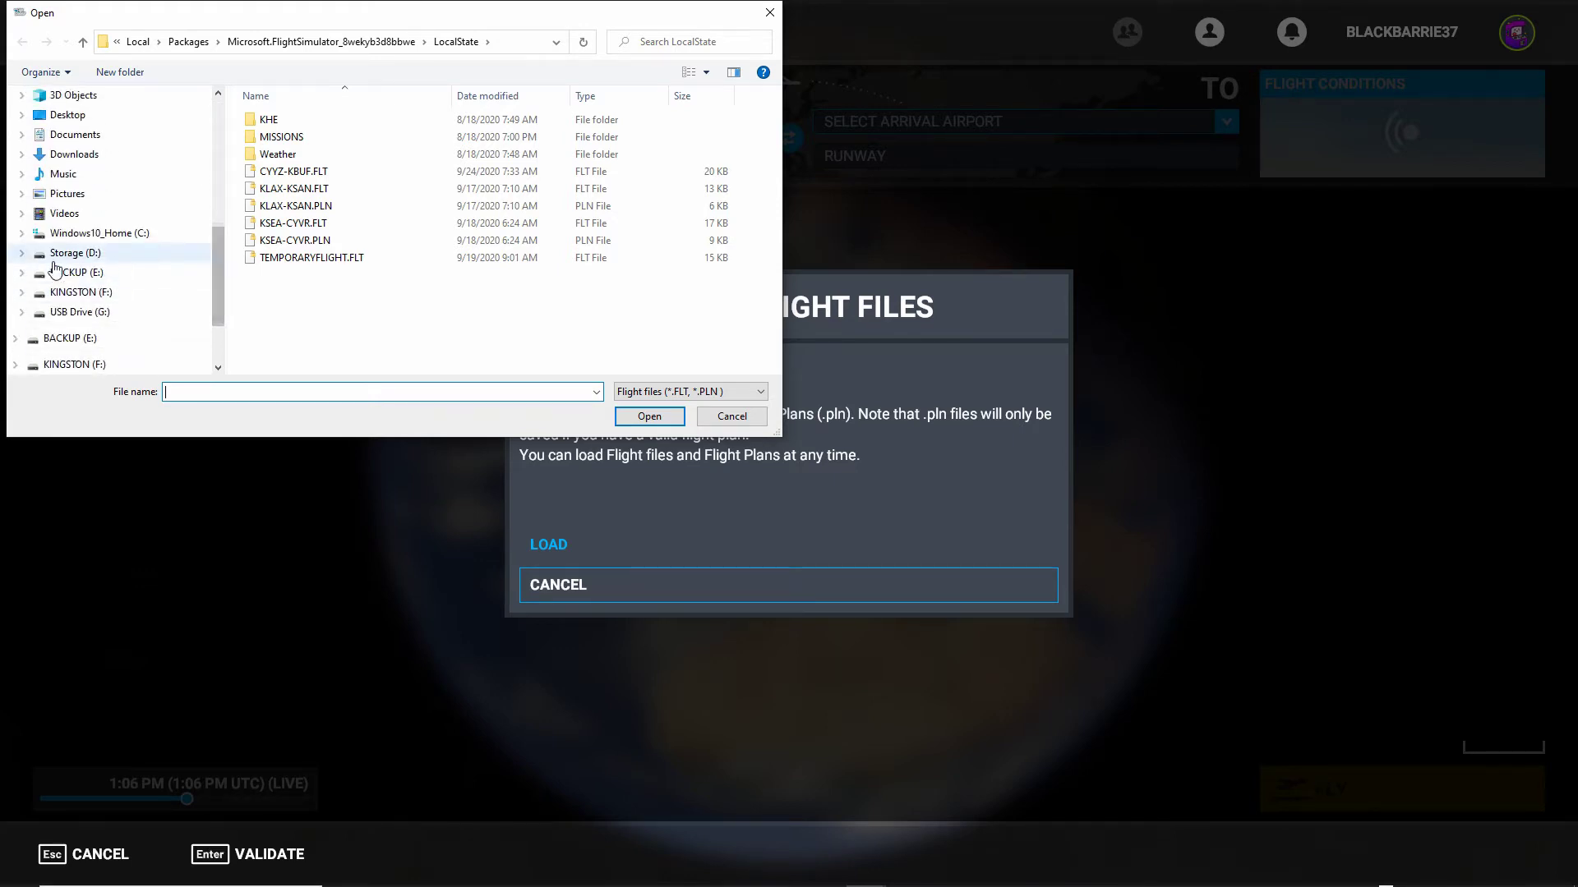
pyautogui.click(21, 235)
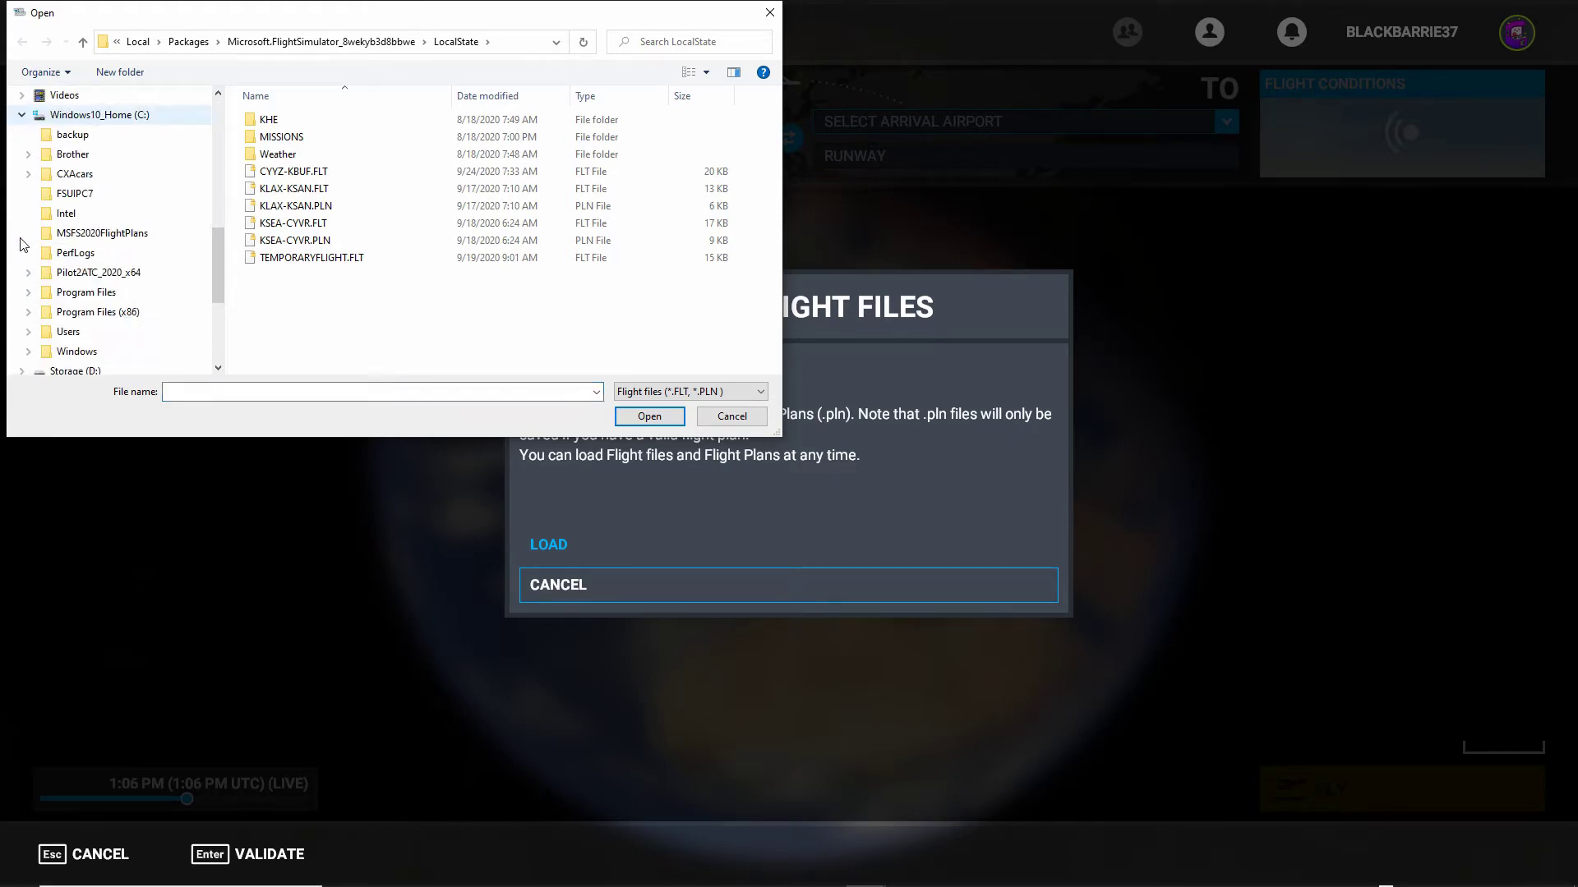
pyautogui.click(74, 235)
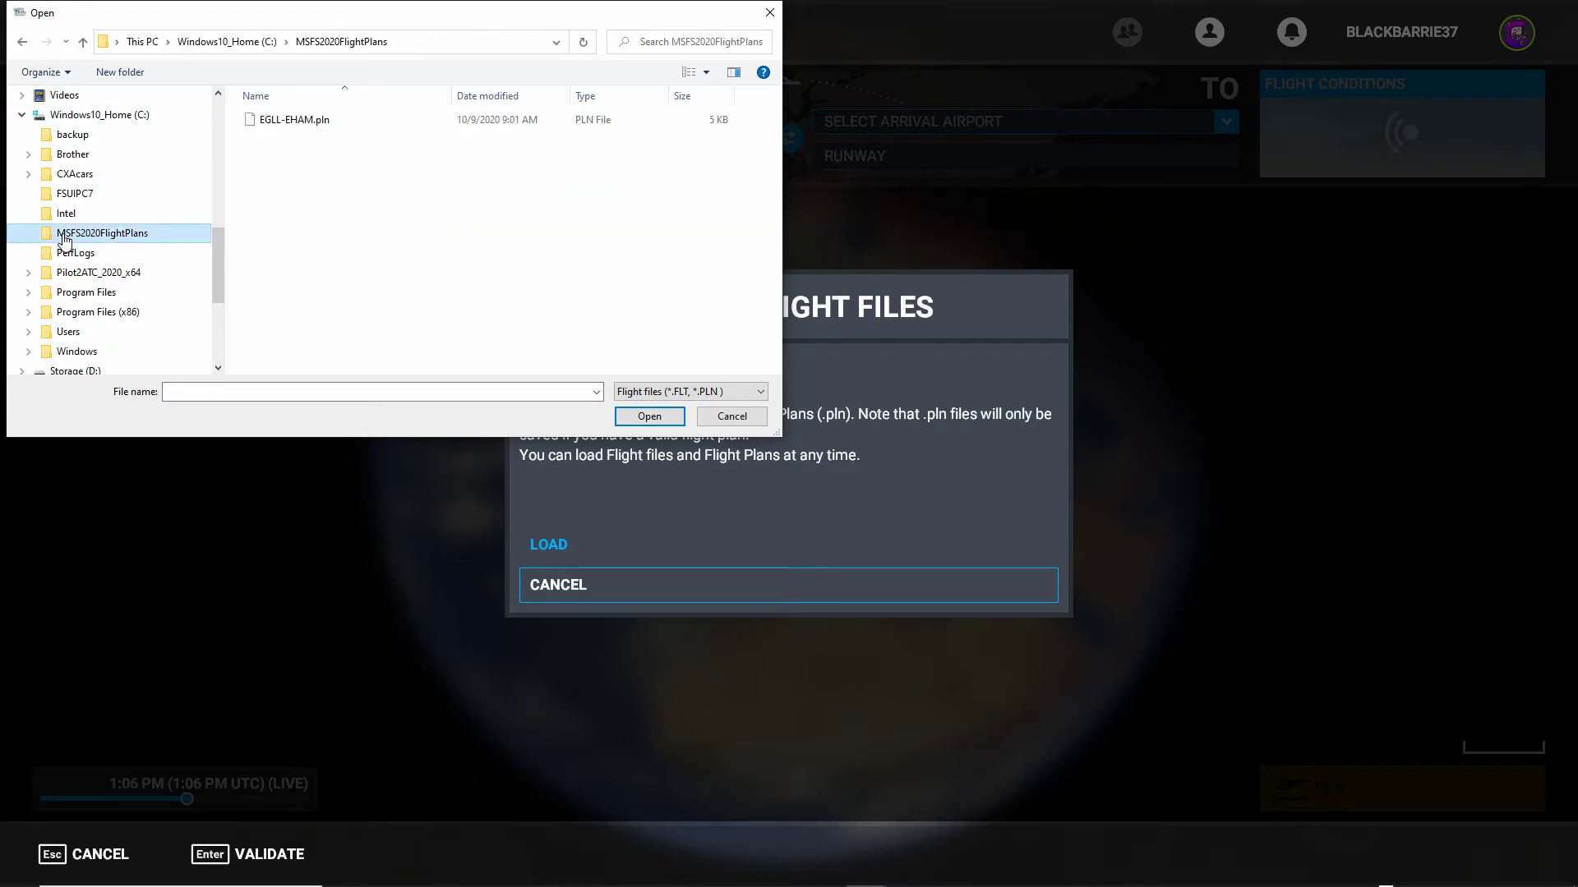
pyautogui.click(265, 126)
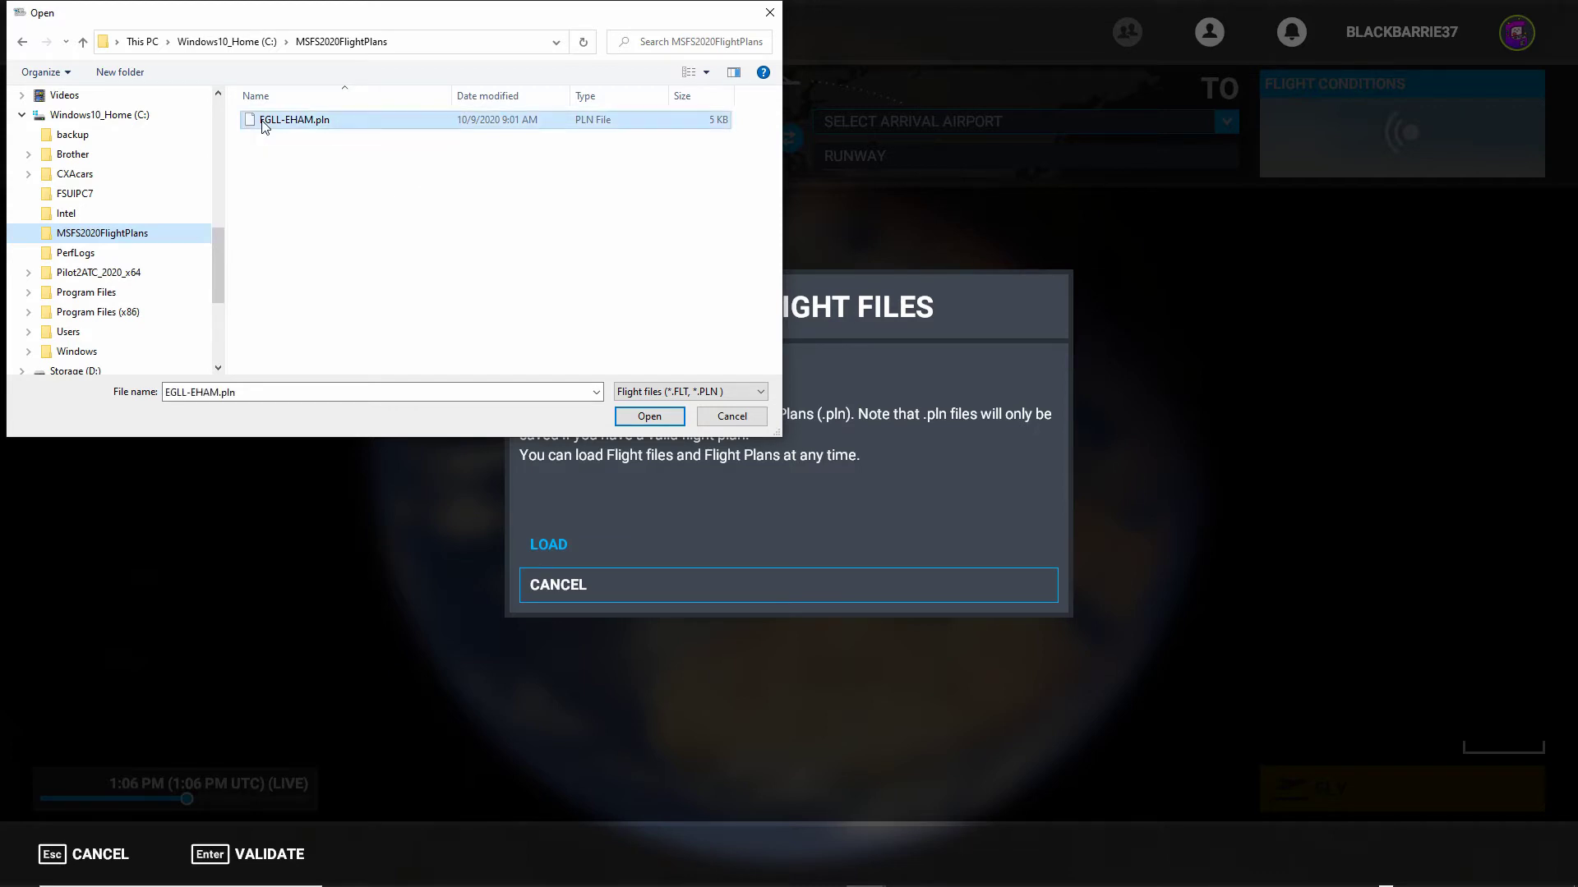
pyautogui.click(650, 419)
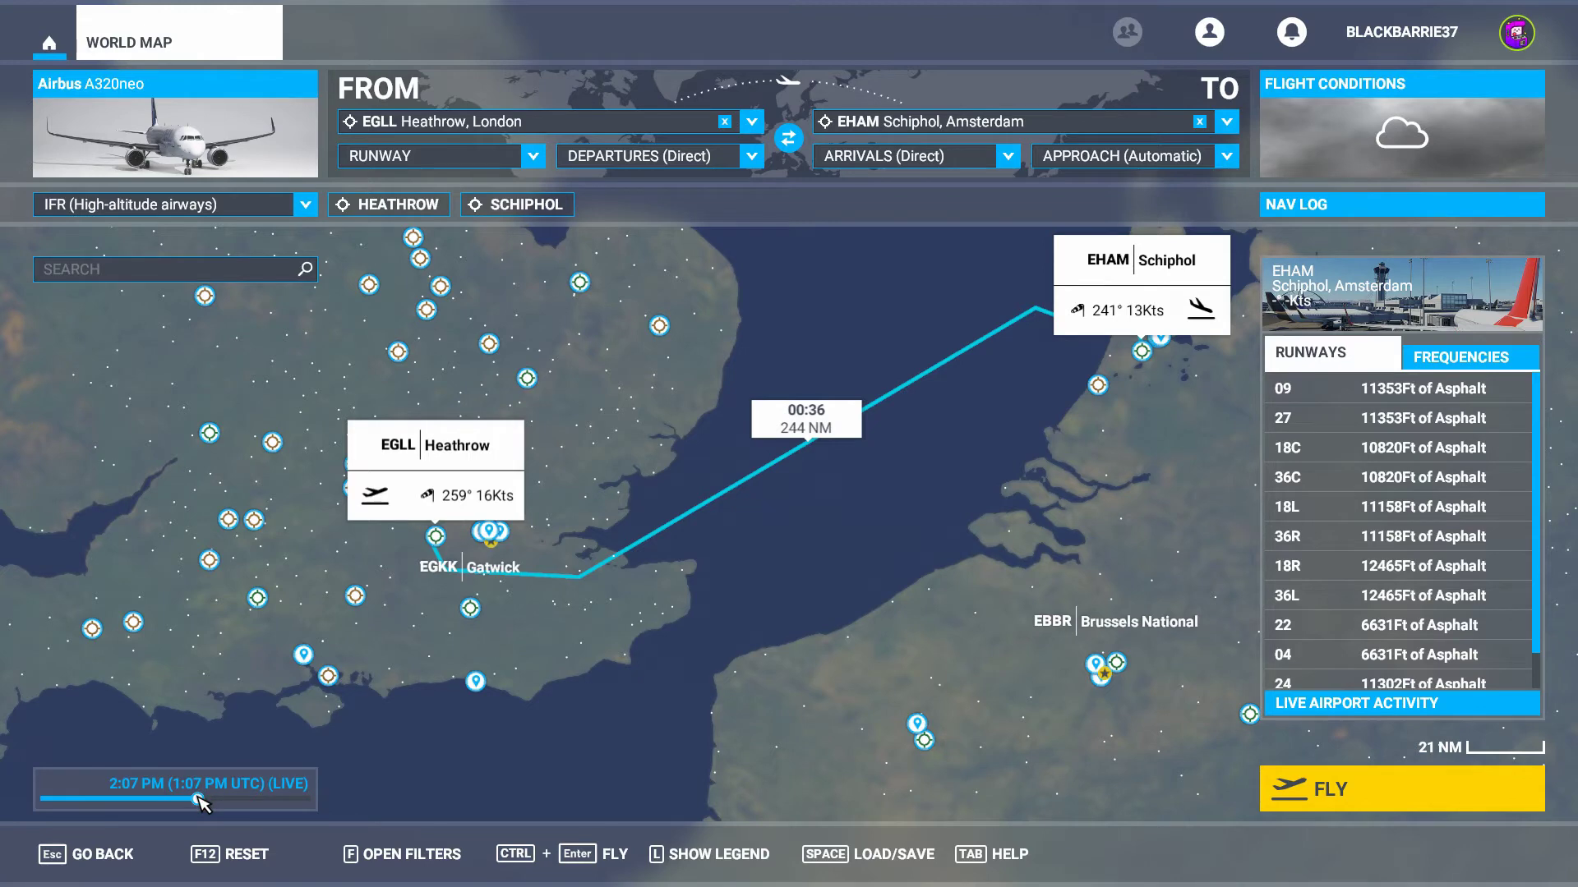
# Step: Set the flight's local time to 9:42 AM (8:42 AM UTC)
pyautogui.moveTo(198, 798)
pyautogui.mouseDown()
pyautogui.moveTo(156, 802)
pyautogui.moveTo(187, 804)
pyautogui.mouseUp()
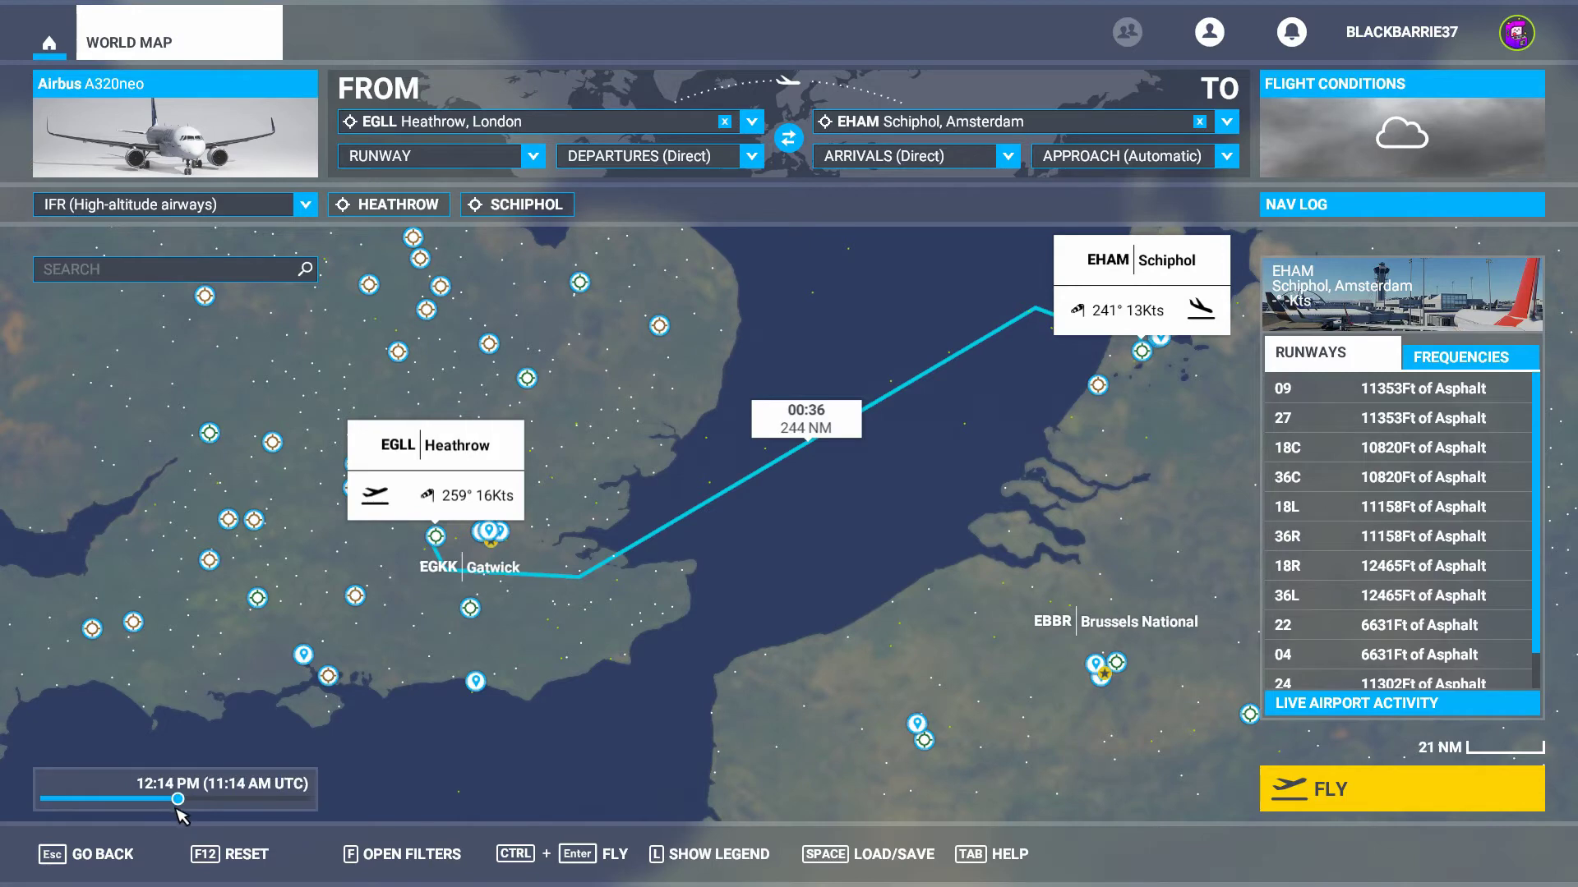
pyautogui.moveTo(183, 801); pyautogui.dragTo(149, 801)
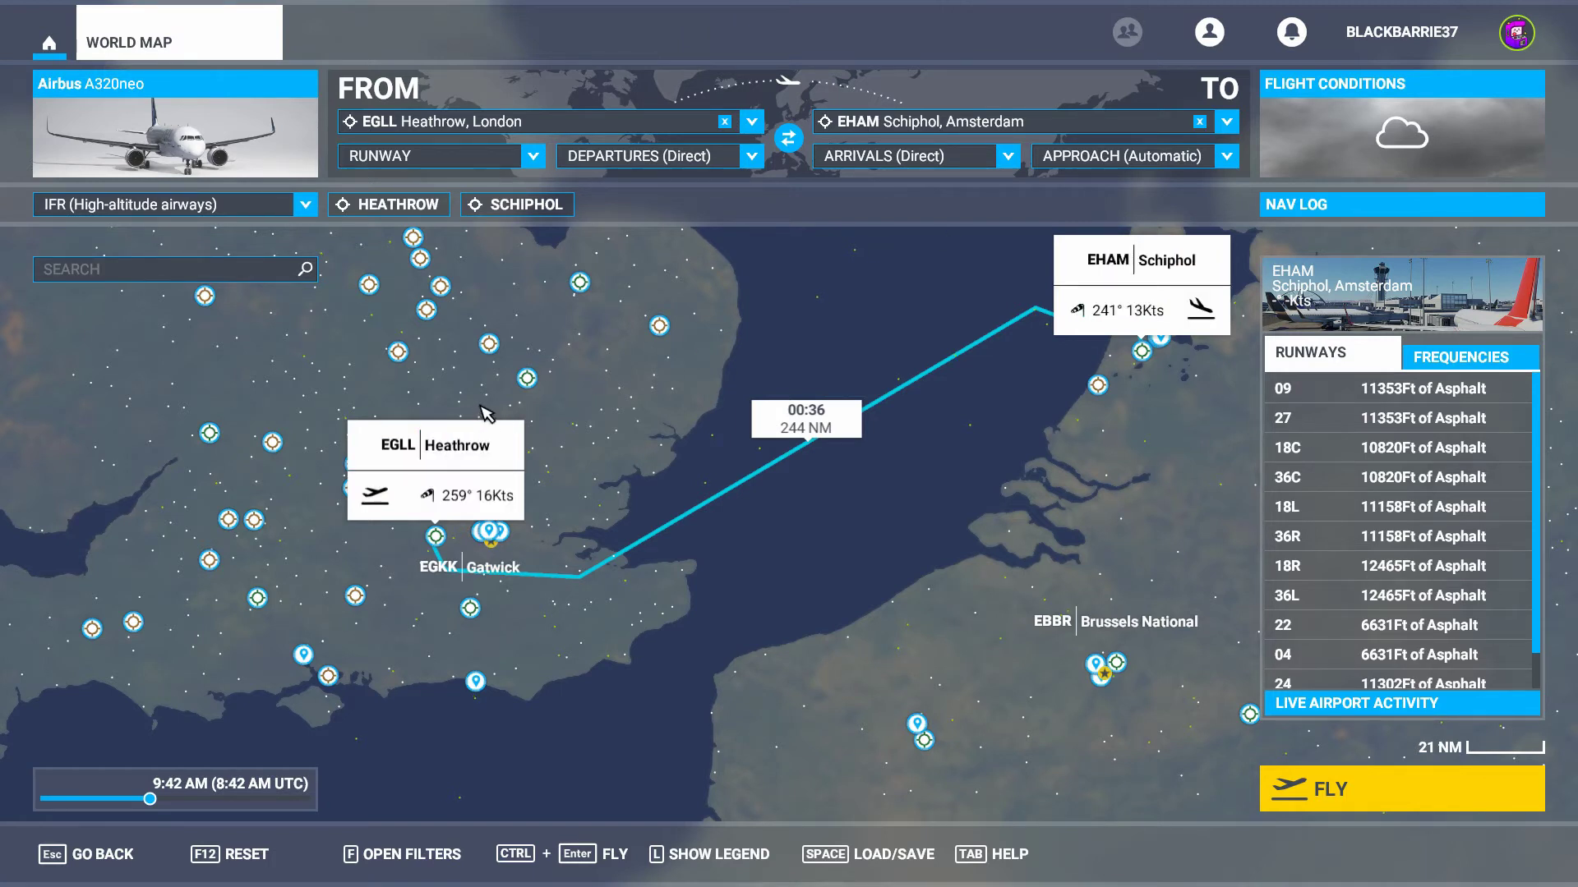
# Step: Zoom to Heathrow's details on the map and set parking Ramp 226 as the departure point
pyautogui.click(454, 457)
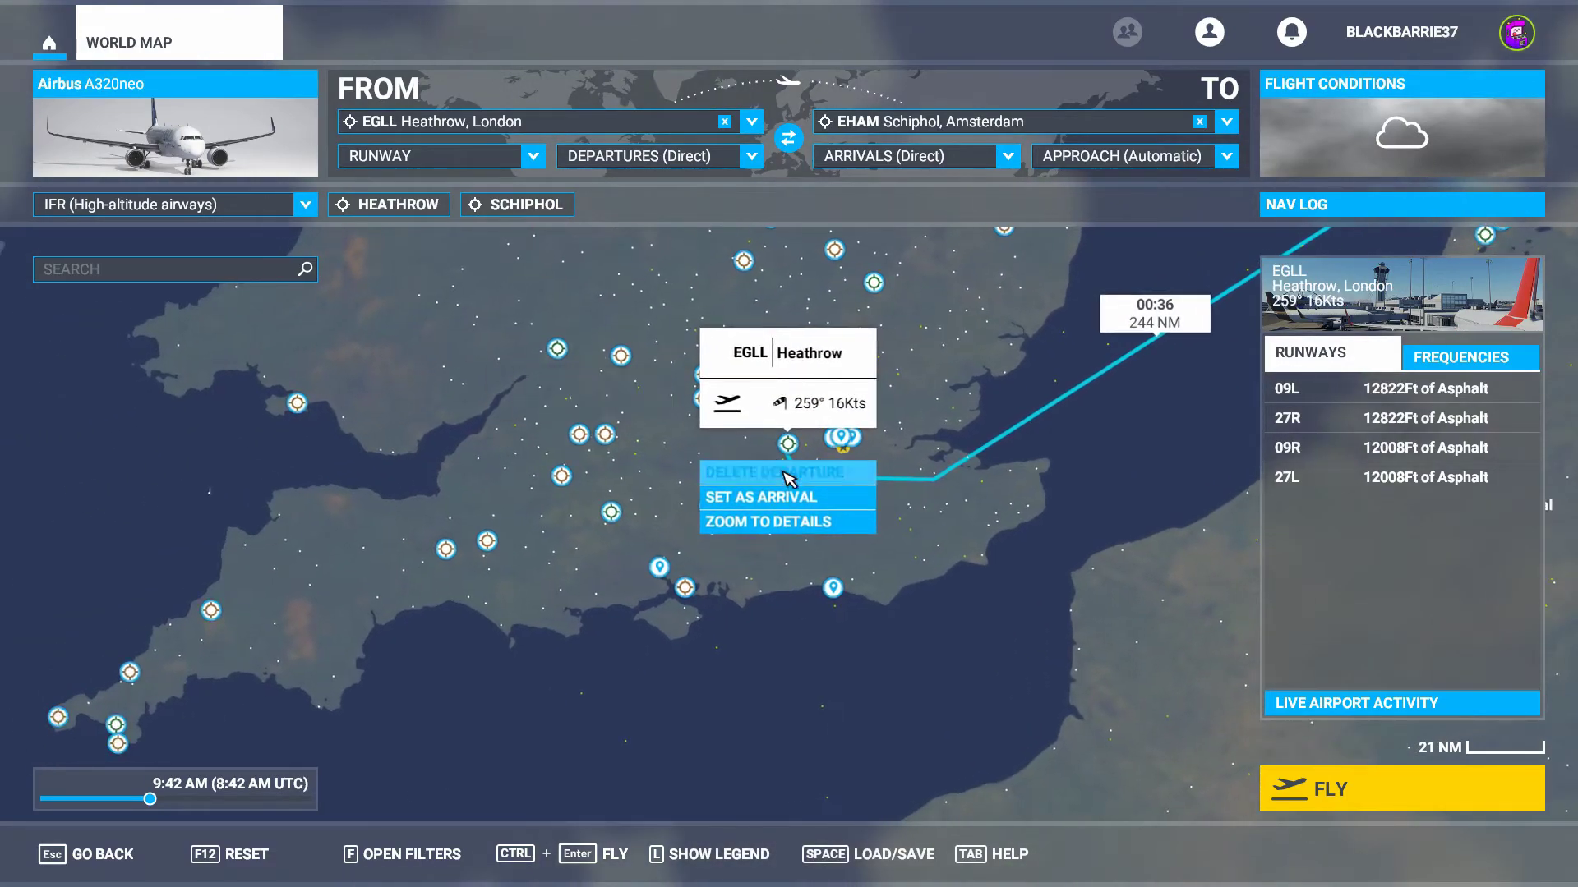
pyautogui.click(775, 523)
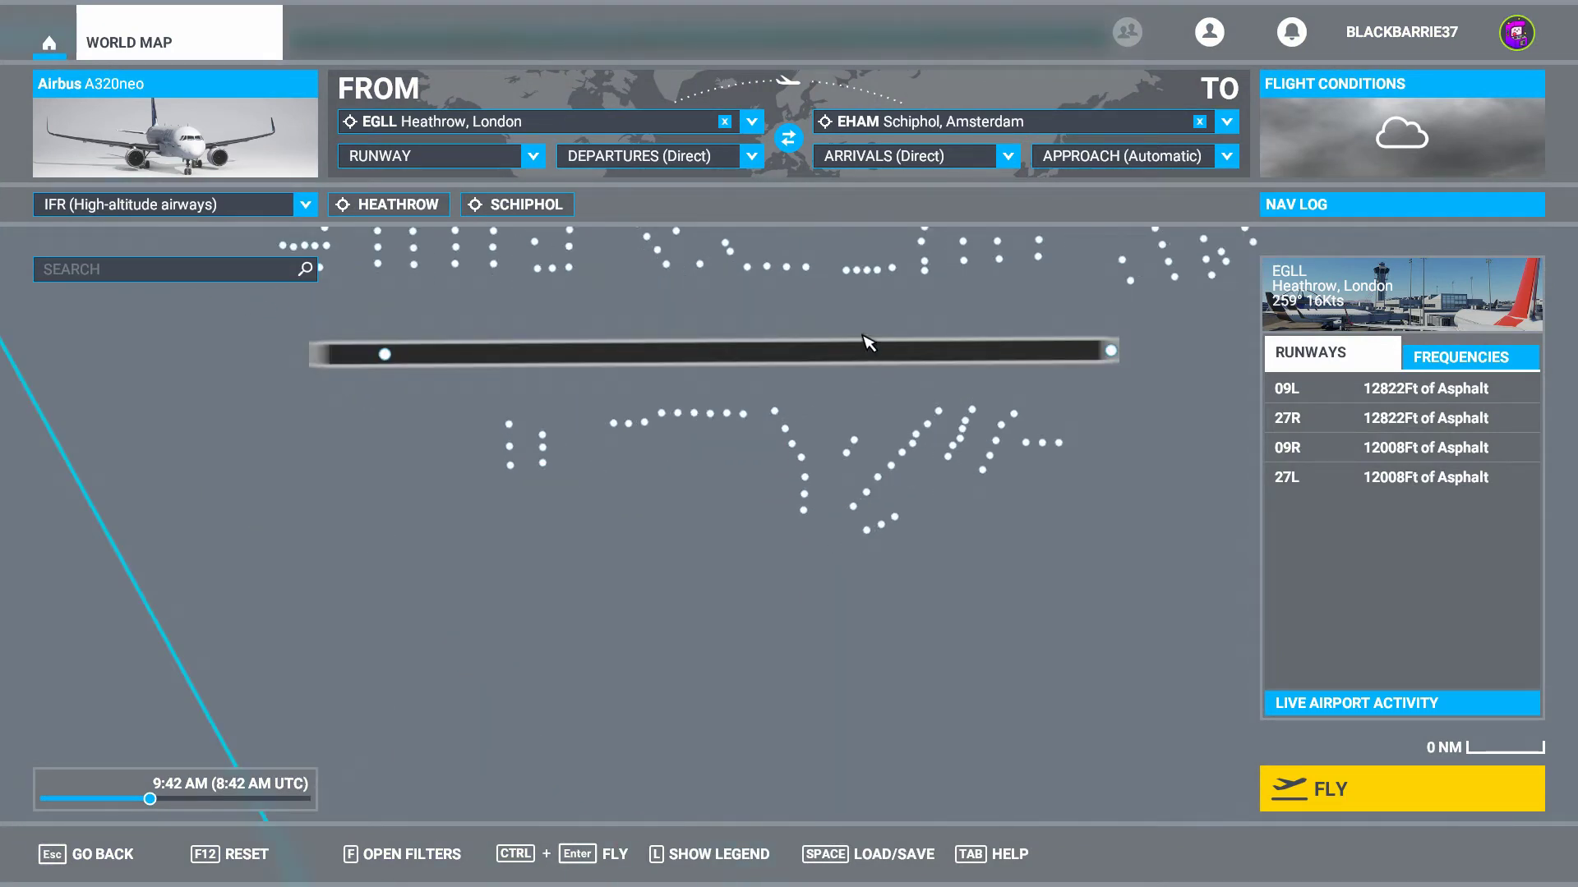
pyautogui.moveTo(847, 269)
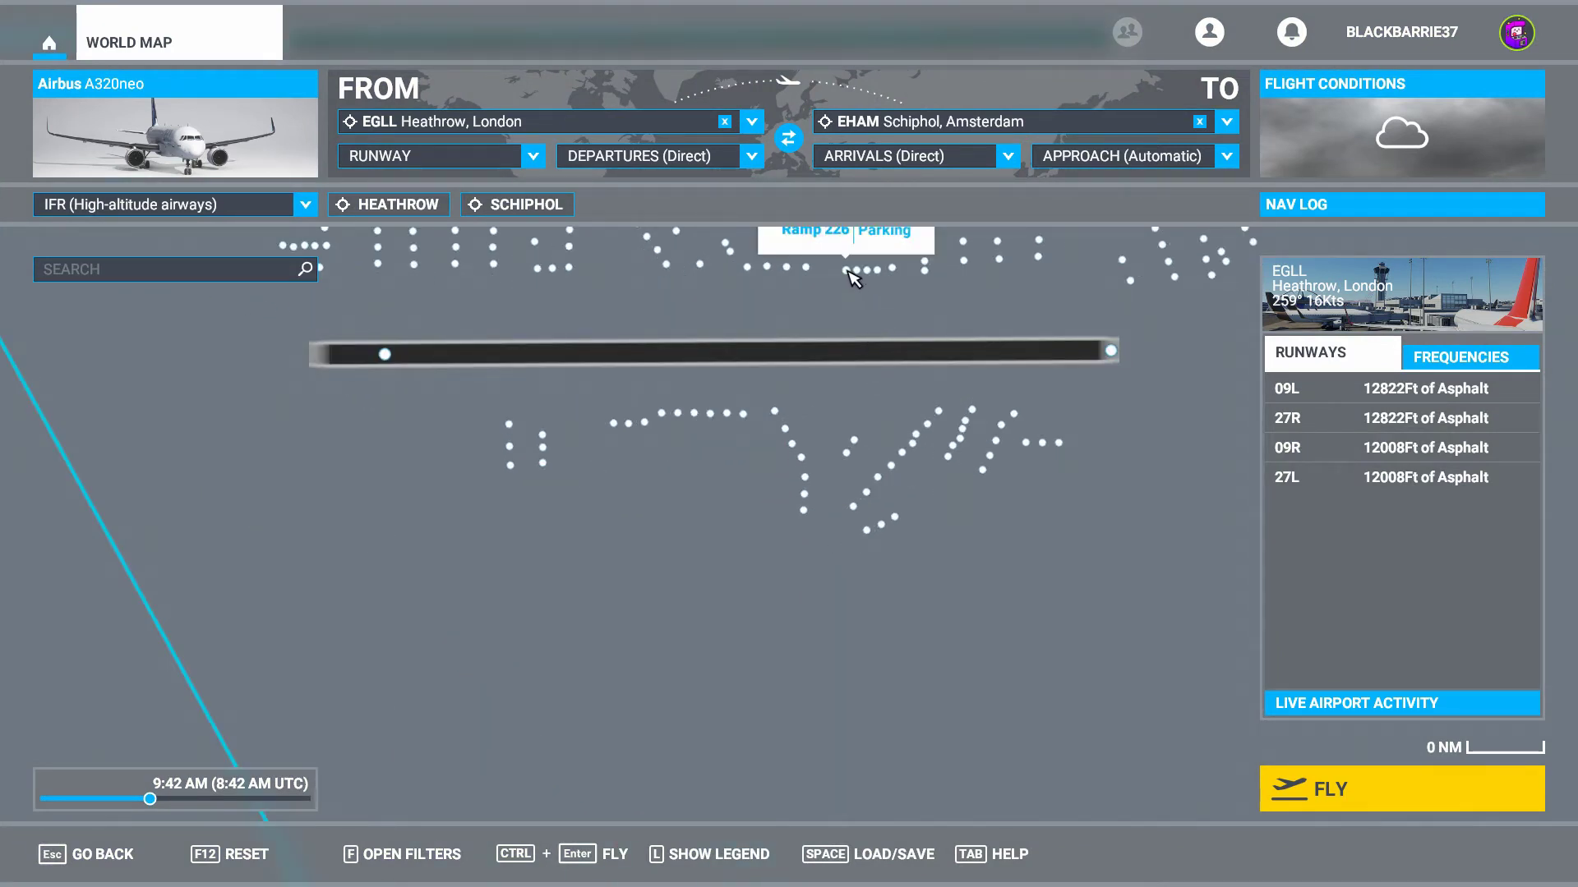
pyautogui.click(848, 270)
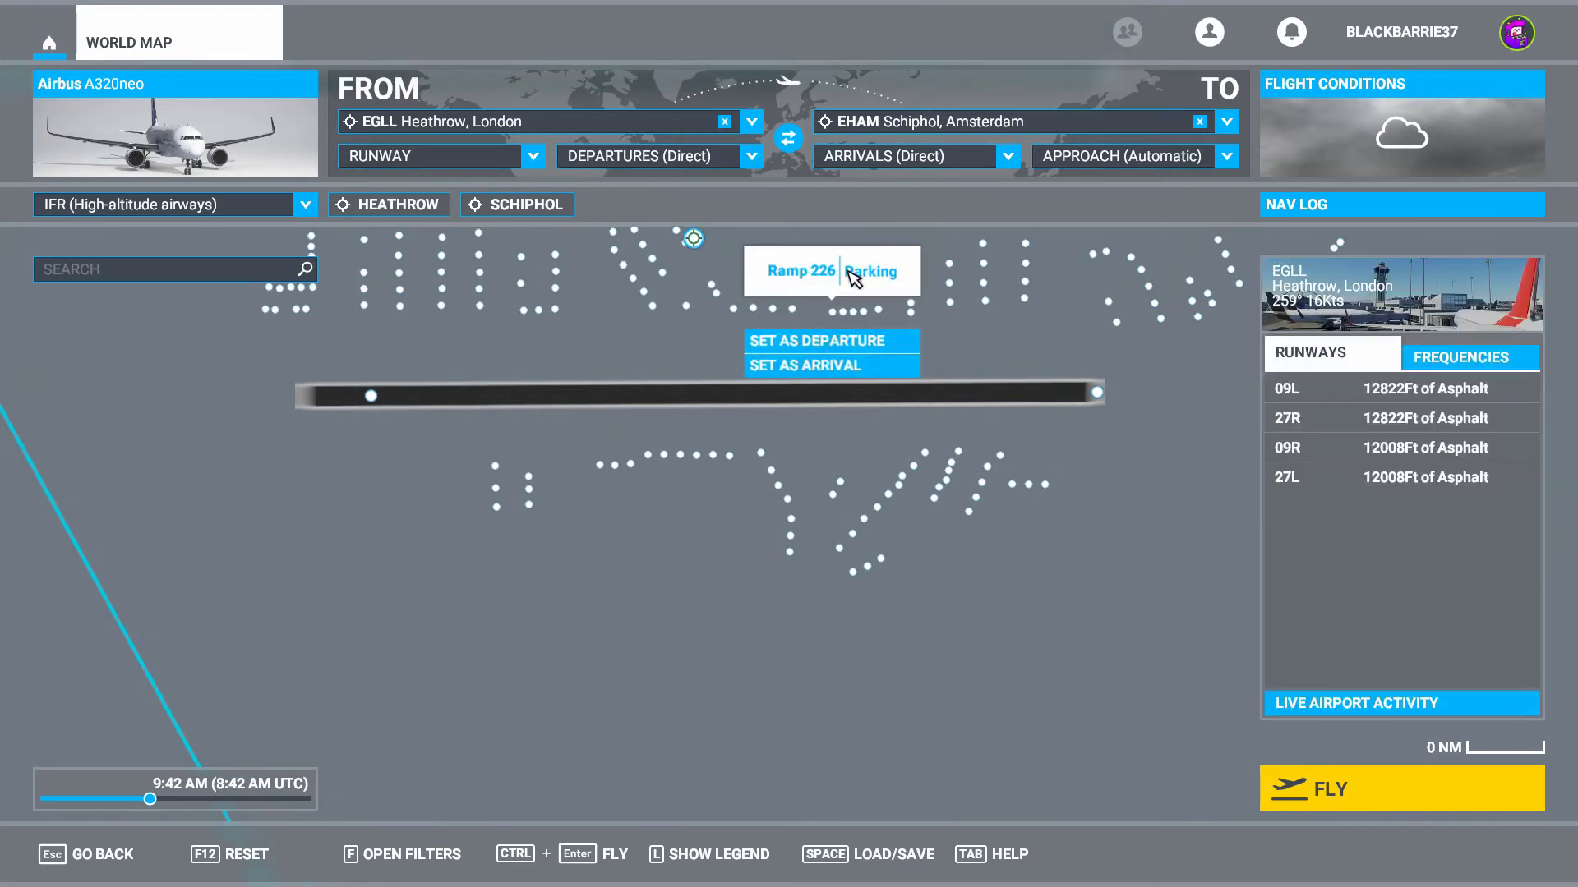
pyautogui.click(847, 349)
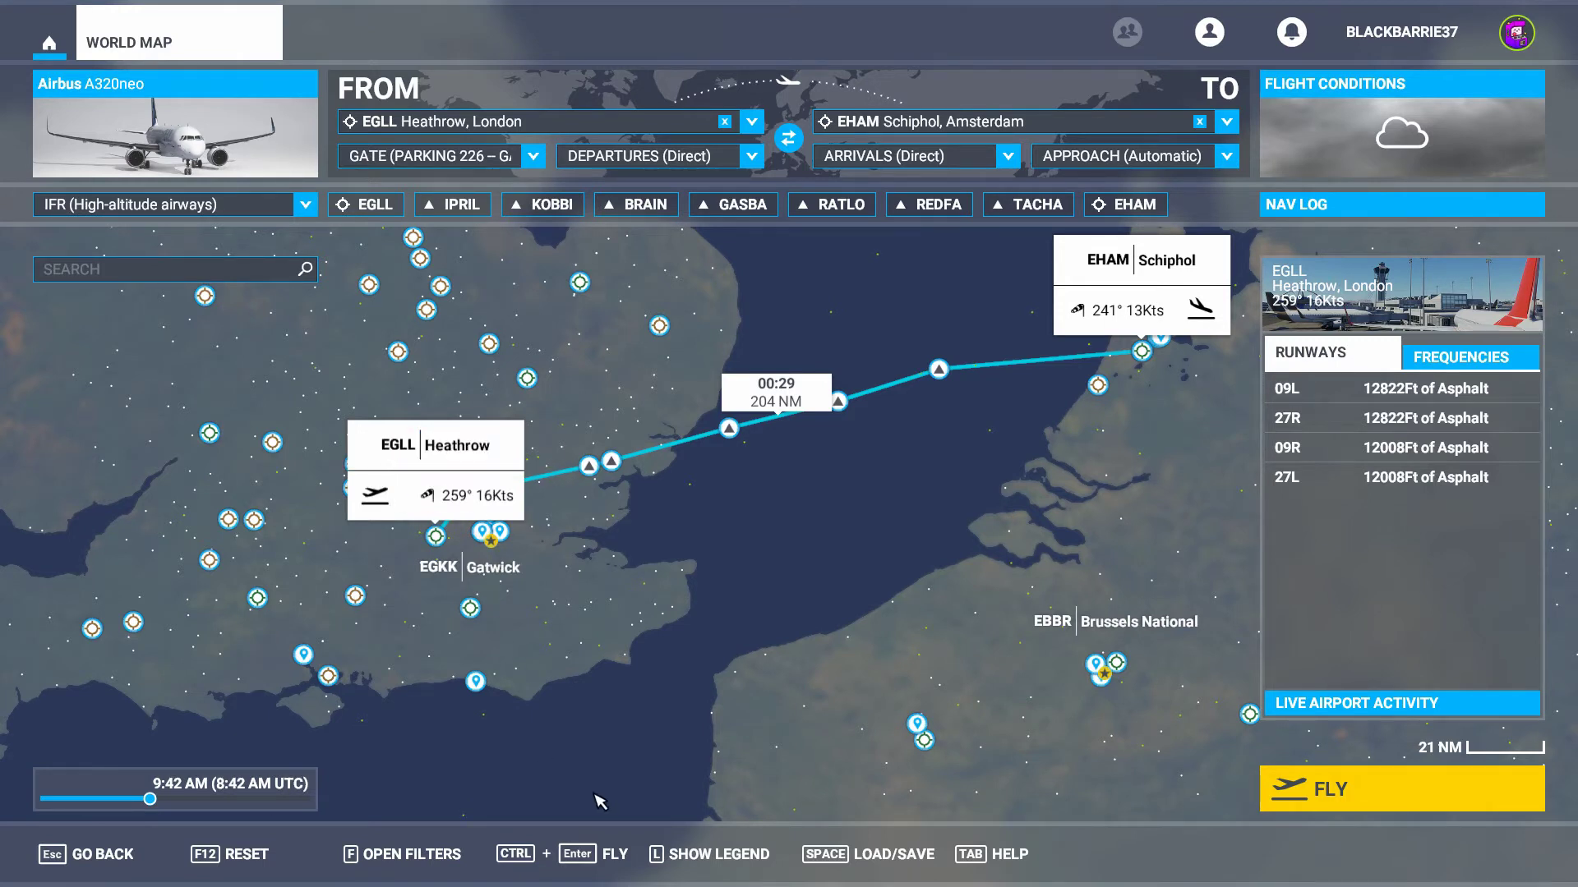
# Step: Reload EGLL-EHAM.pln from C:\MSFS2020FlightPlans to restore the imported route
pyautogui.click(854, 861)
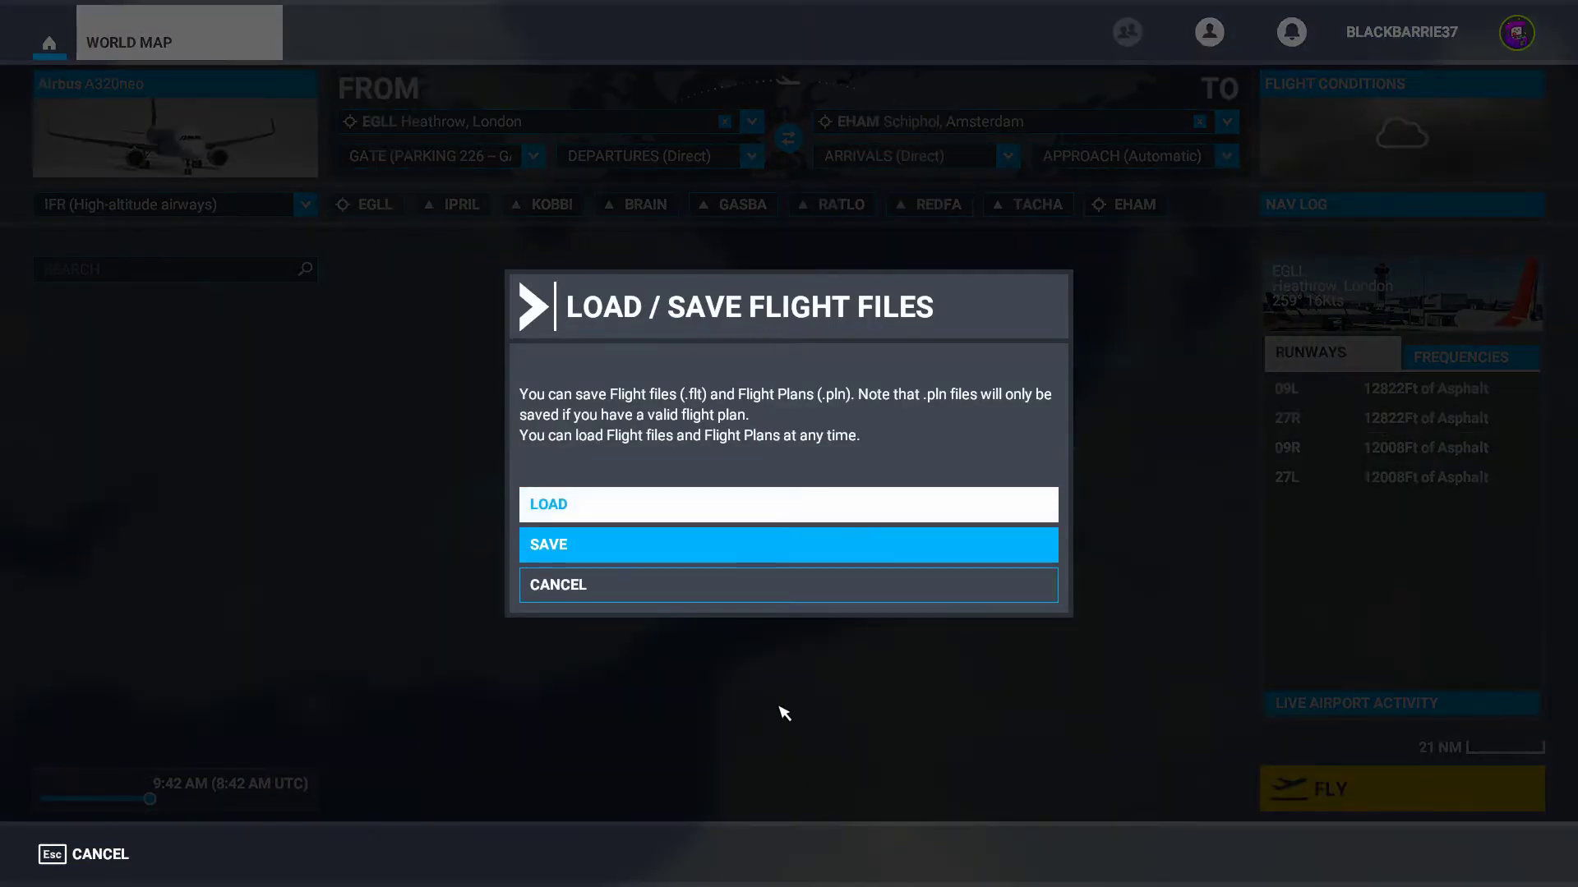
pyautogui.click(682, 515)
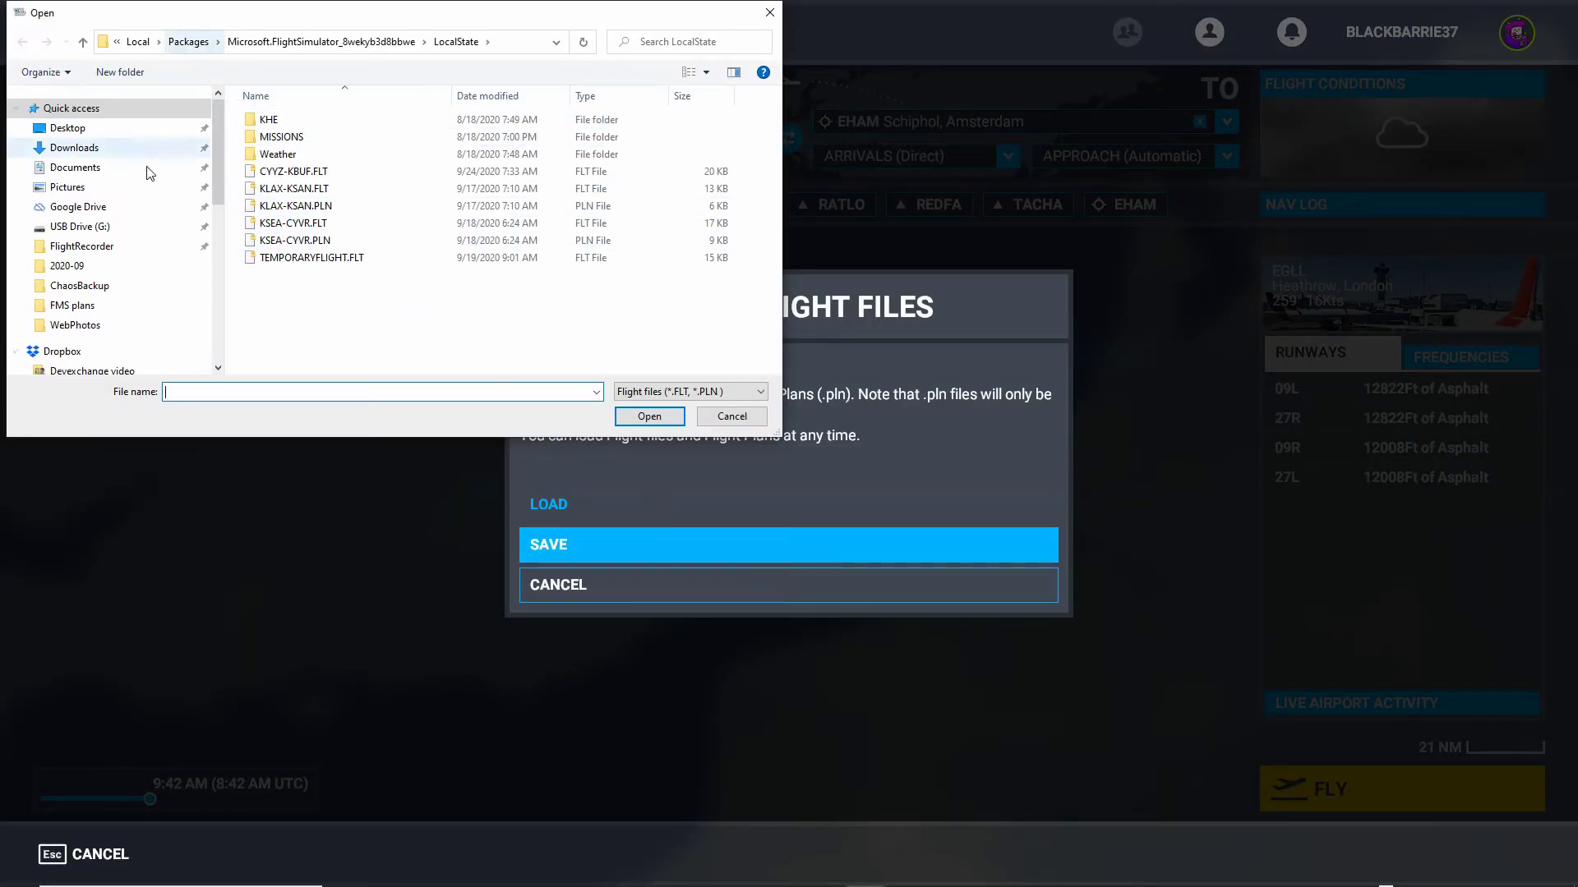
pyautogui.moveTo(212, 171); pyautogui.dragTo(216, 319)
pyautogui.click(22, 194)
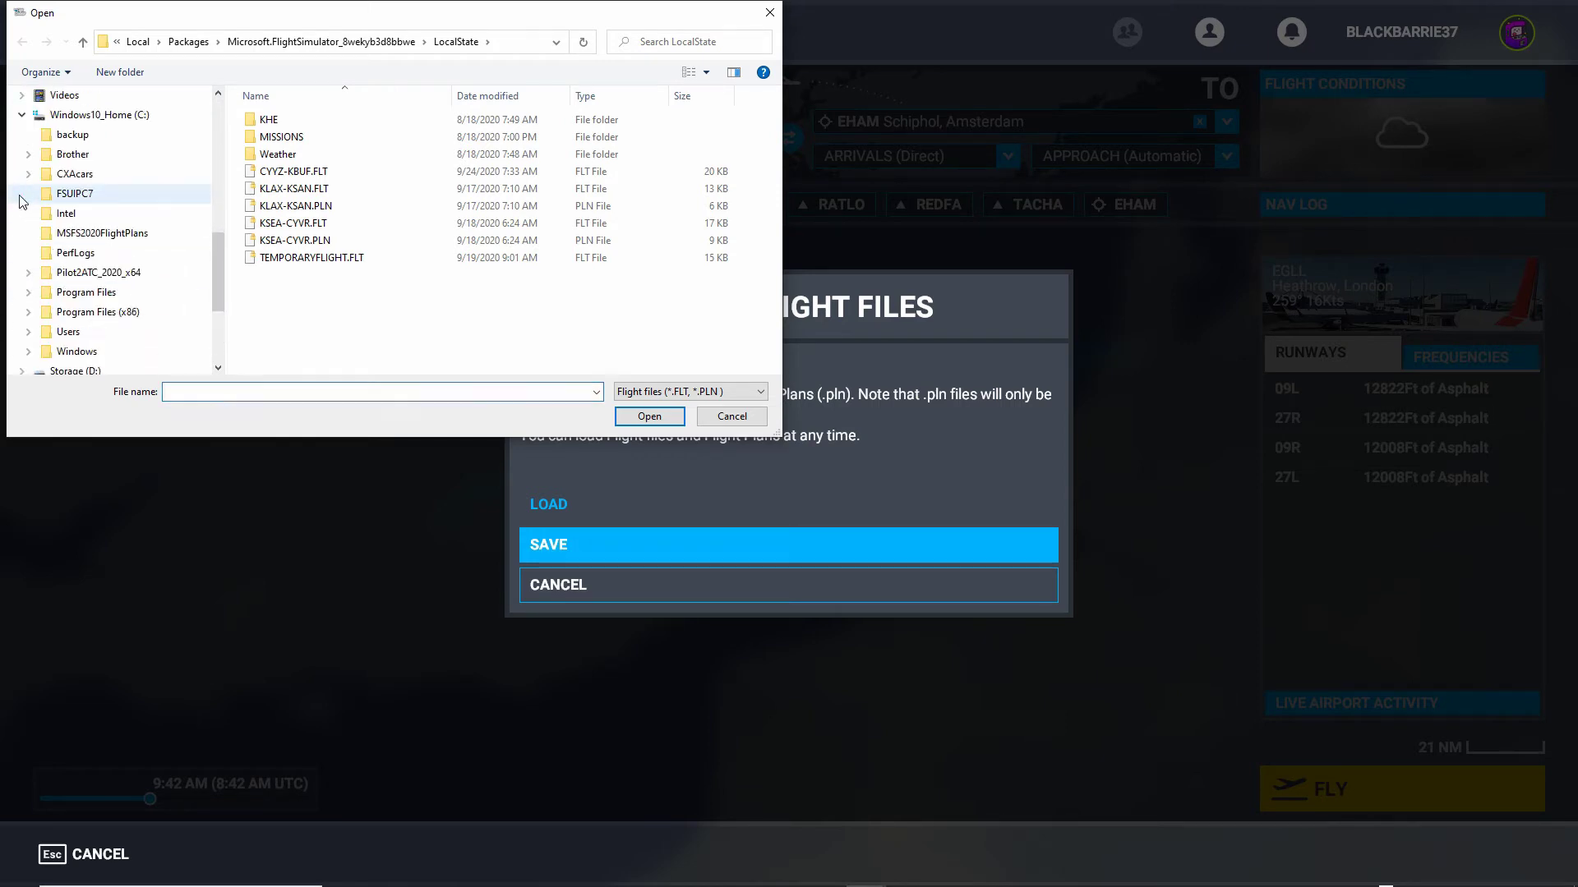
pyautogui.click(49, 236)
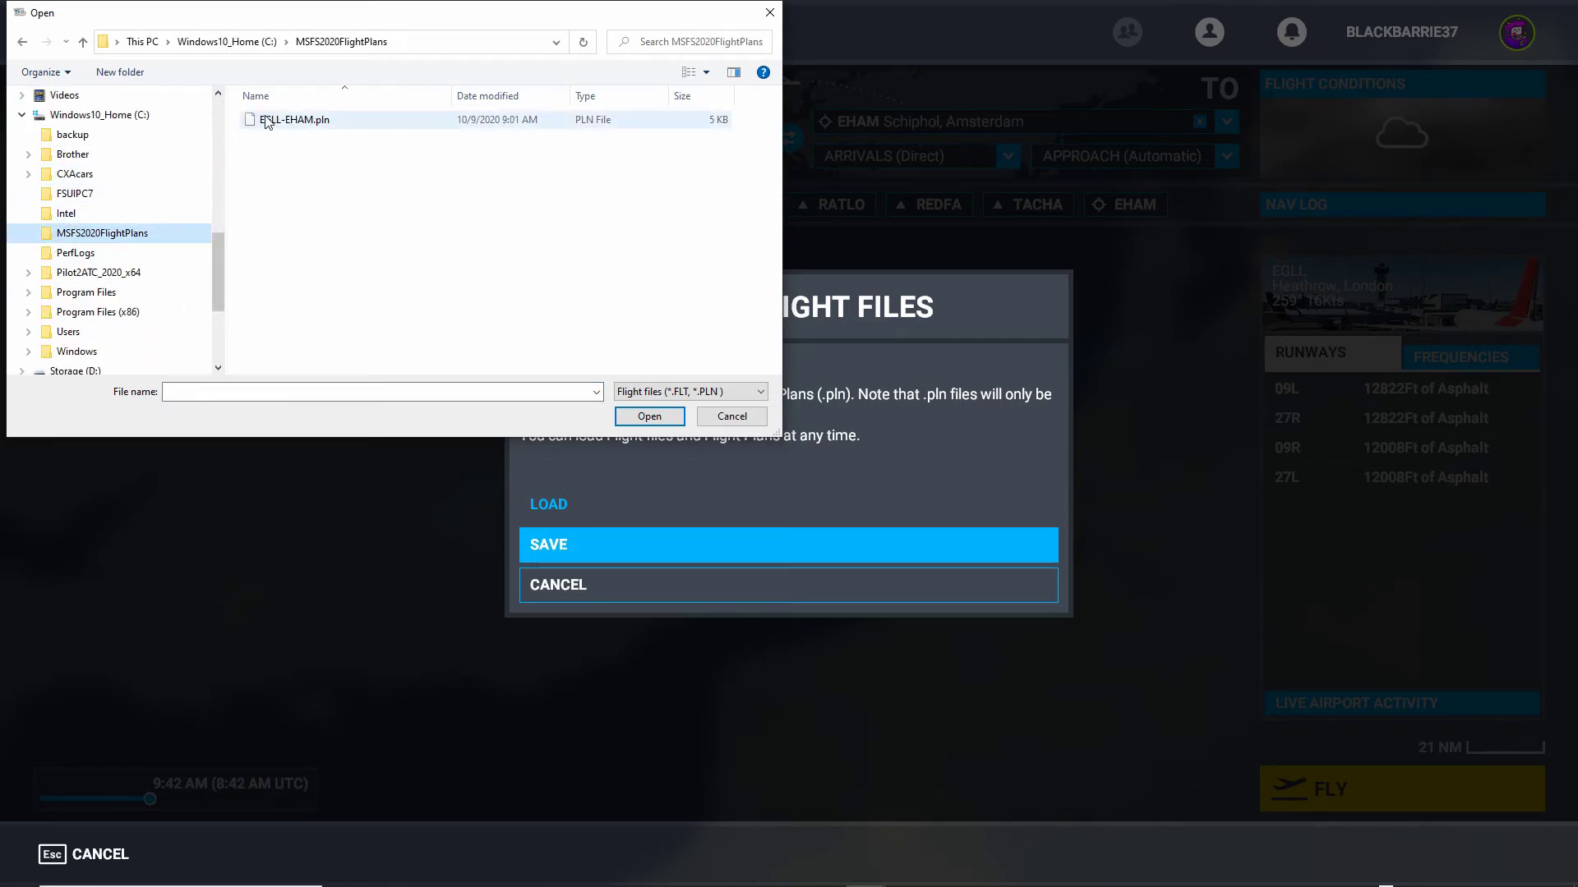
pyautogui.click(289, 121)
pyautogui.click(649, 417)
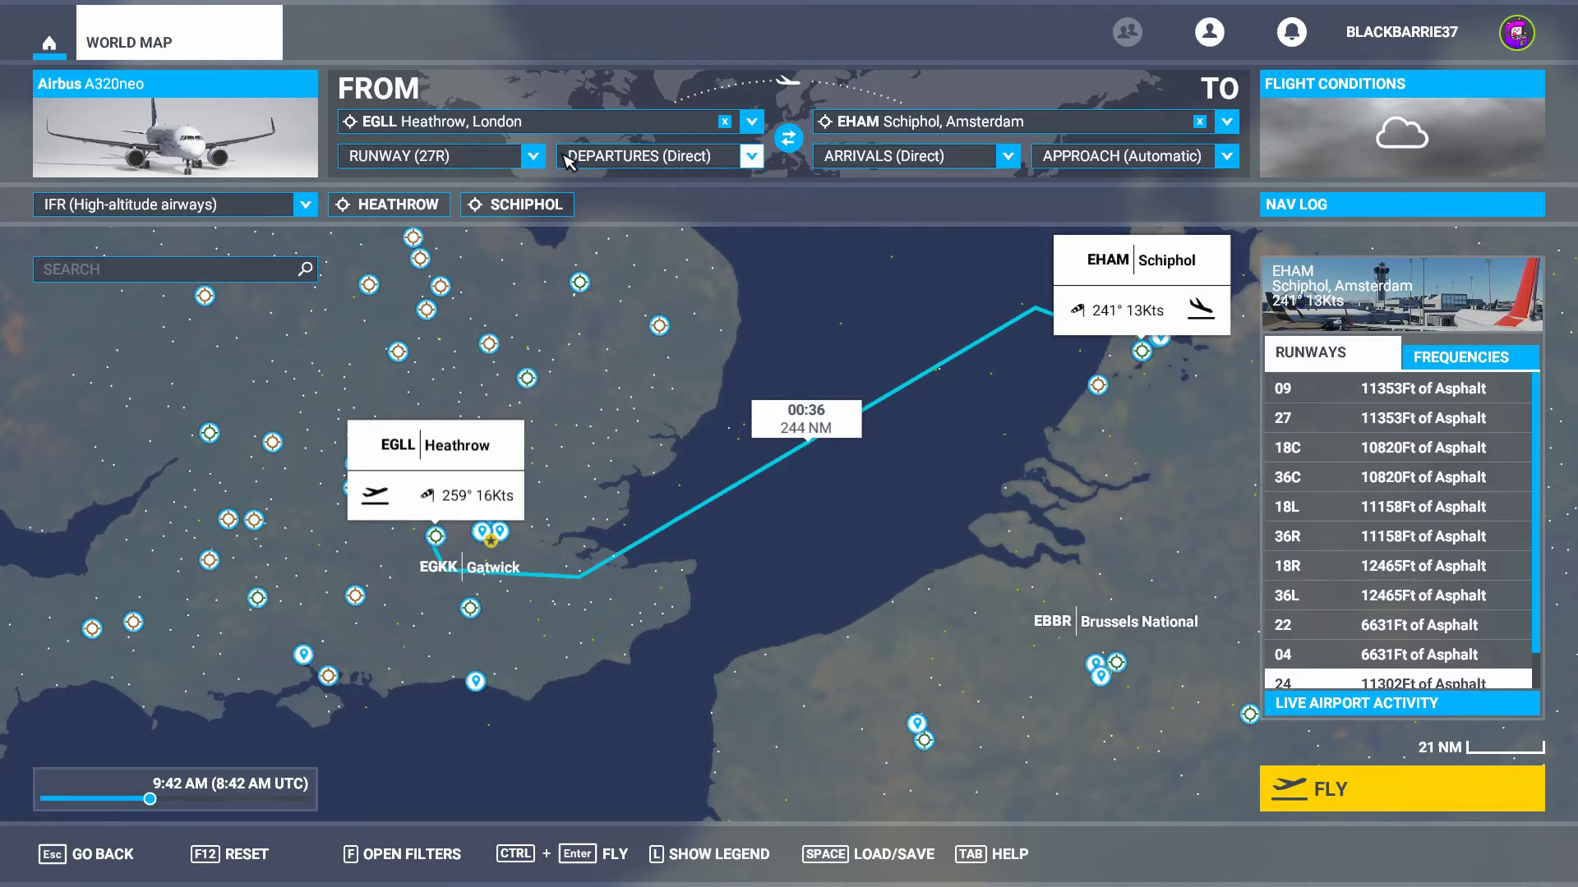
# Step: Change the Heathrow departure position from the runway to gate PARKING 241 using the list of departure positions
pyautogui.click(534, 156)
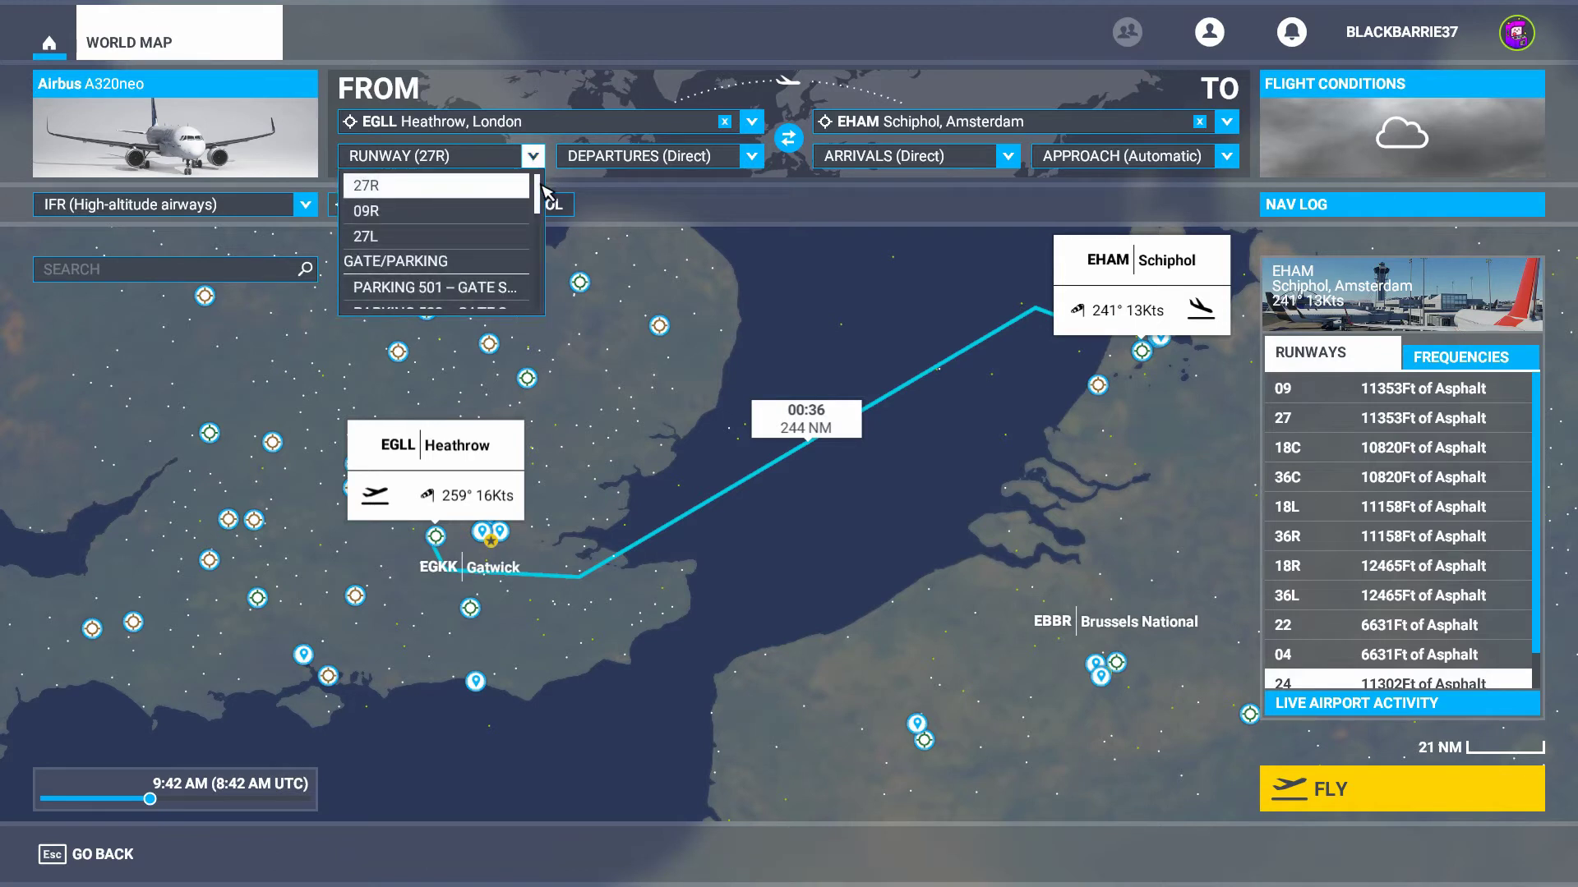
pyautogui.moveTo(535, 191); pyautogui.dragTo(536, 195)
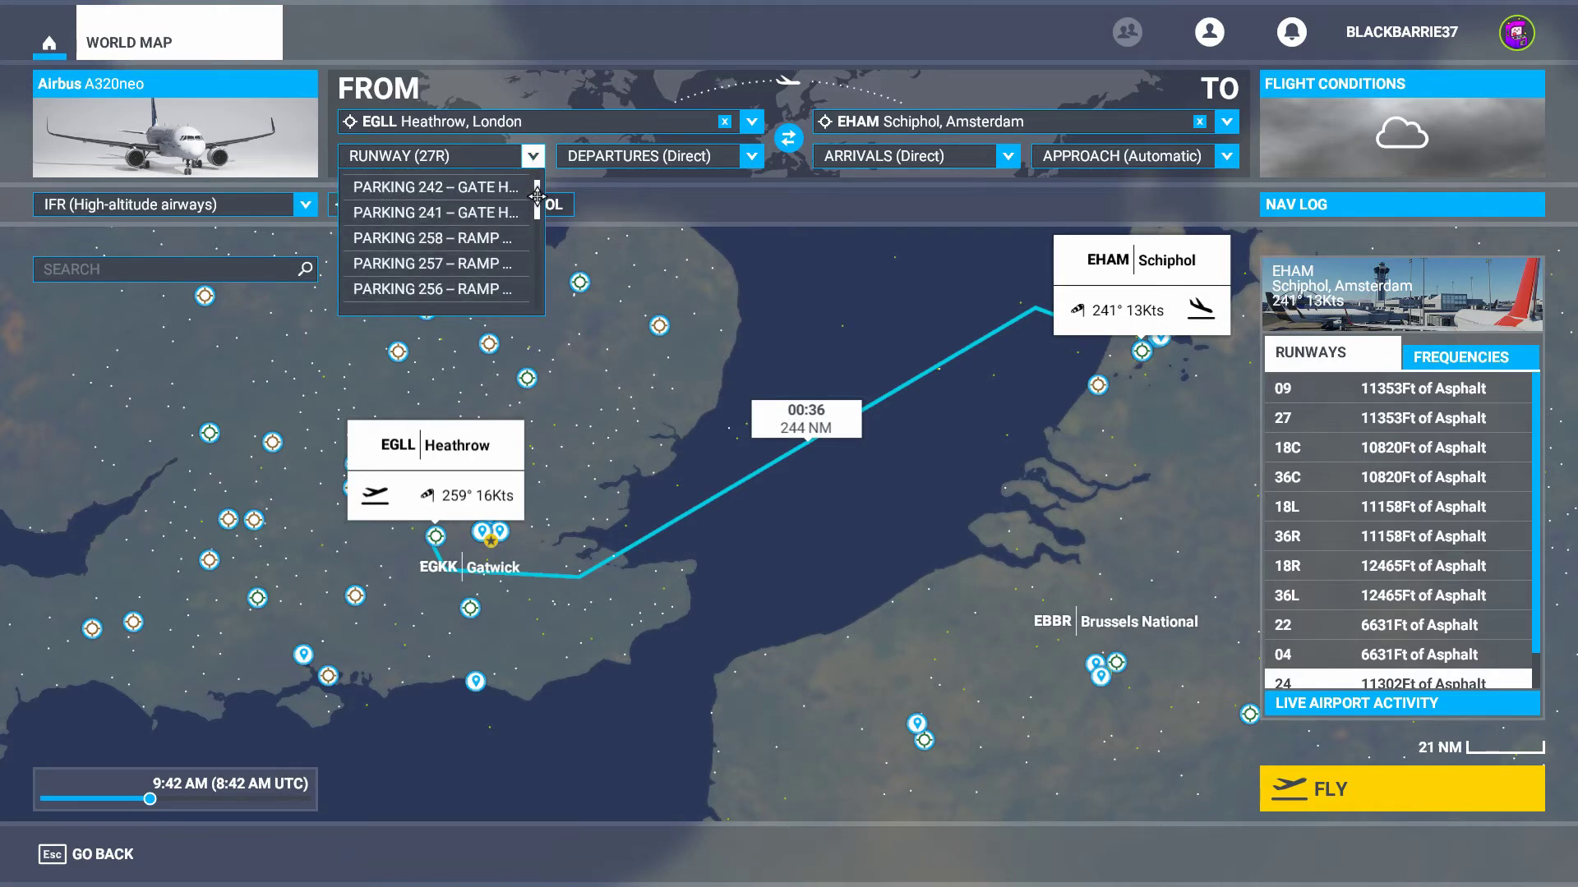
pyautogui.moveTo(537, 196); pyautogui.dragTo(535, 196)
pyautogui.click(442, 213)
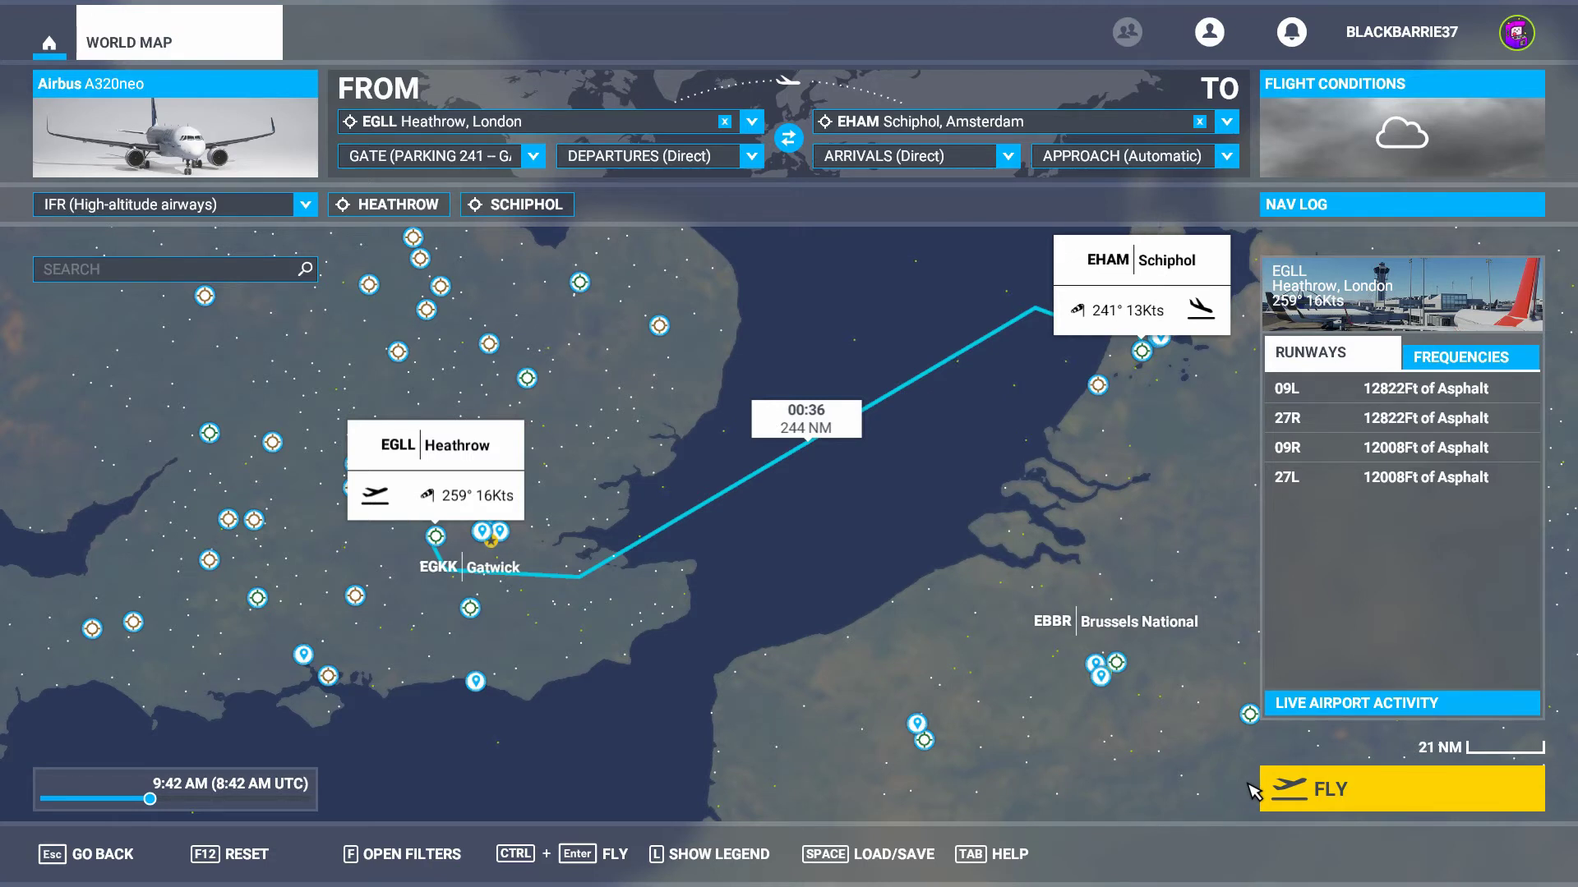
# Step: Launch the Heathrow to Schiphol flight from the world map
pyautogui.click(1333, 795)
pyautogui.click(1334, 795)
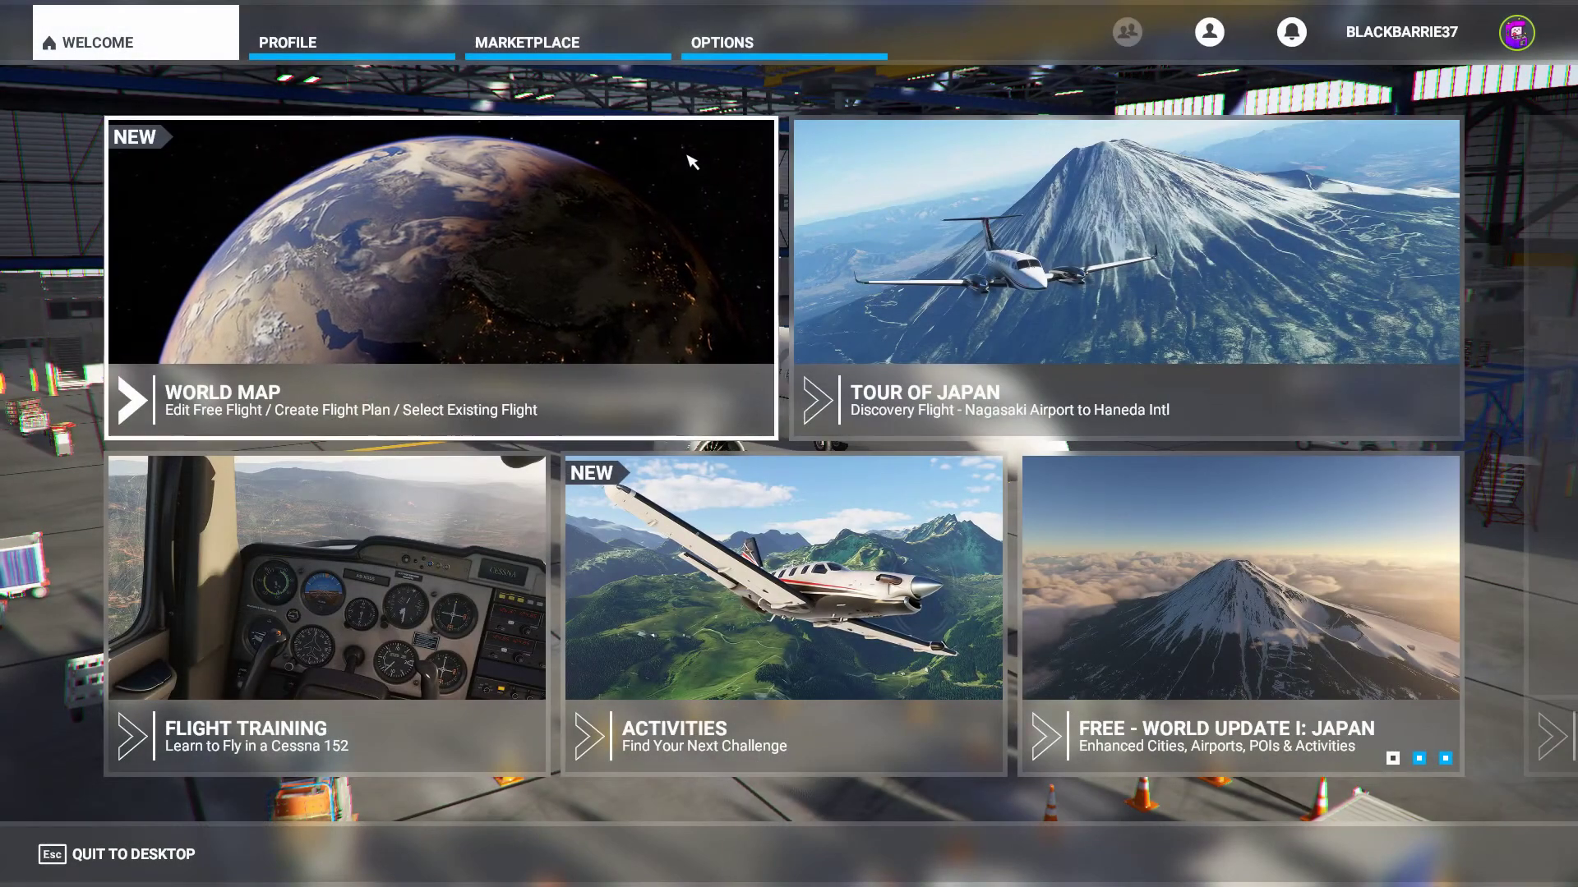
# Step: Examine the Assistance options for piloting, aircraft systems, navigation aids and user experience, and return to the welcome page
pyautogui.click(721, 47)
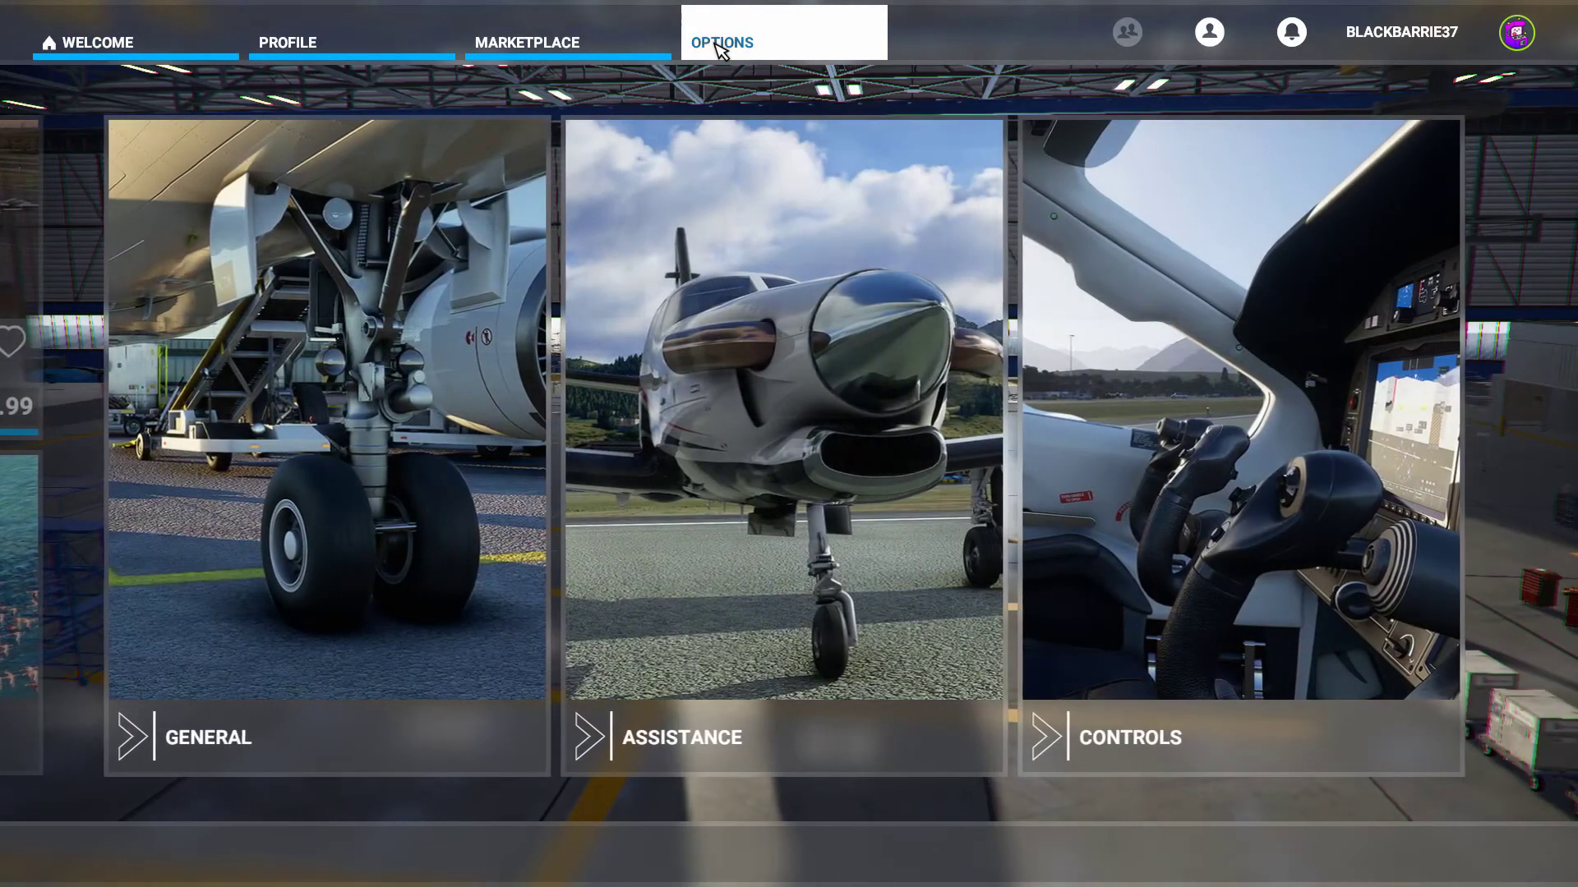
pyautogui.click(670, 739)
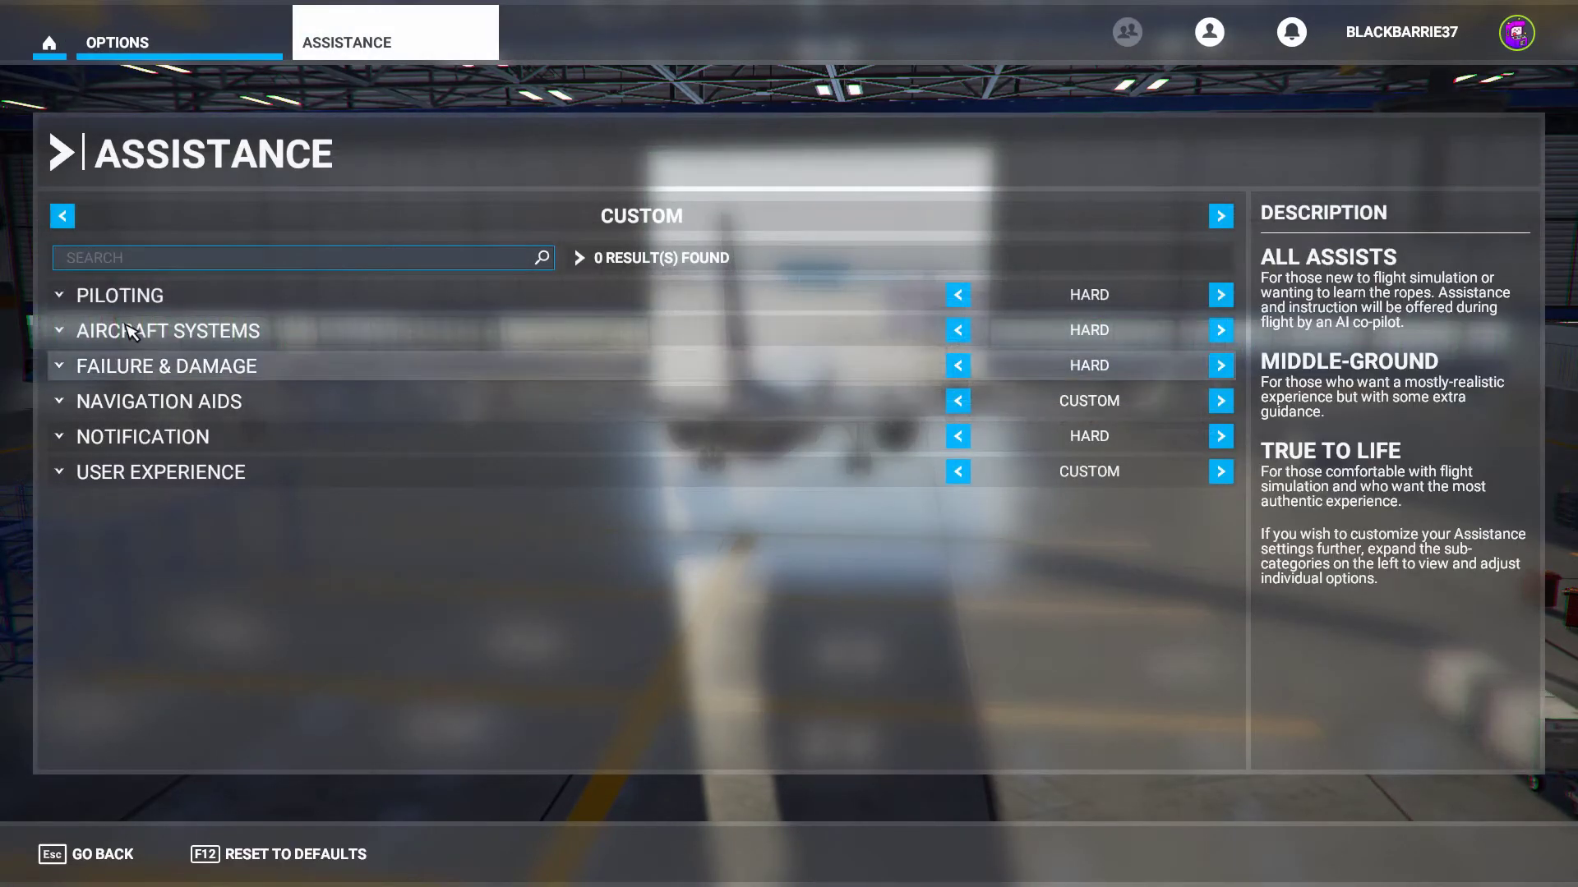
pyautogui.click(64, 304)
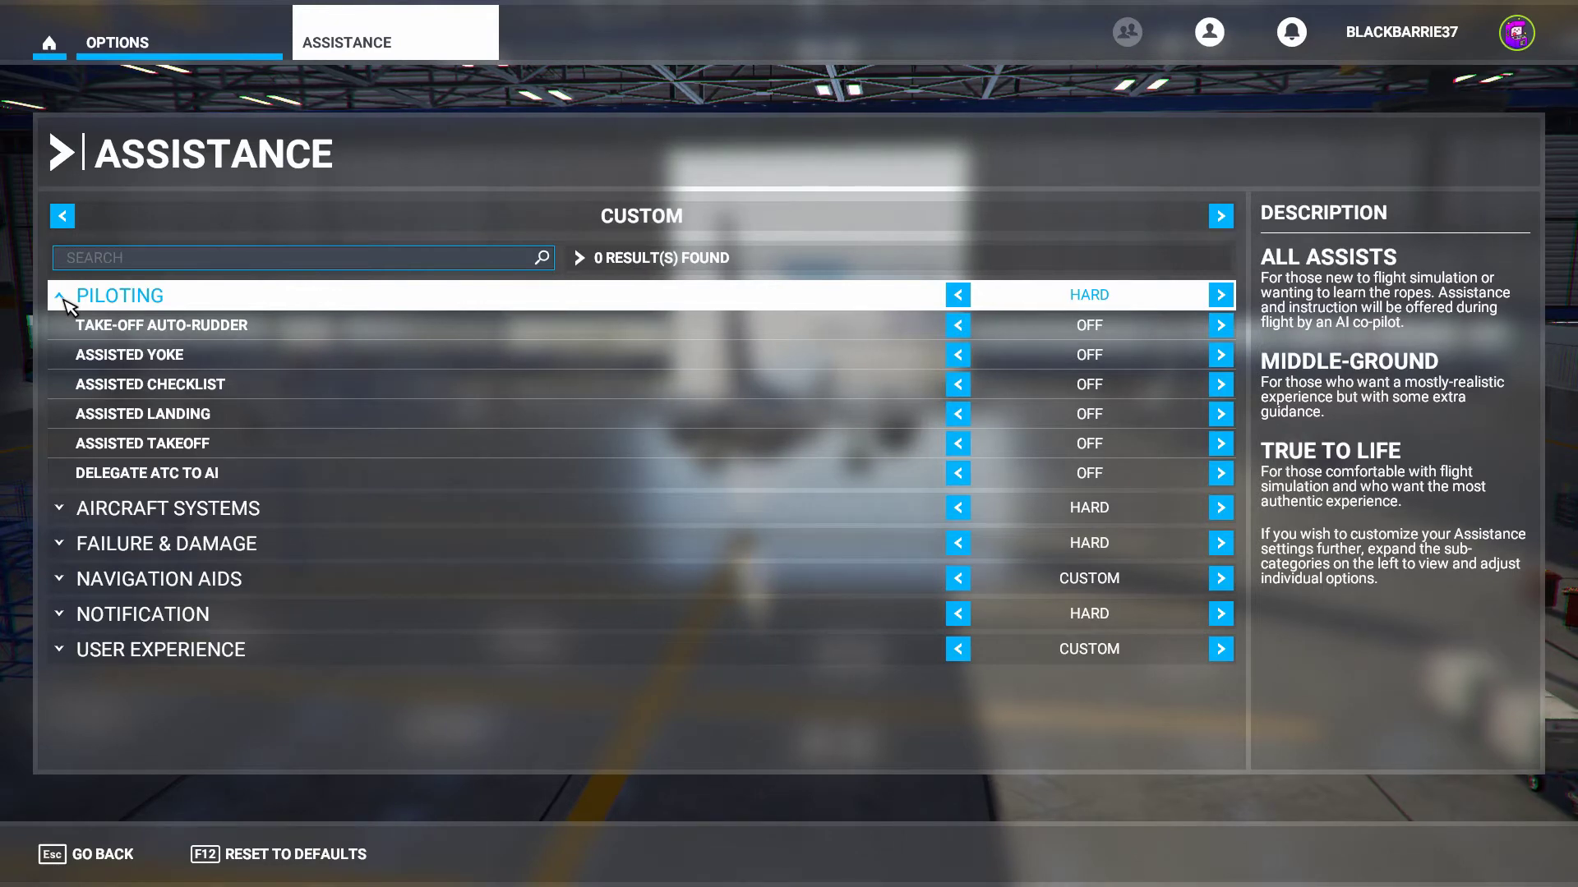
pyautogui.click(64, 304)
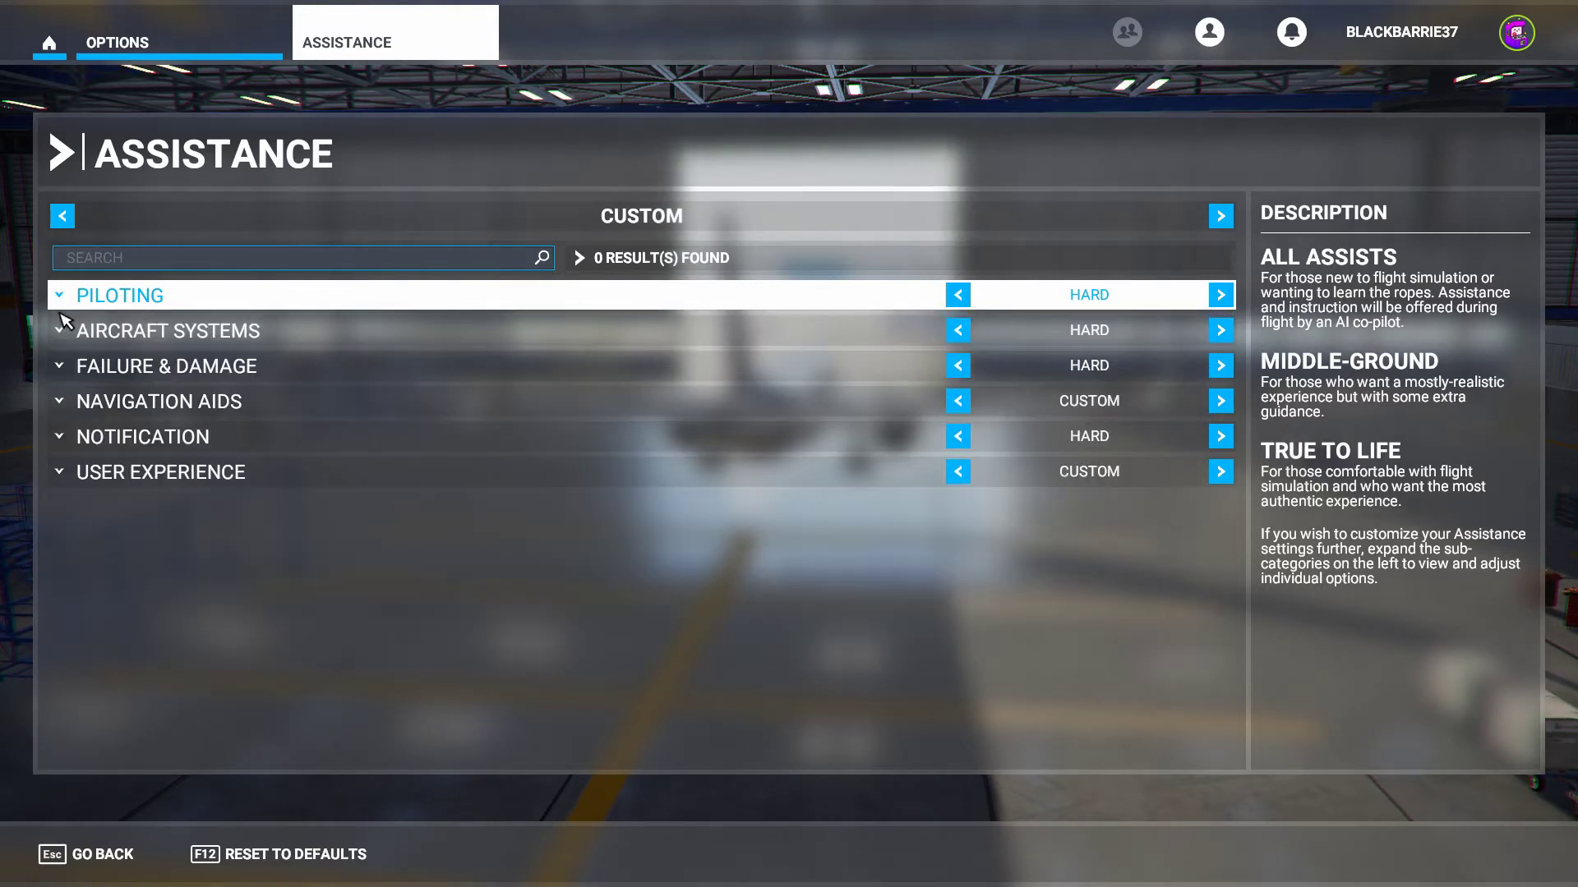
pyautogui.click(69, 337)
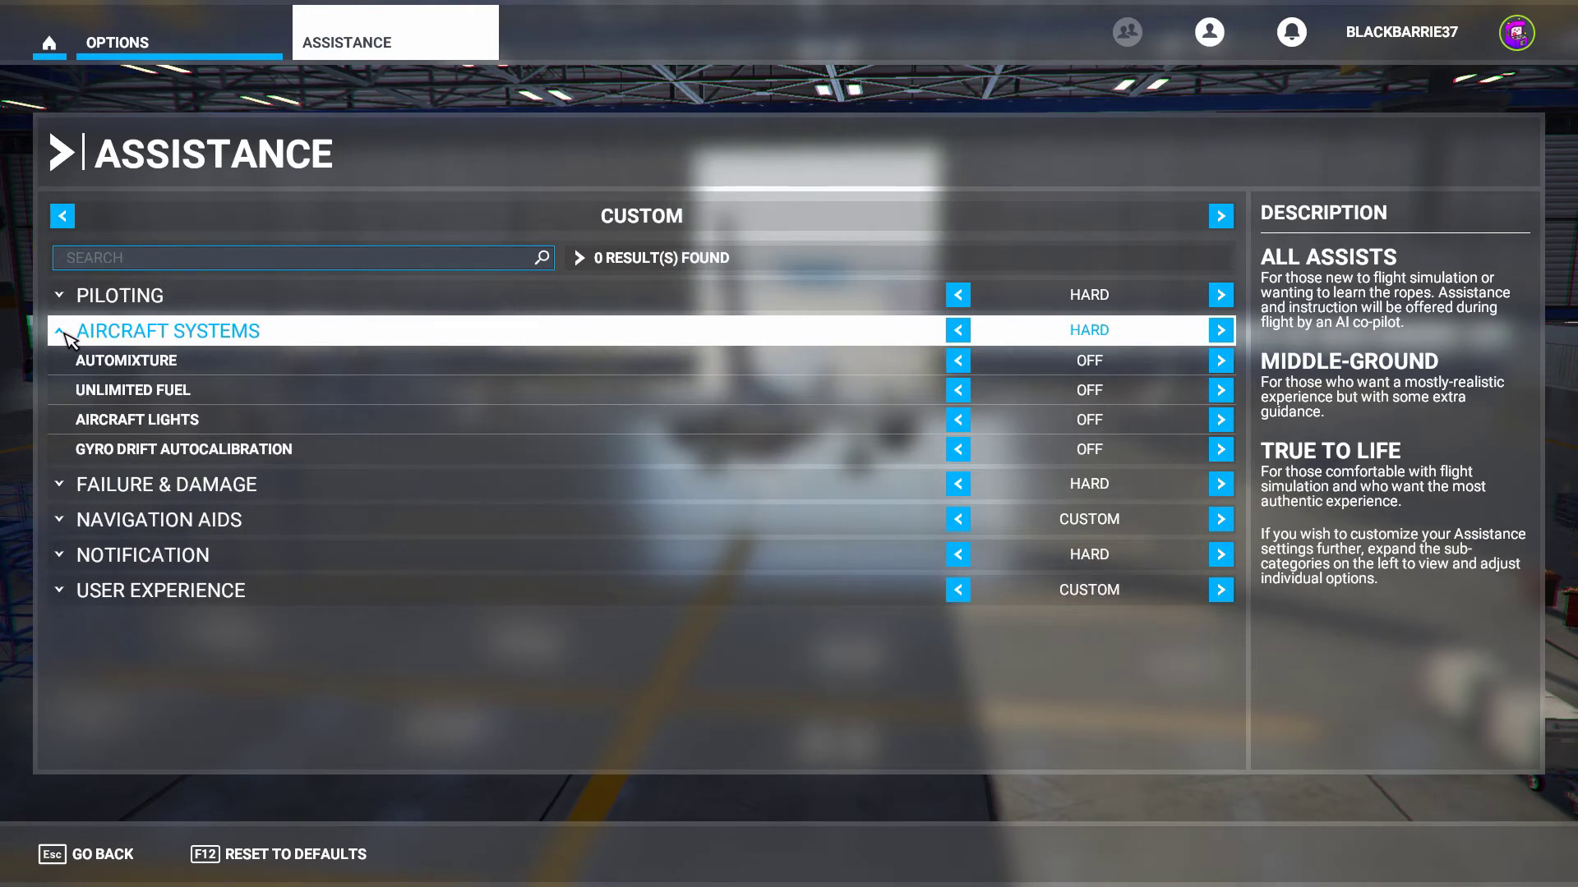
pyautogui.click(70, 337)
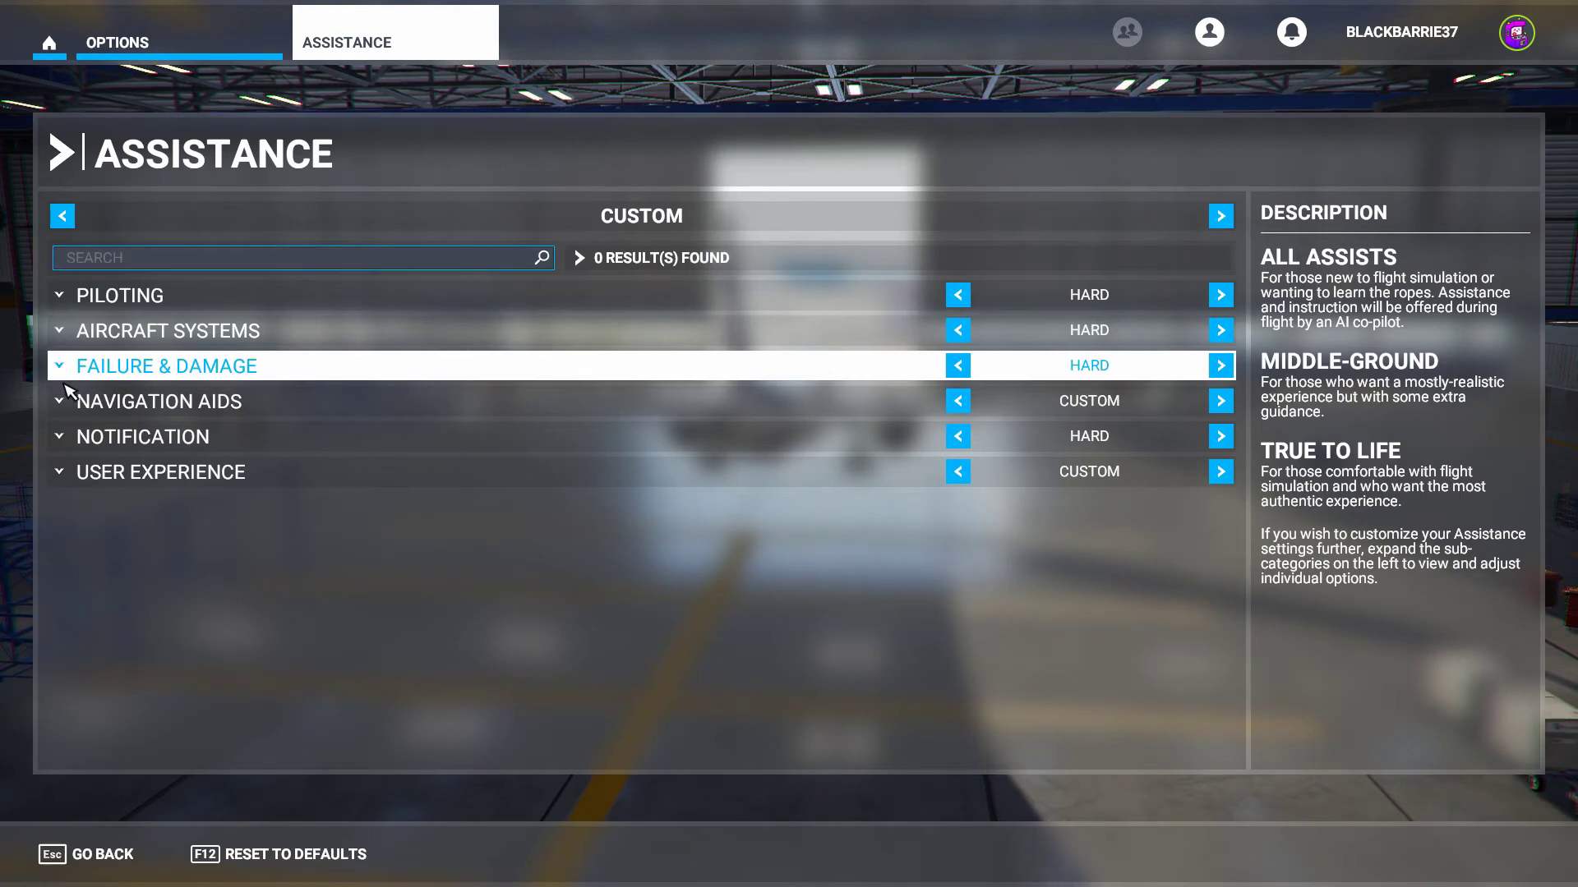
pyautogui.click(63, 409)
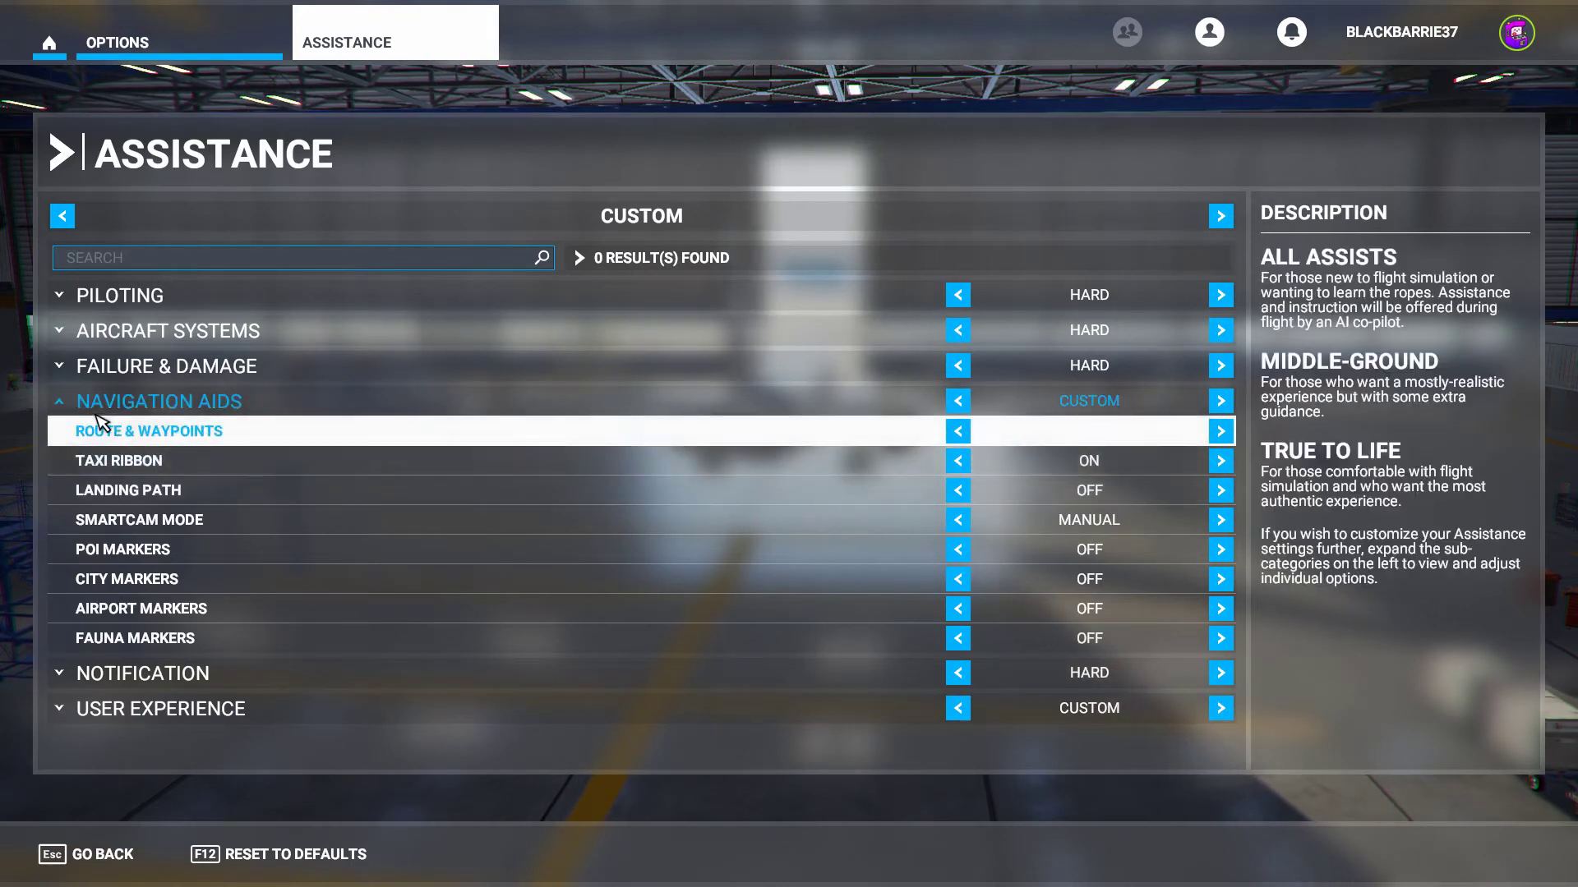
pyautogui.click(60, 405)
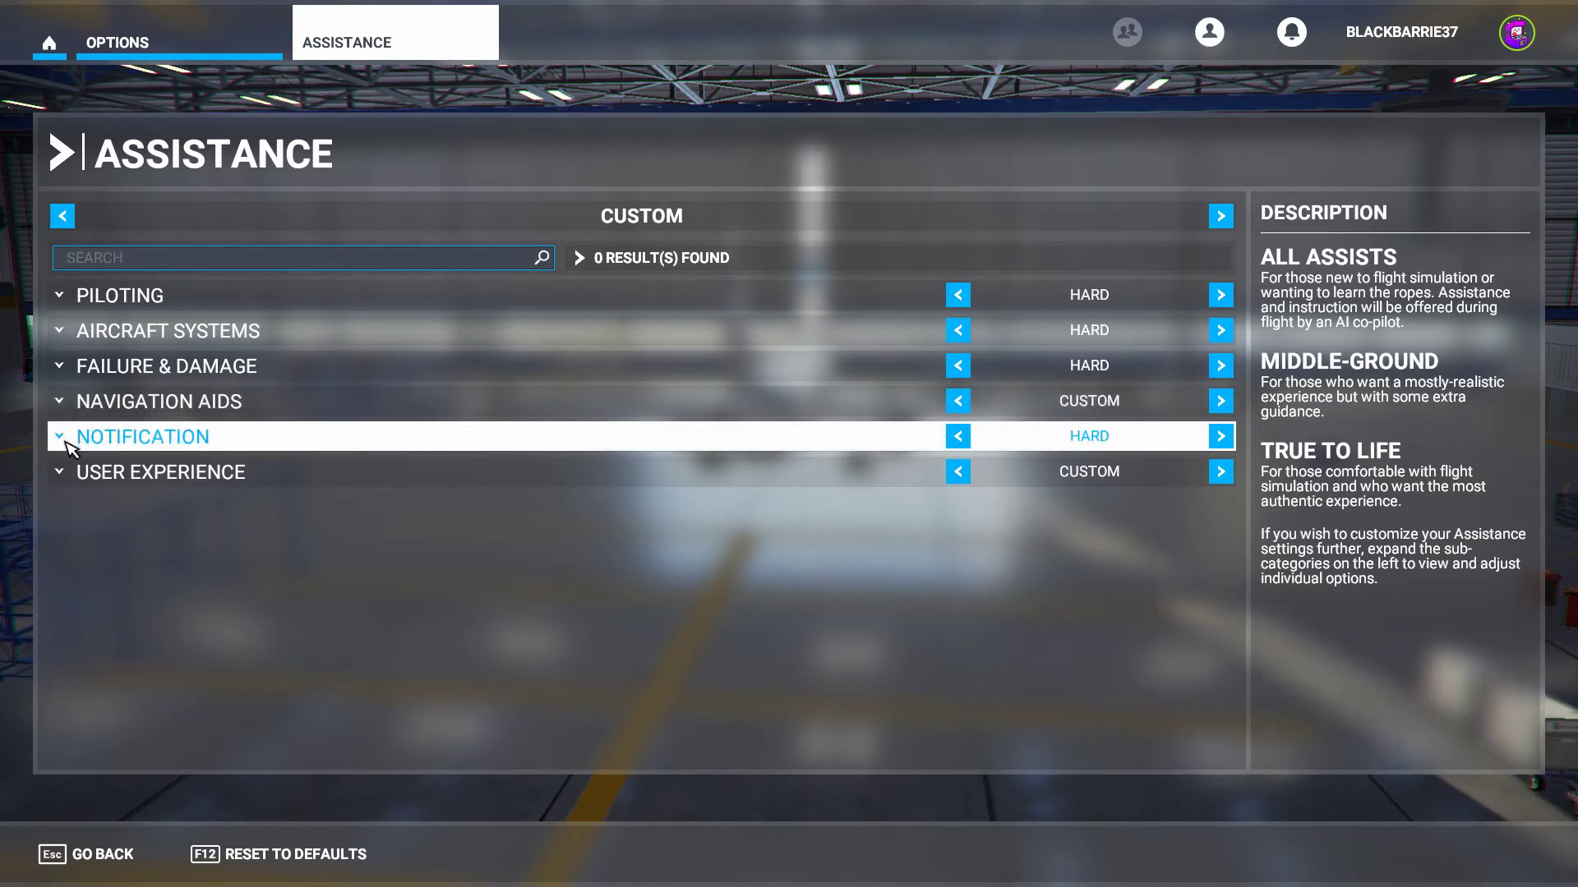
pyautogui.click(65, 475)
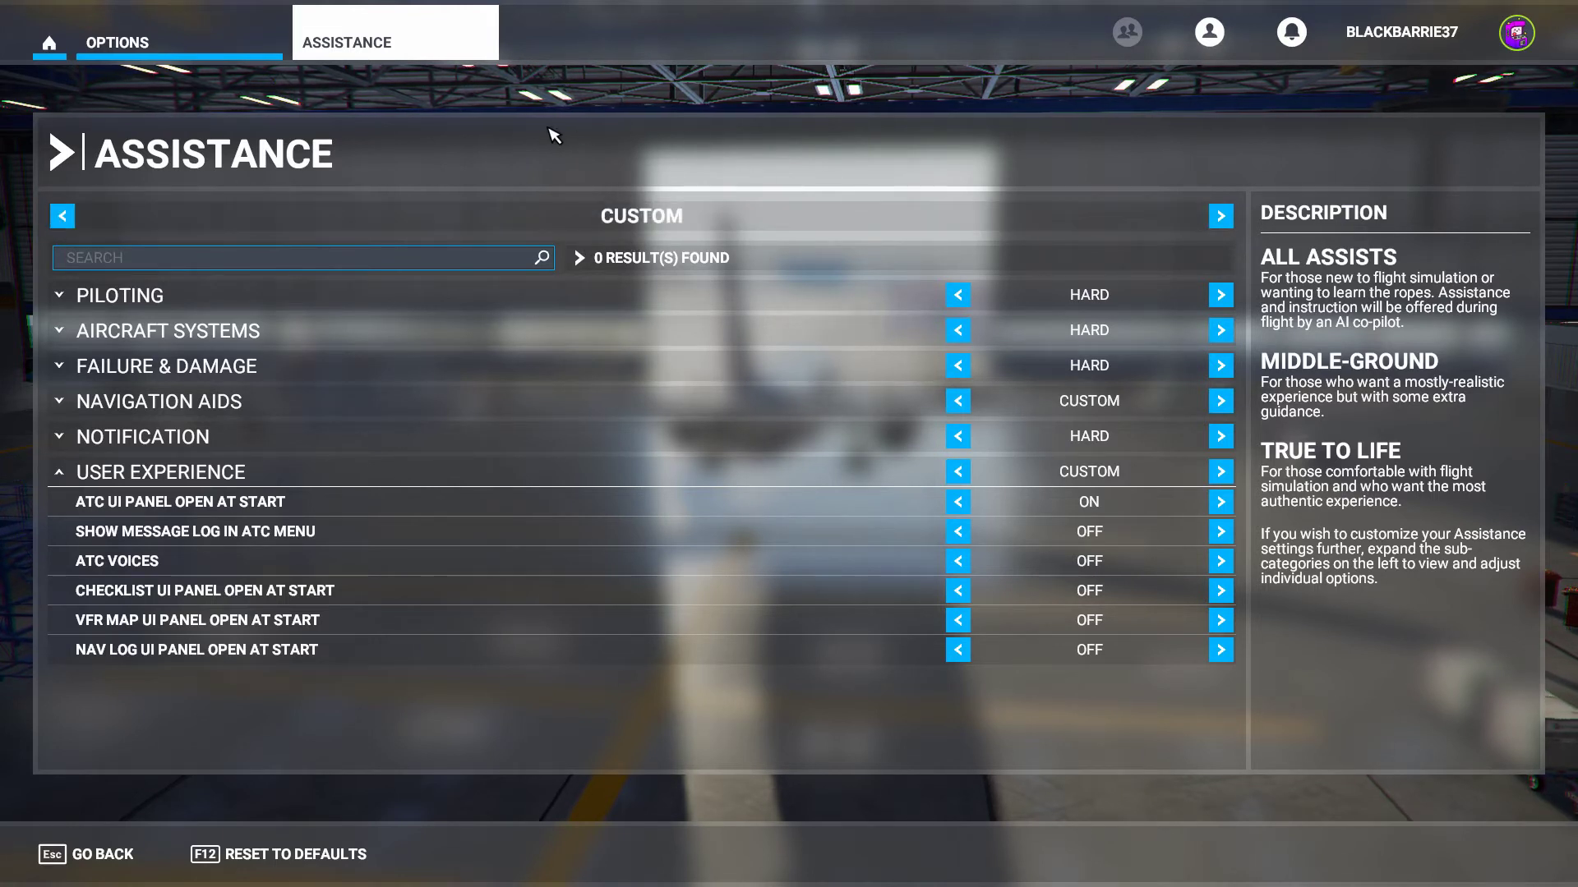
pyautogui.click(103, 859)
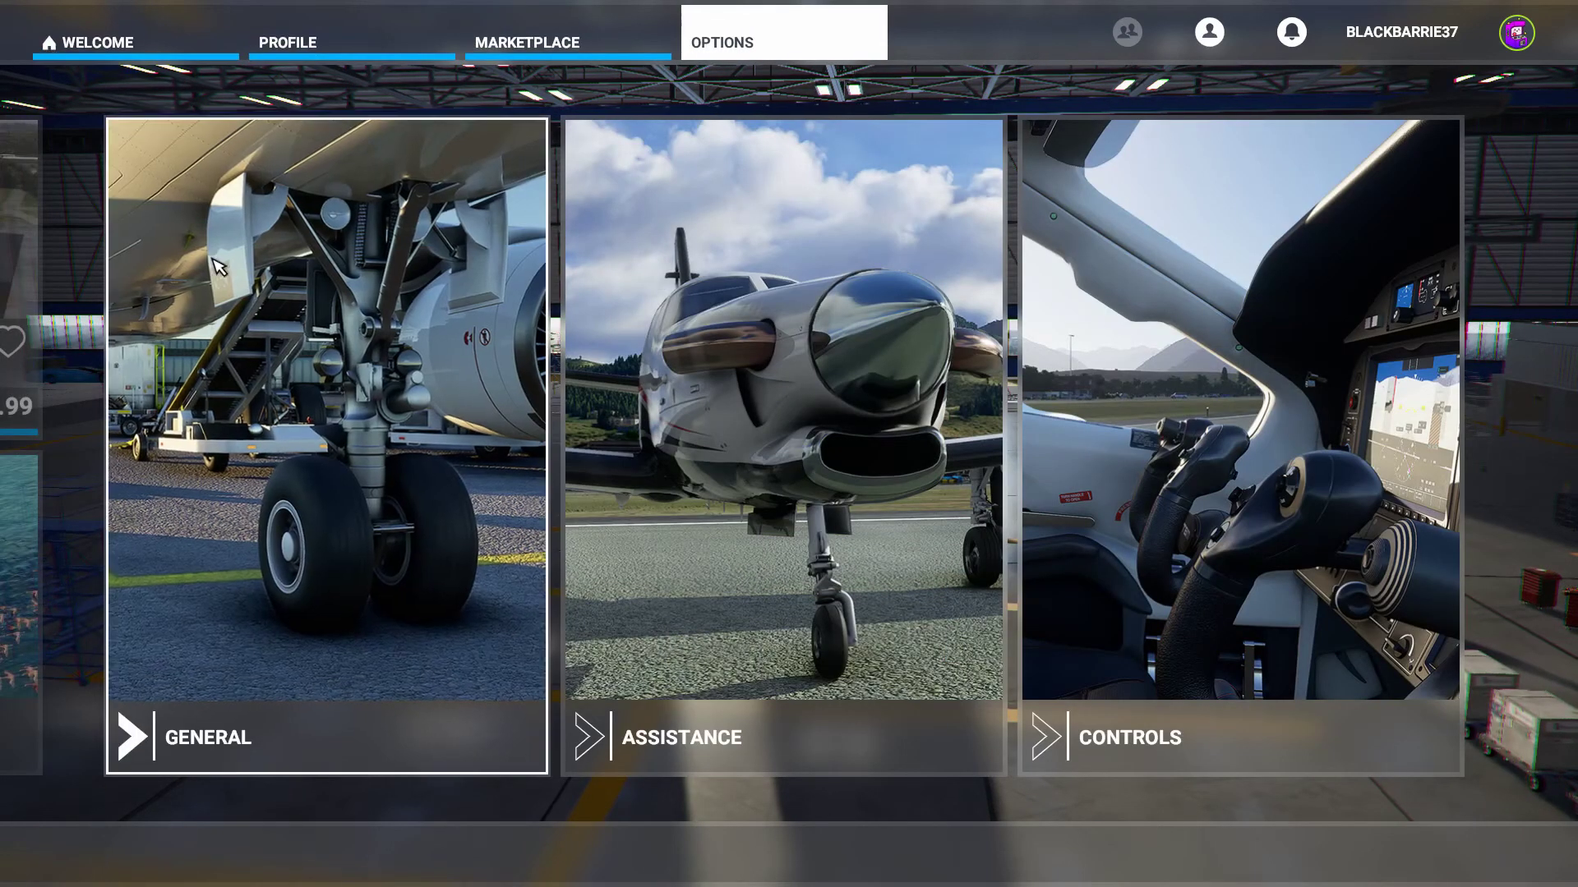
pyautogui.click(93, 56)
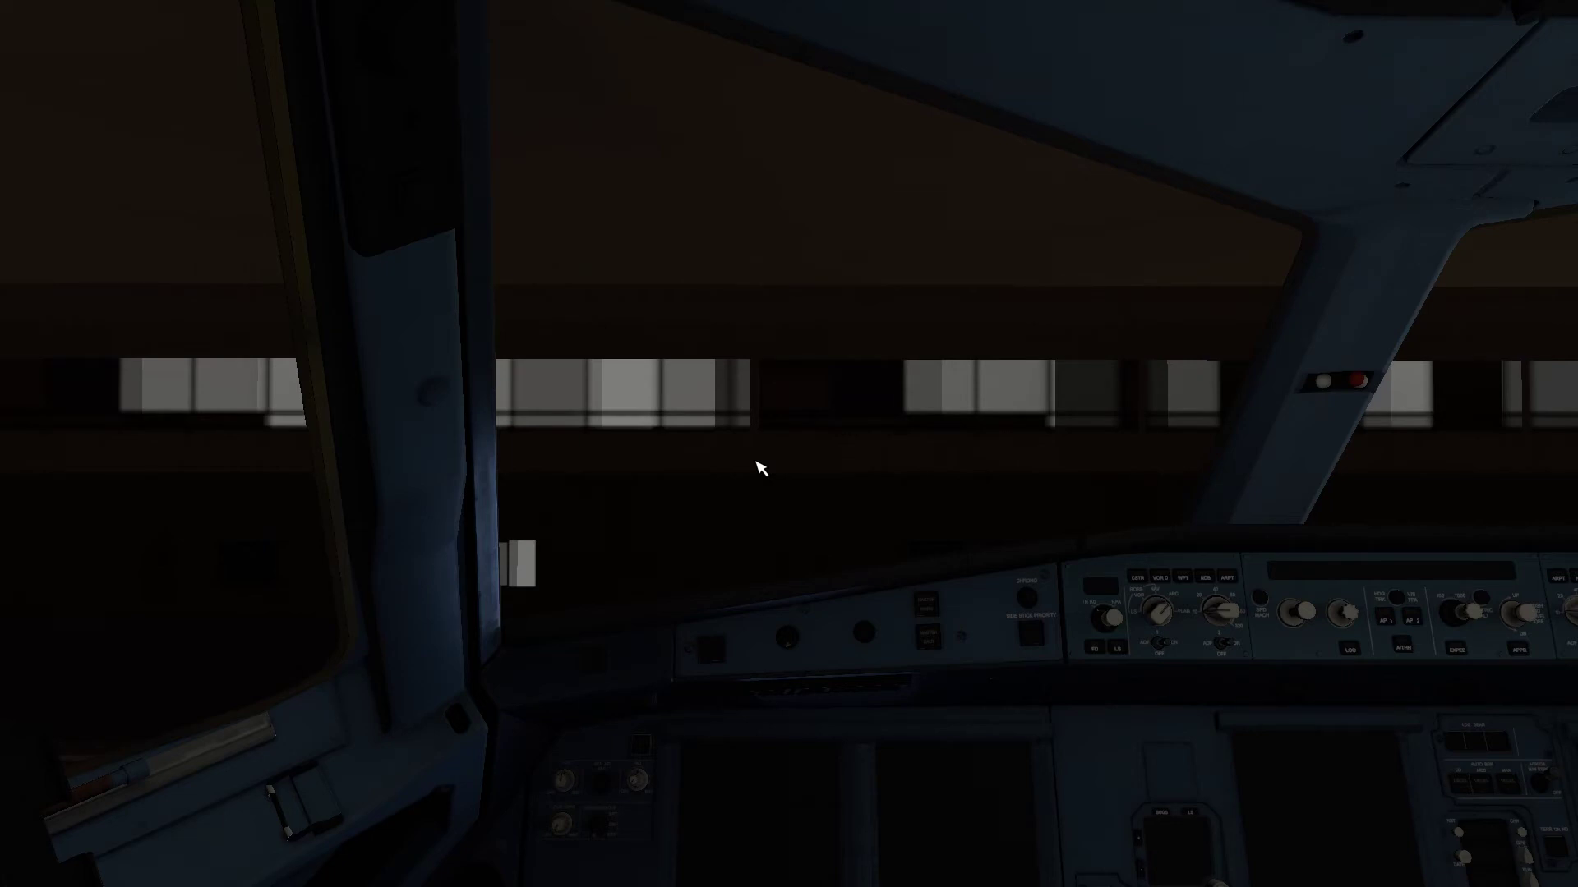
# Step: Bring up the cockpit's overhead panel and switch on the batteries and the dome light
pyautogui.press('KP_8')
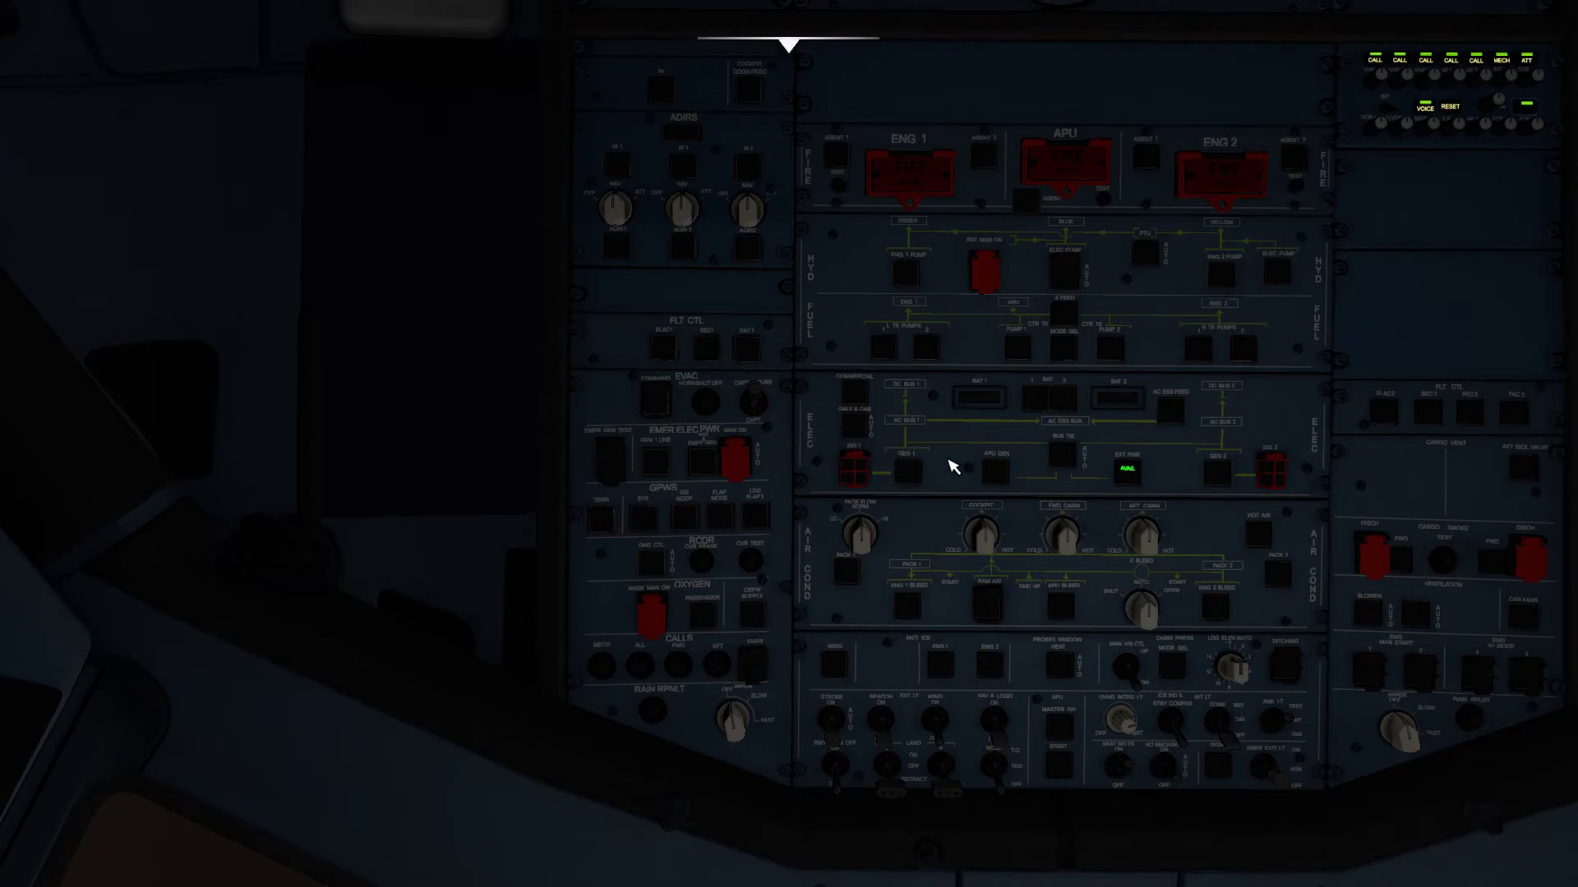
pyautogui.click(1042, 407)
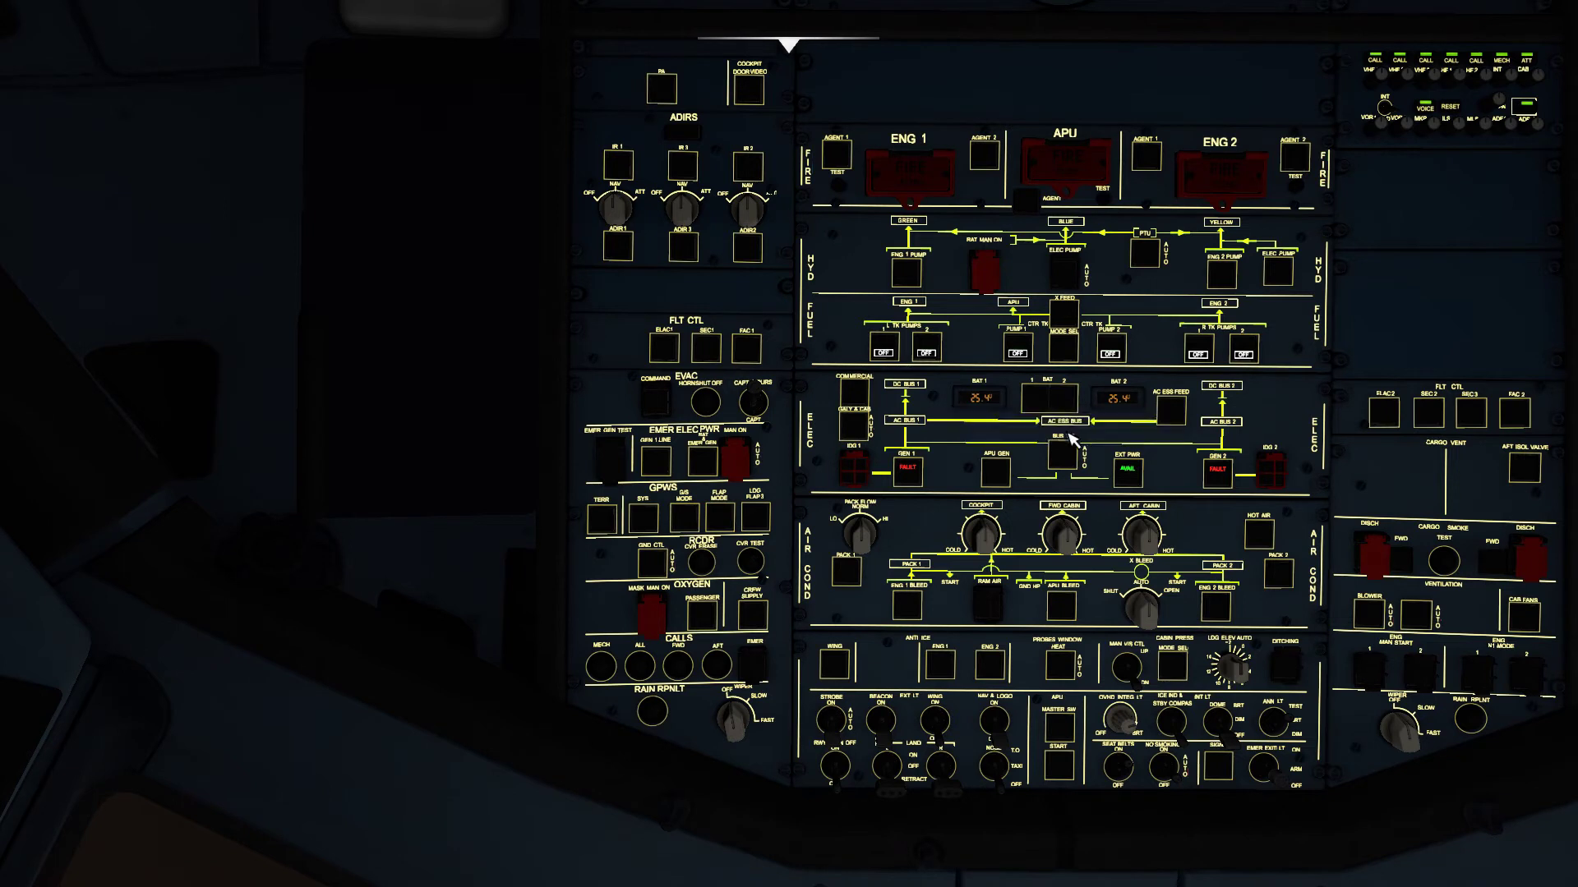
pyautogui.click(1221, 721)
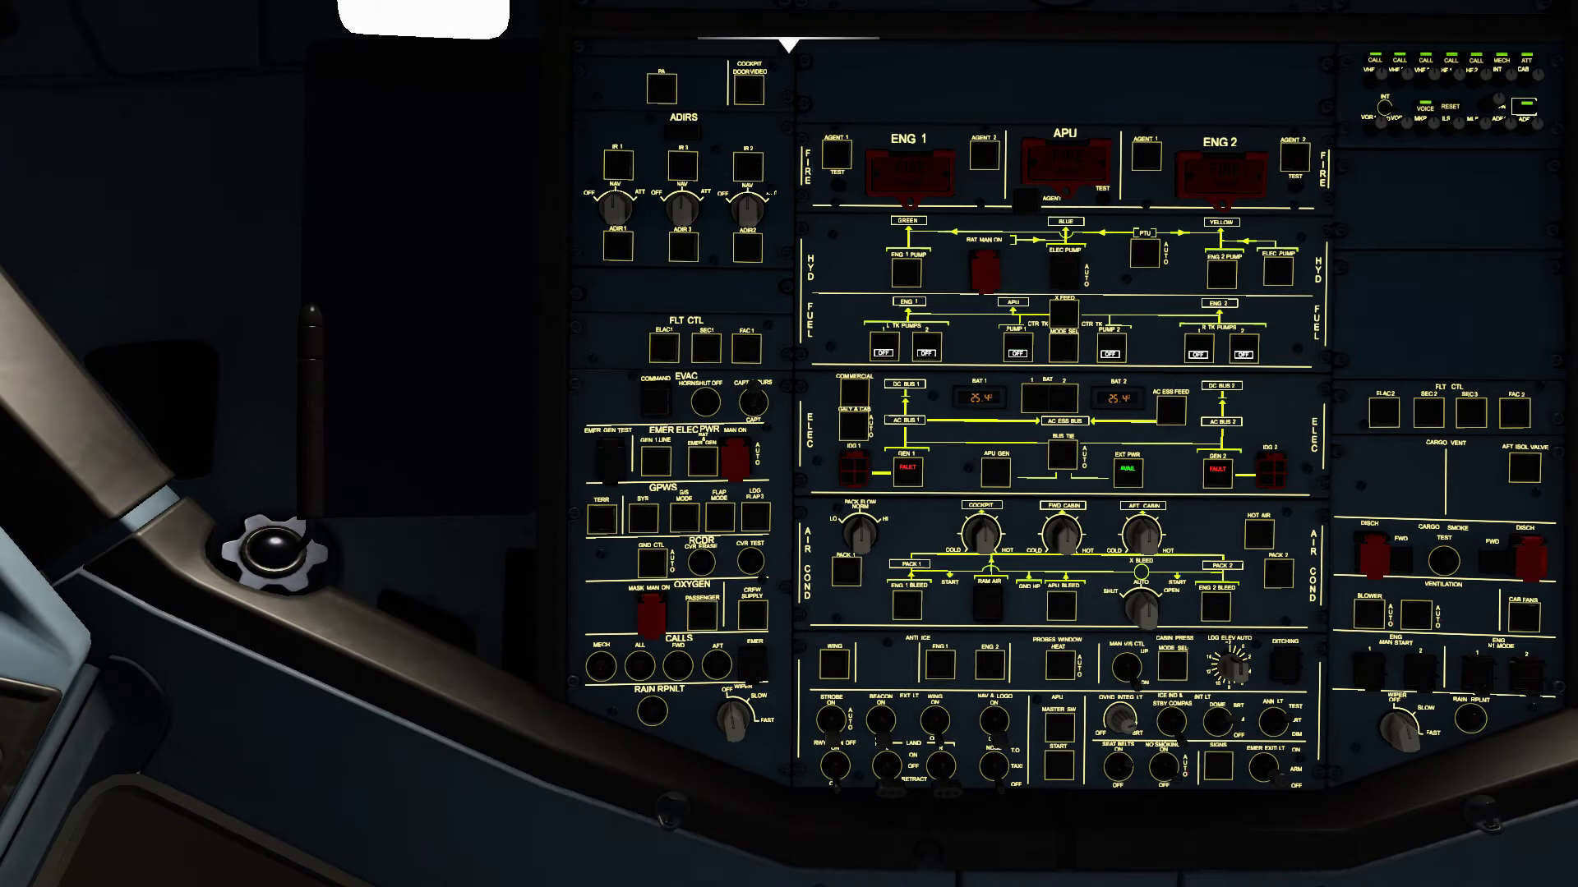
# Step: From the external view, tune Heathrow Ground on 121.905, request a power supply and move the ATC window off the view
pyautogui.press('BackSpace')
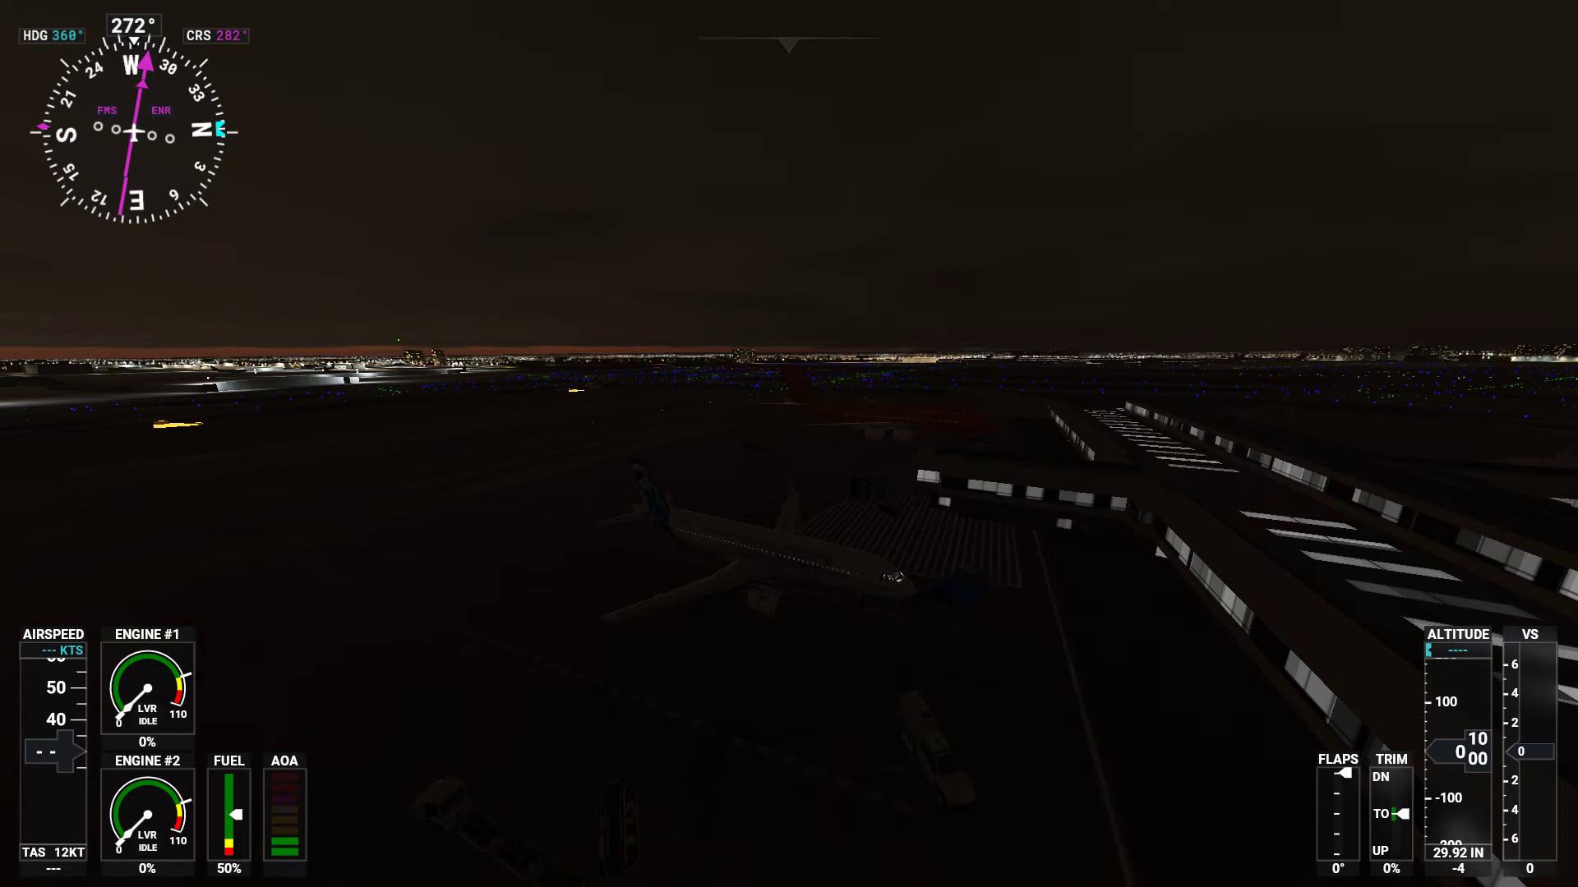
pyautogui.press('Scroll_Lock')
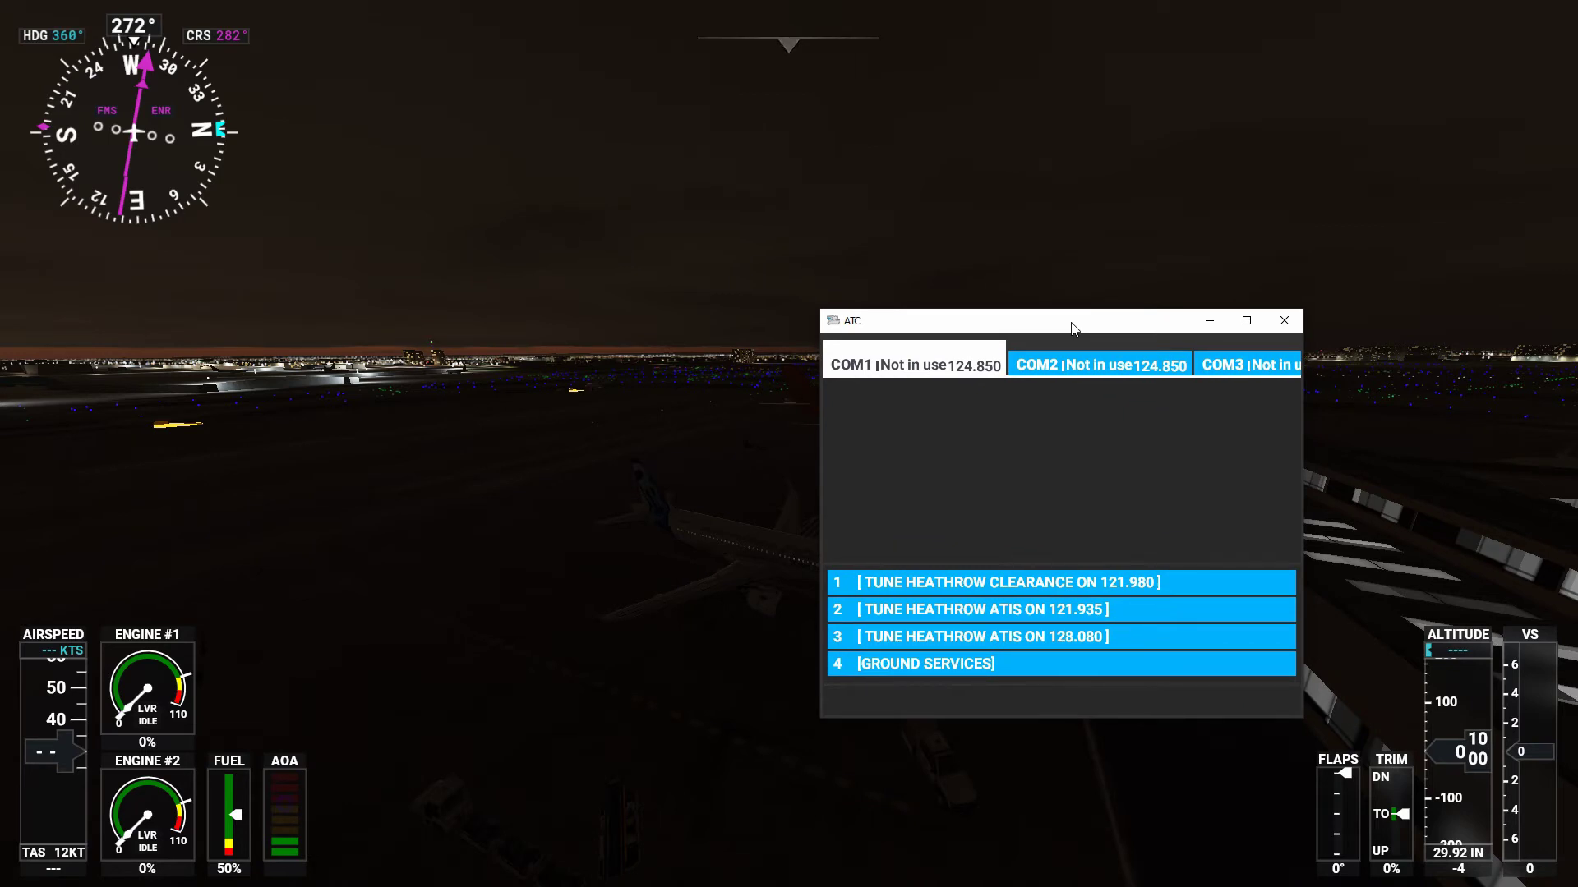
pyautogui.click(953, 667)
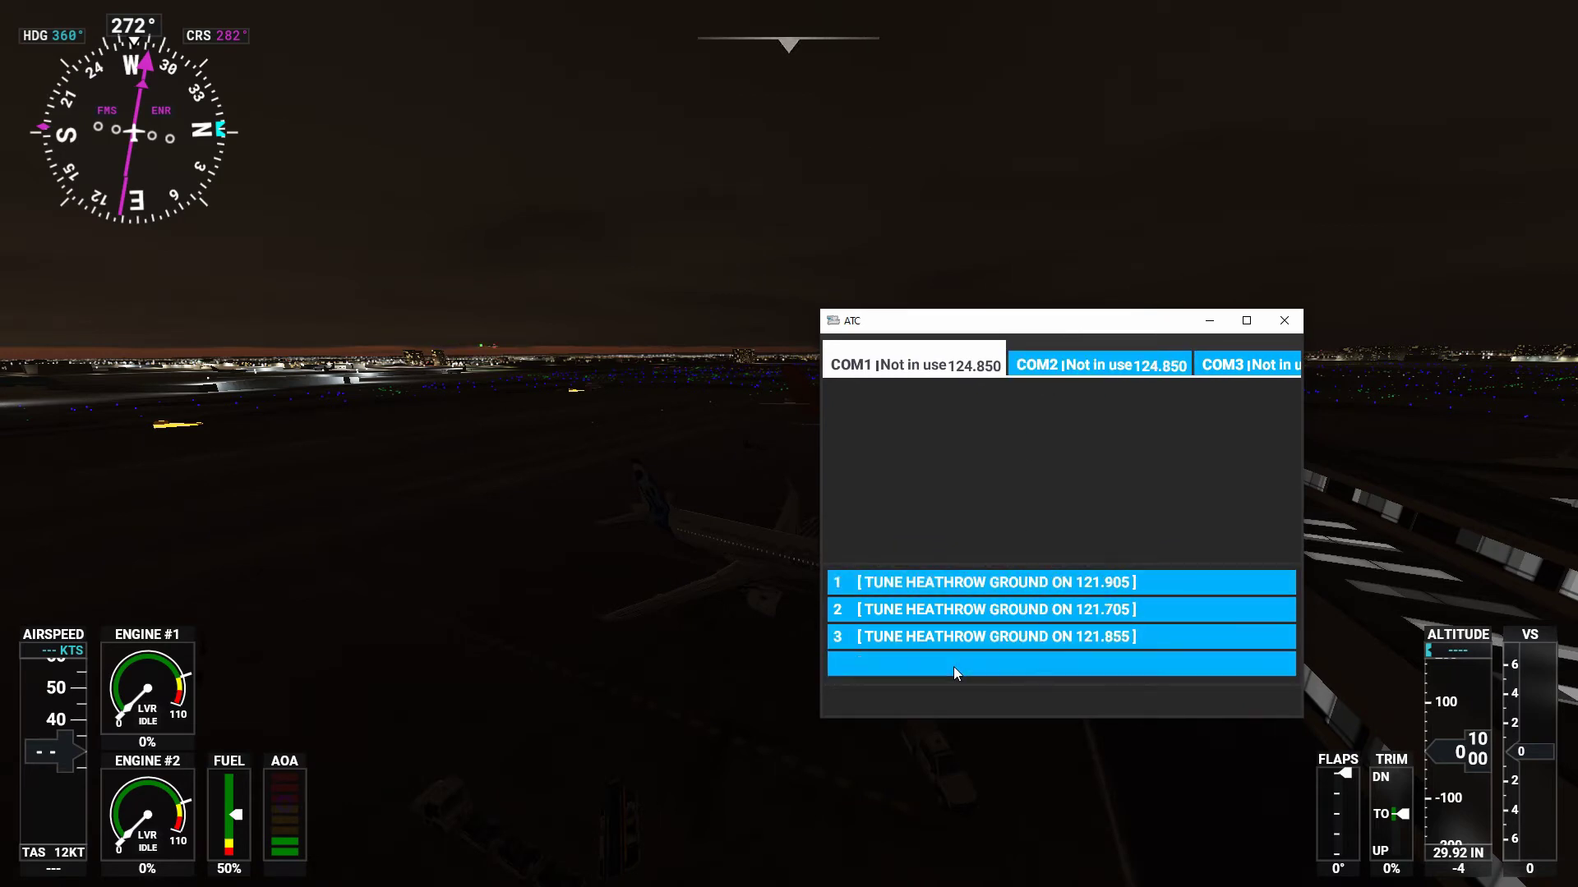
pyautogui.click(948, 588)
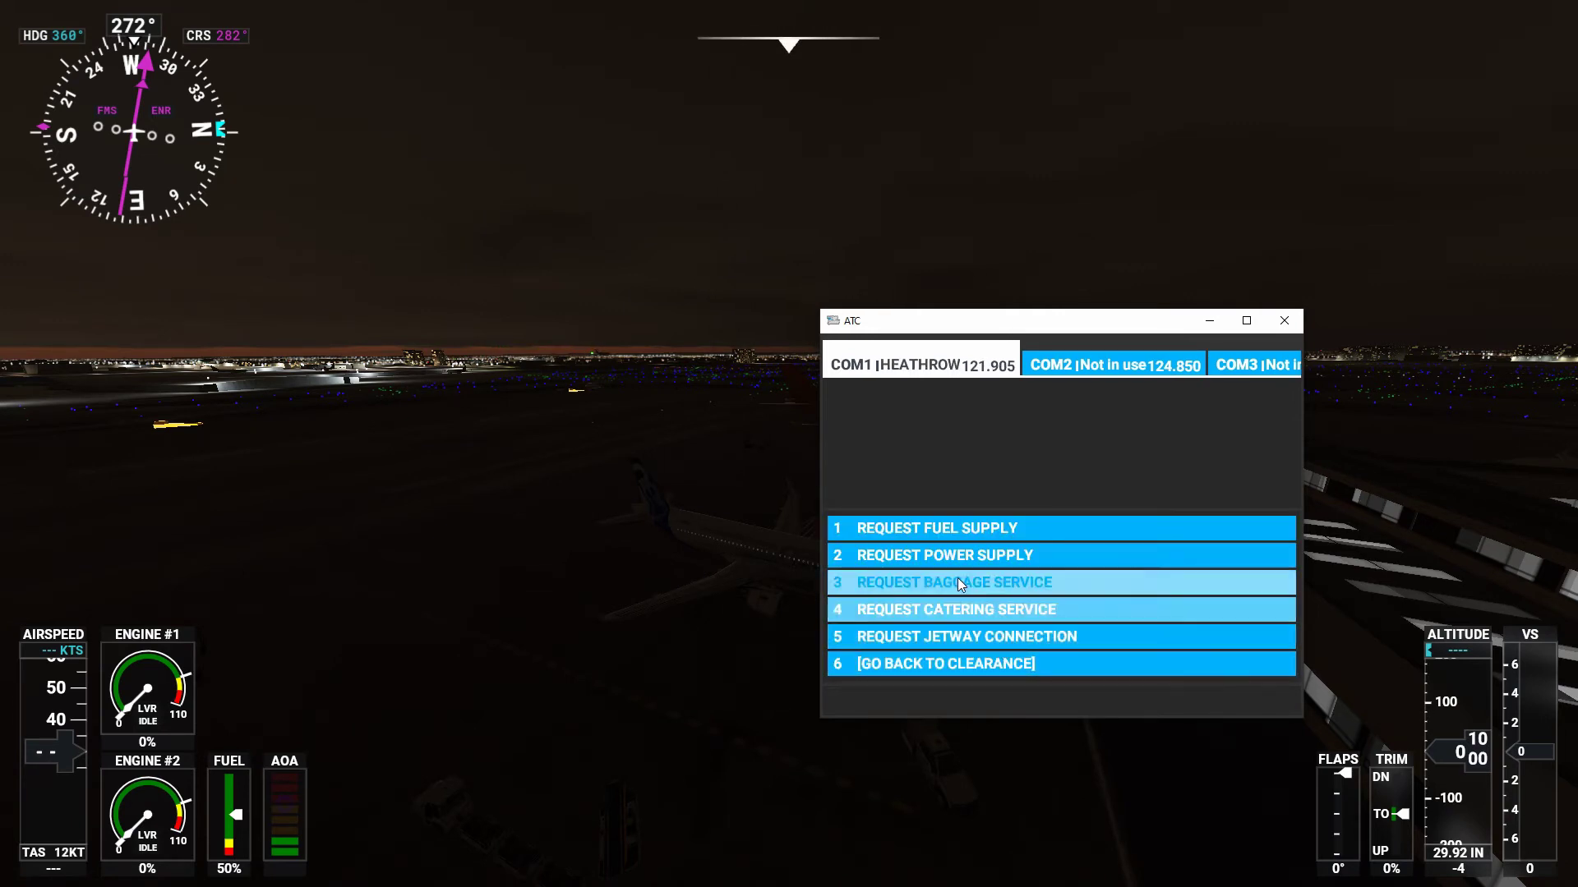
pyautogui.click(954, 559)
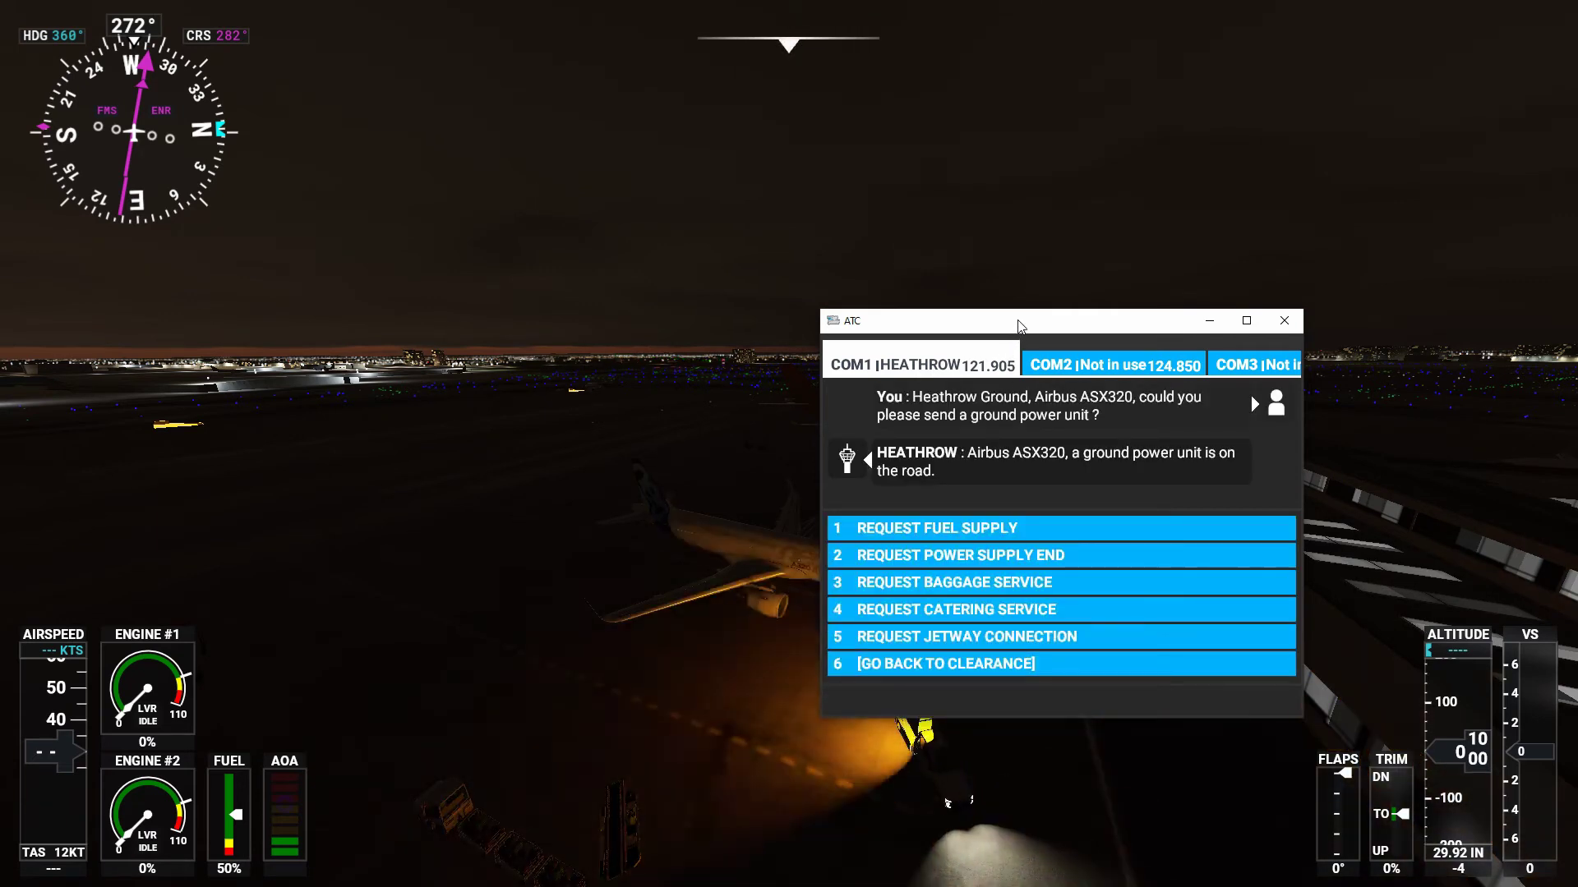
pyautogui.moveTo(1027, 321); pyautogui.dragTo(1577, 419)
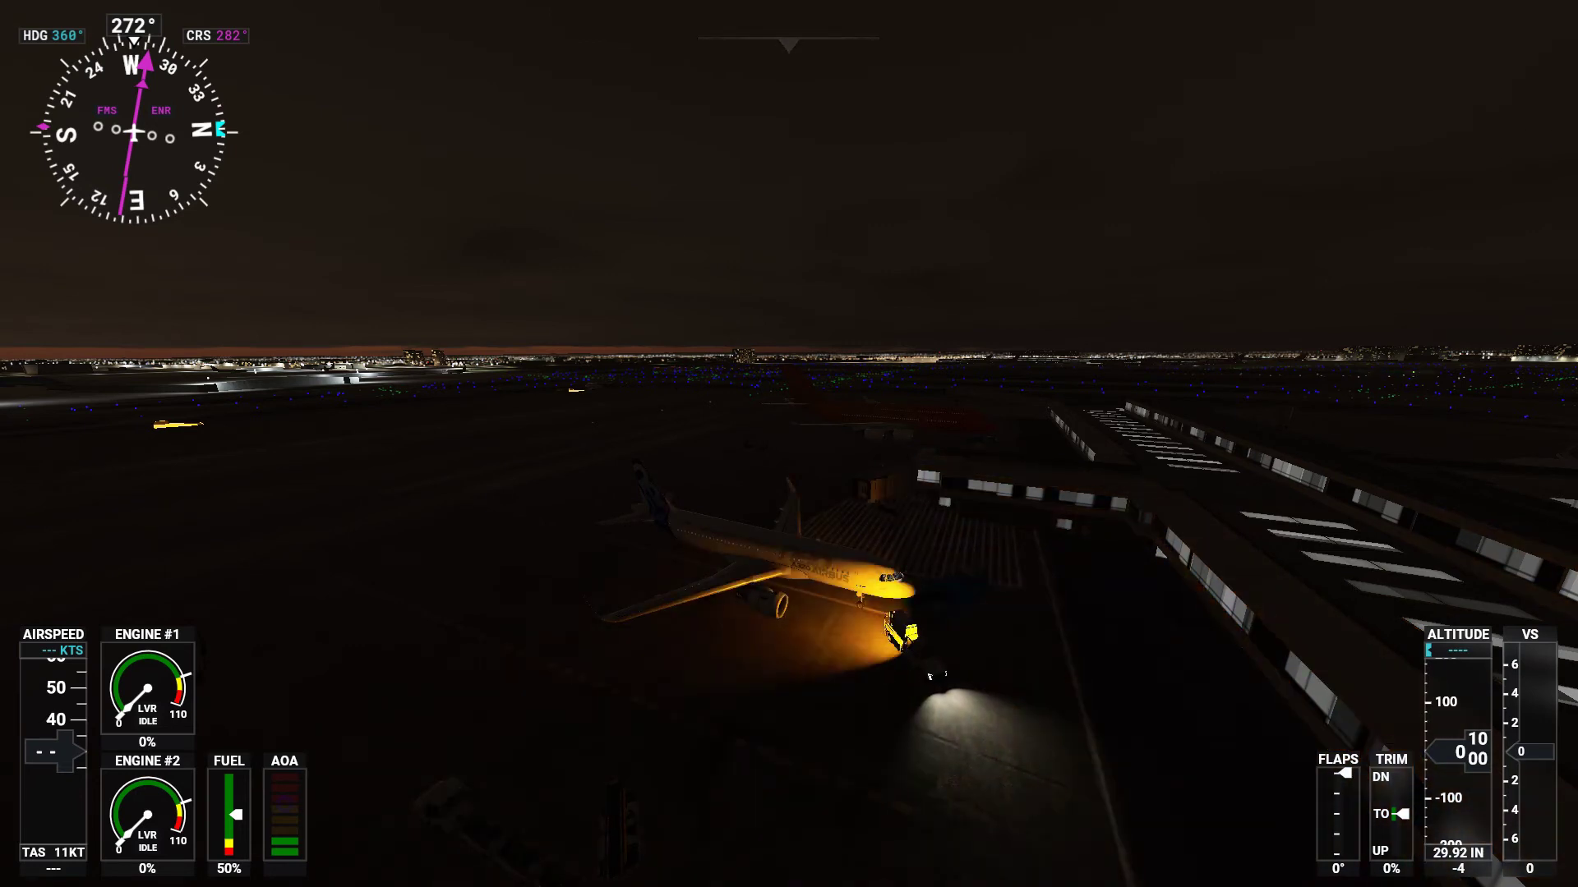
# Step: Return to the overhead panel and switch on external power
pyautogui.press('End')
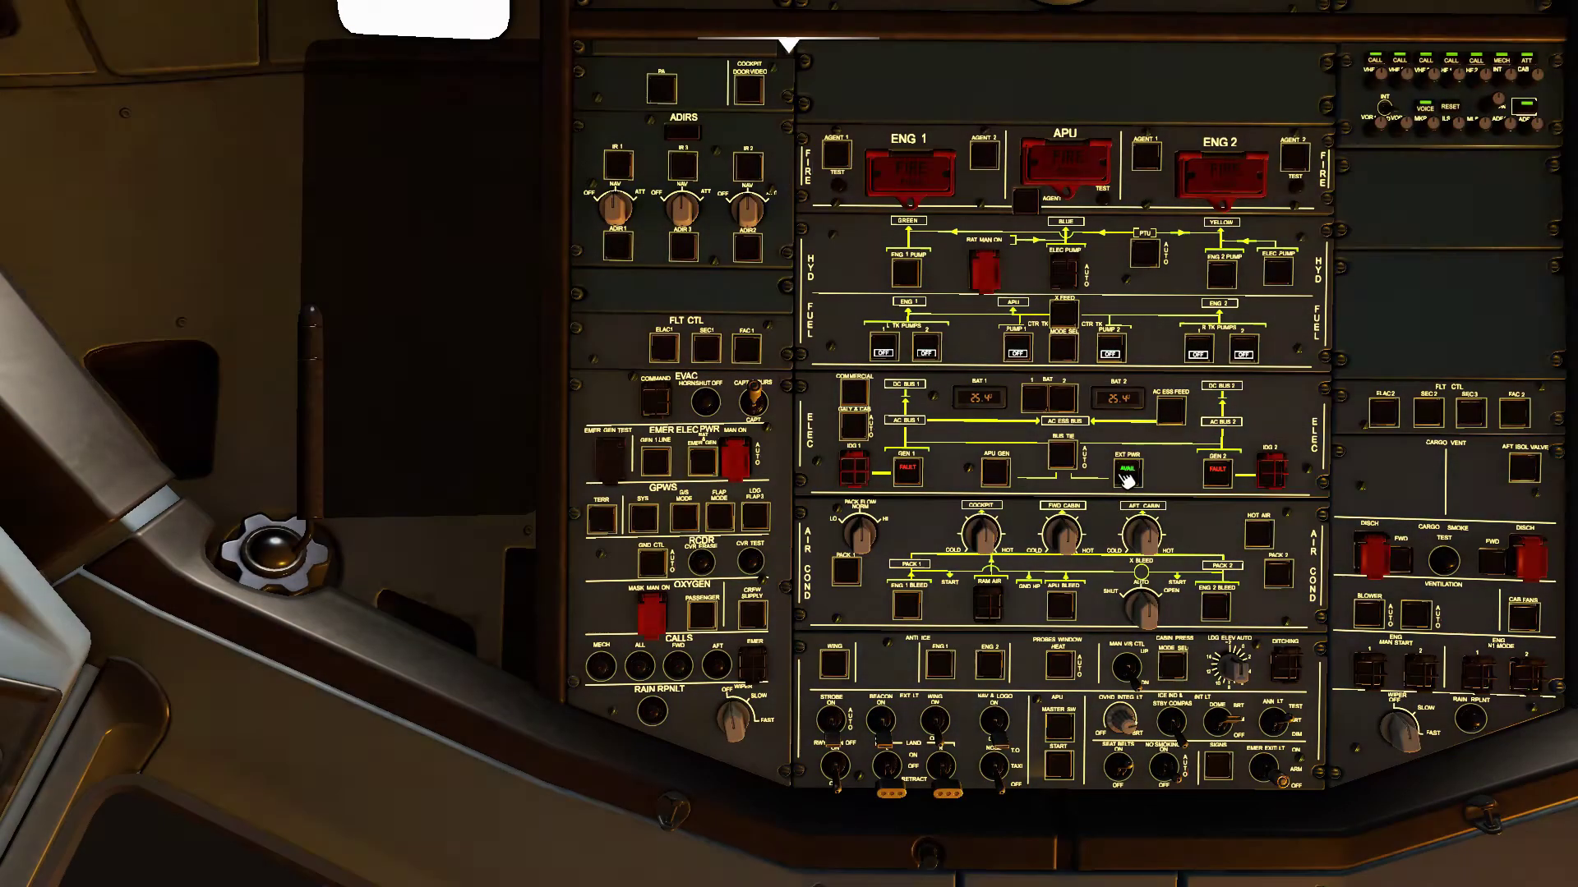
pyautogui.click(1126, 476)
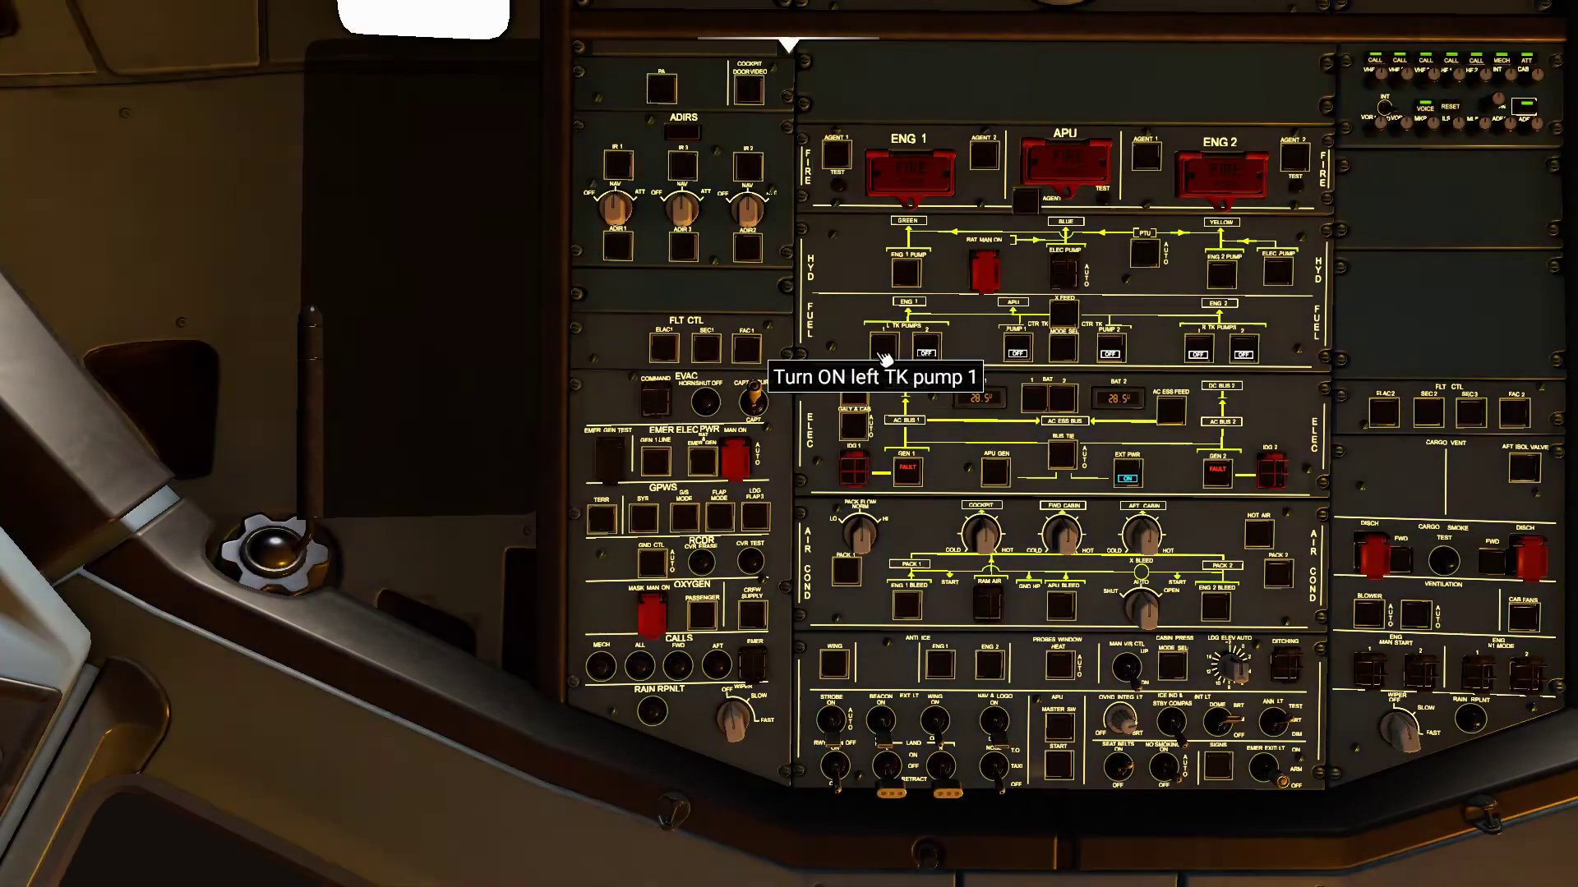
# Step: Switch on all six left, centre and right tank fuel pumps and turn off the strobe lights
pyautogui.click(883, 347)
pyautogui.click(926, 346)
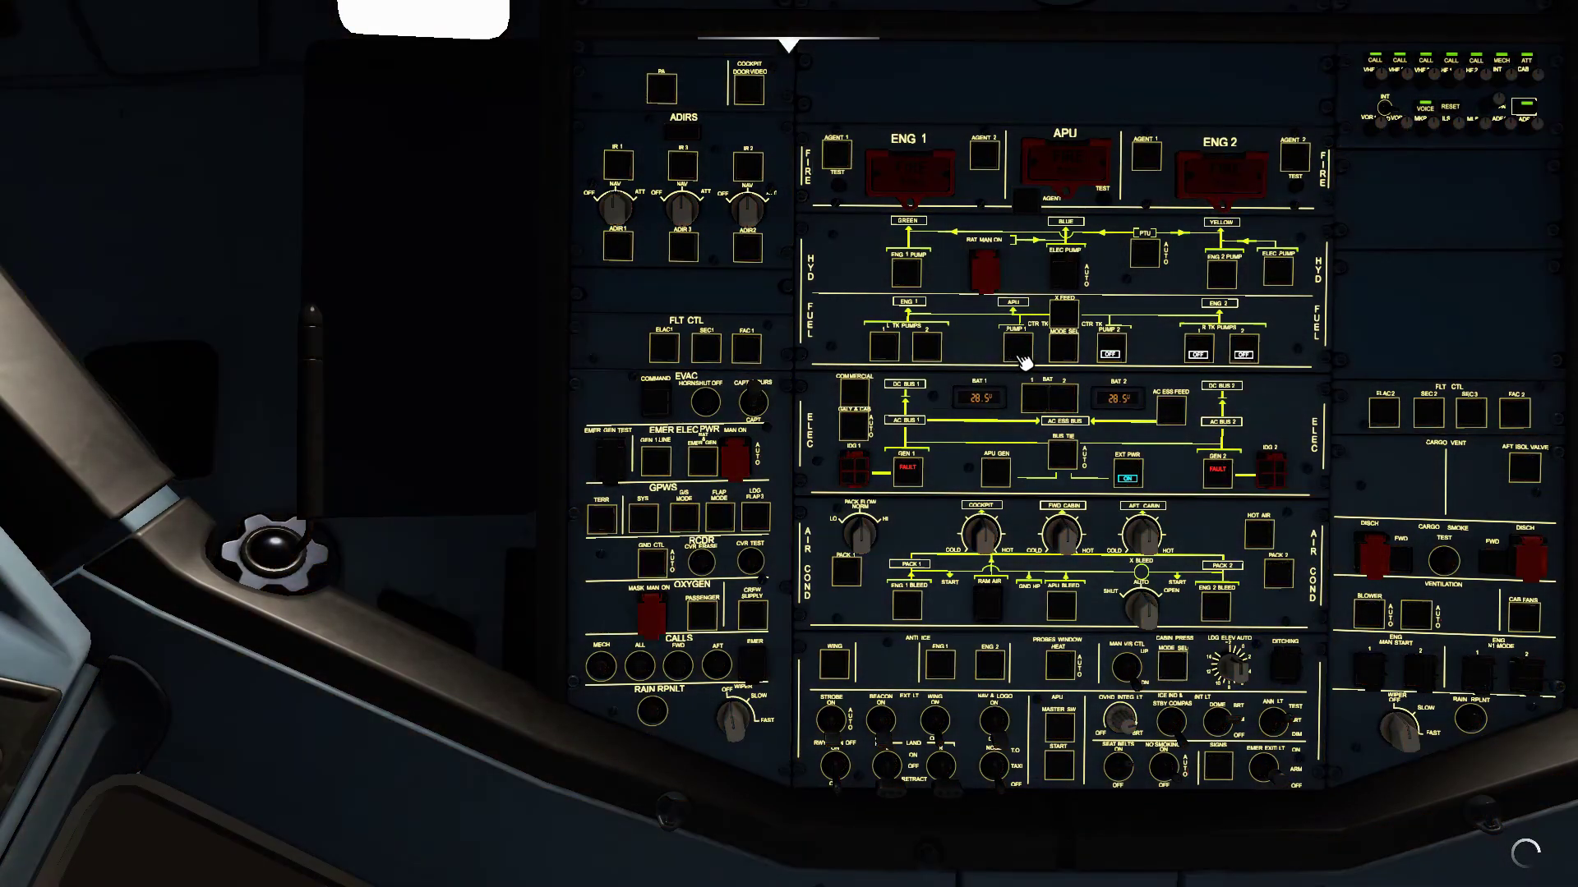
pyautogui.click(1017, 347)
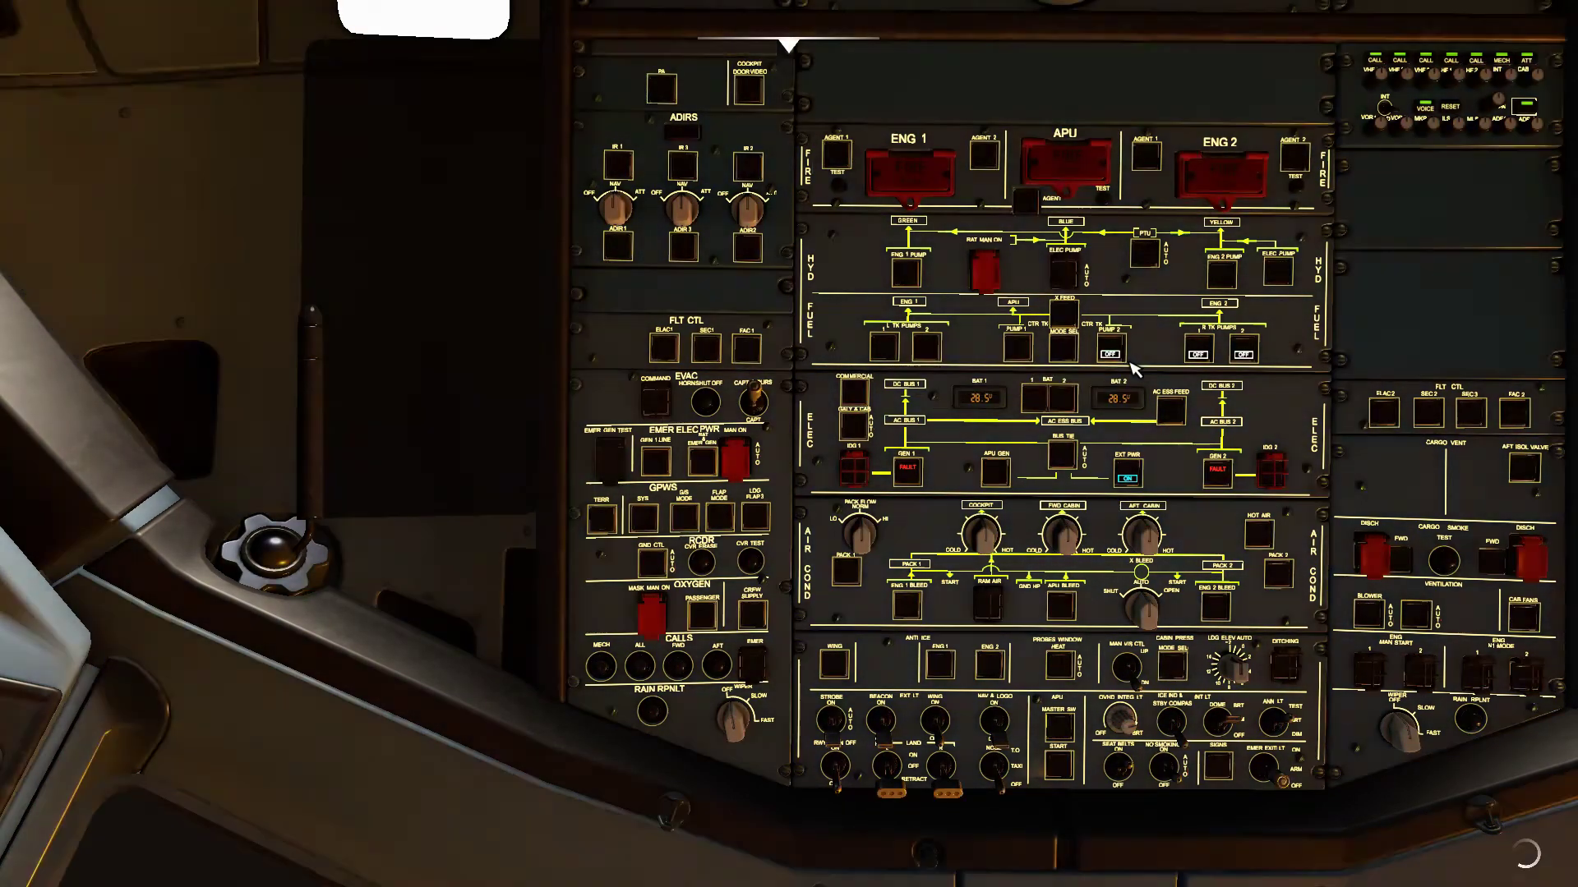
pyautogui.click(1111, 349)
pyautogui.click(1199, 349)
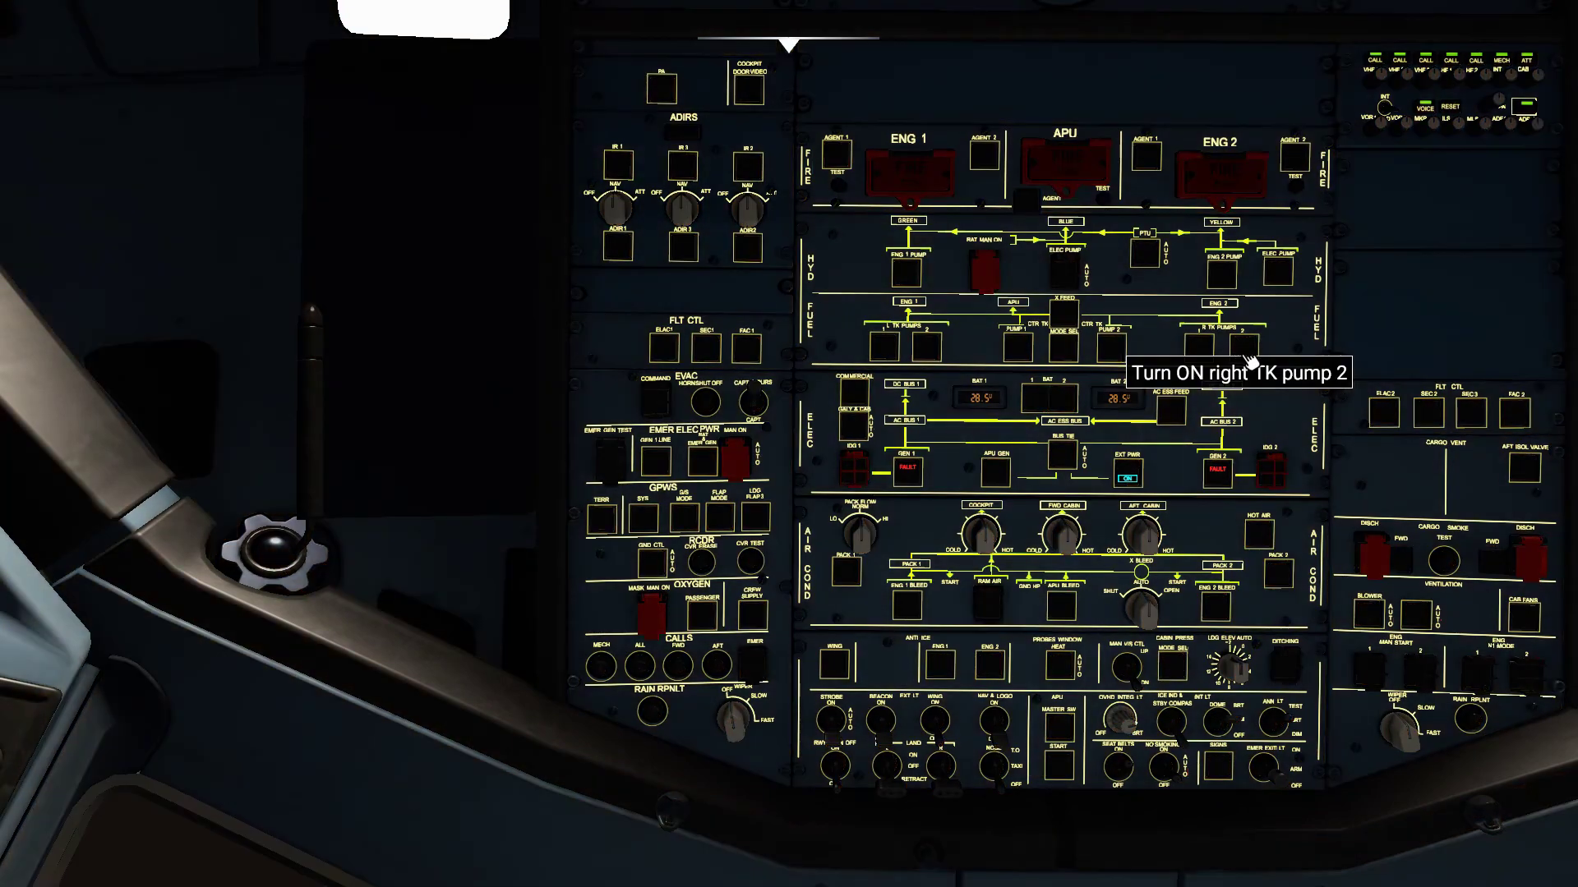
pyautogui.click(1245, 353)
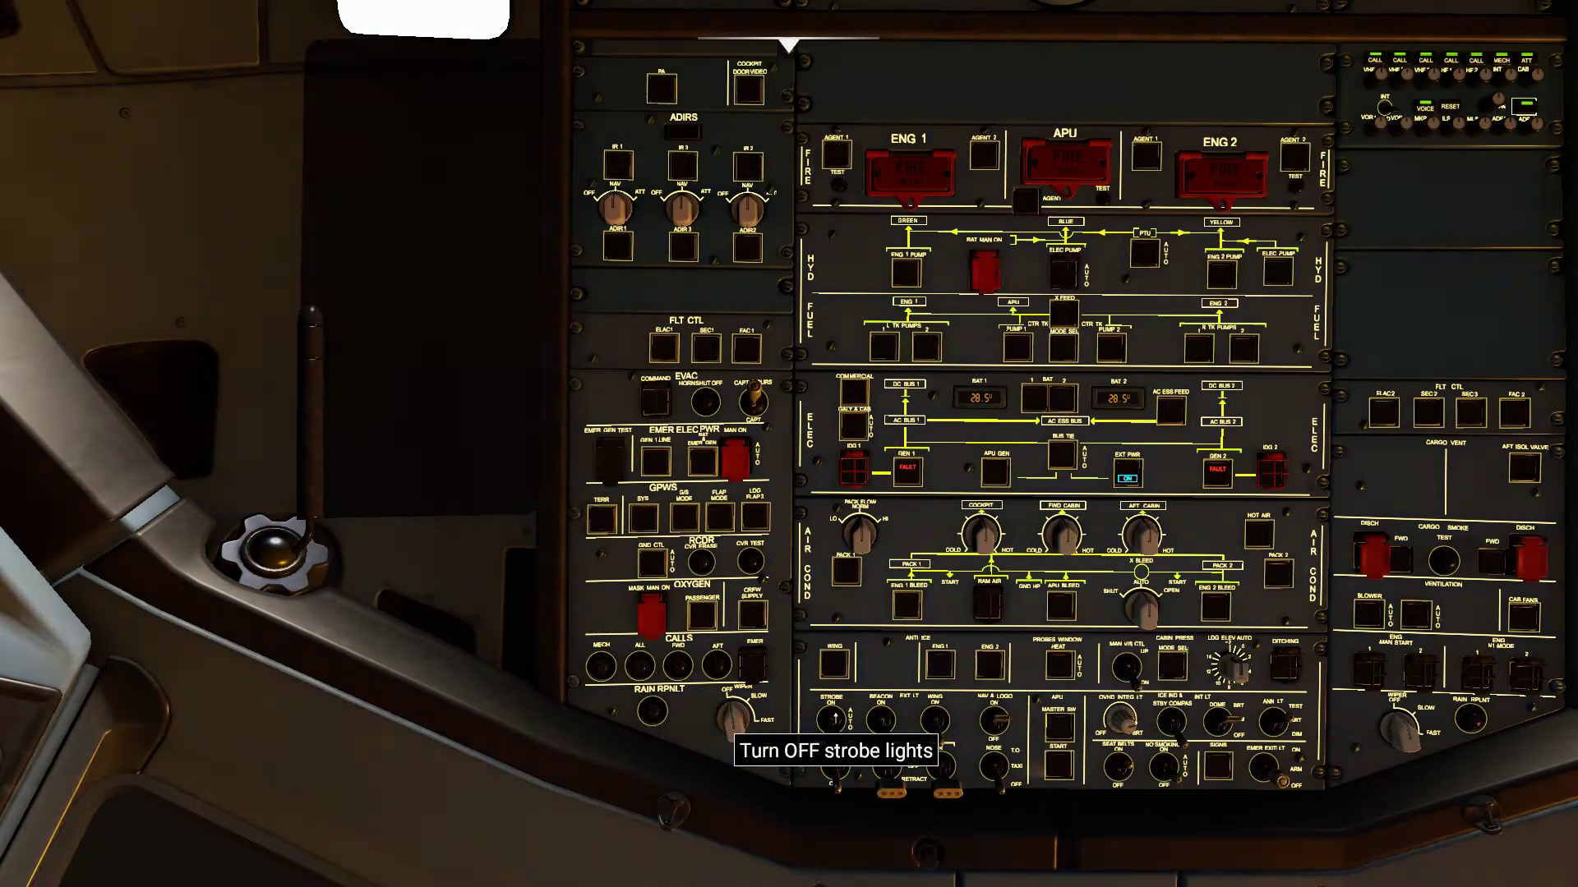
pyautogui.click(833, 720)
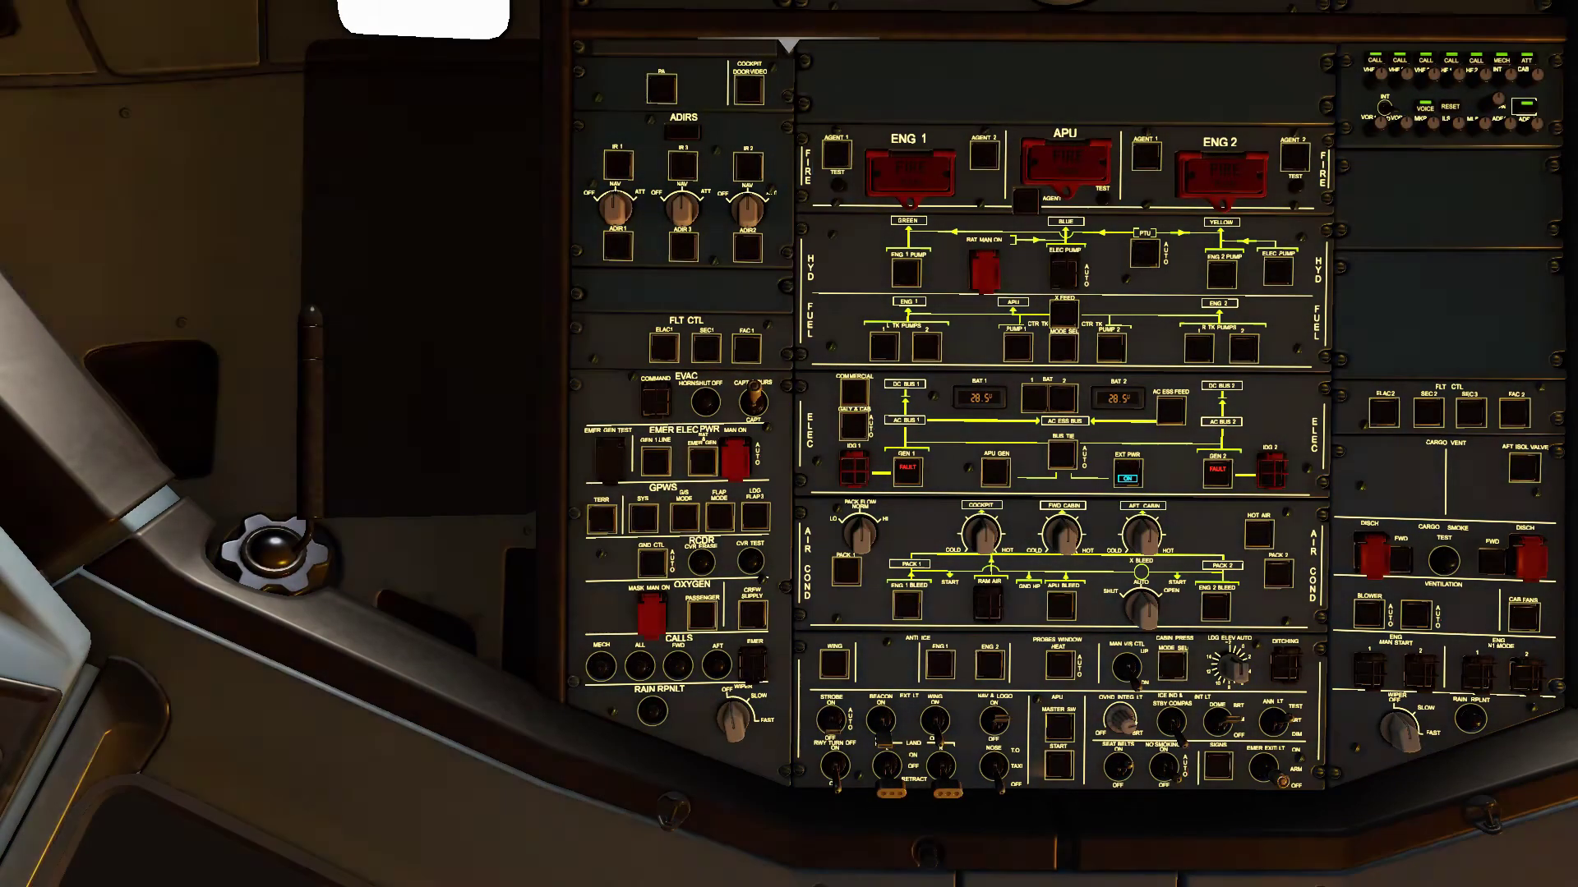
# Step: From the external view, bring back the ATC window and request fuel supply, jetway connection, baggage service and catering from Heathrow Ground
pyautogui.press('End')
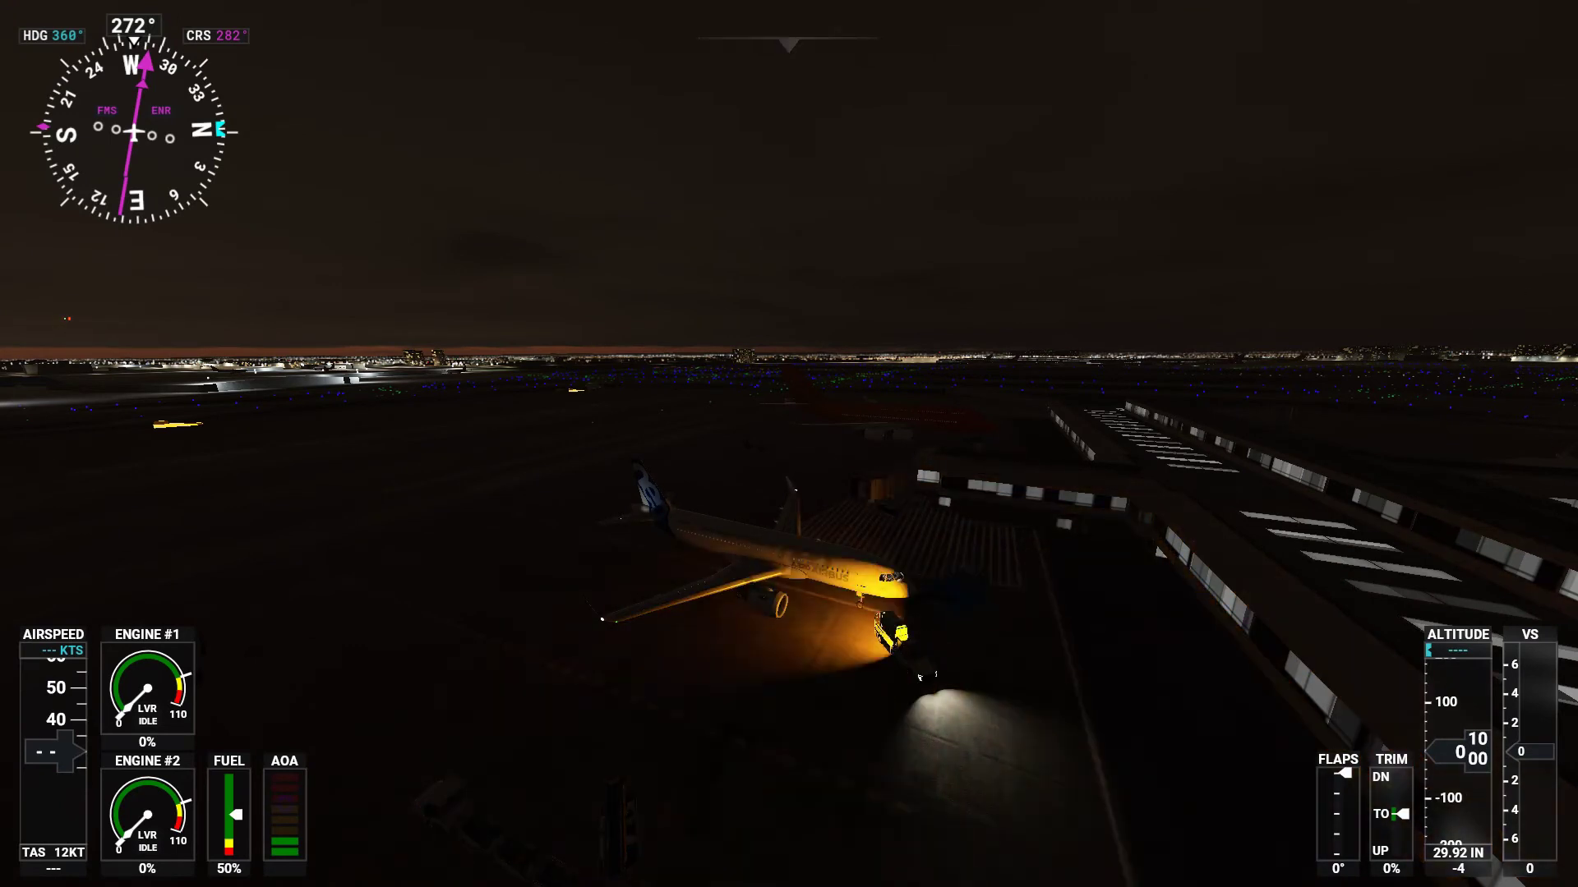
pyautogui.moveTo(1577, 440); pyautogui.dragTo(1086, 367)
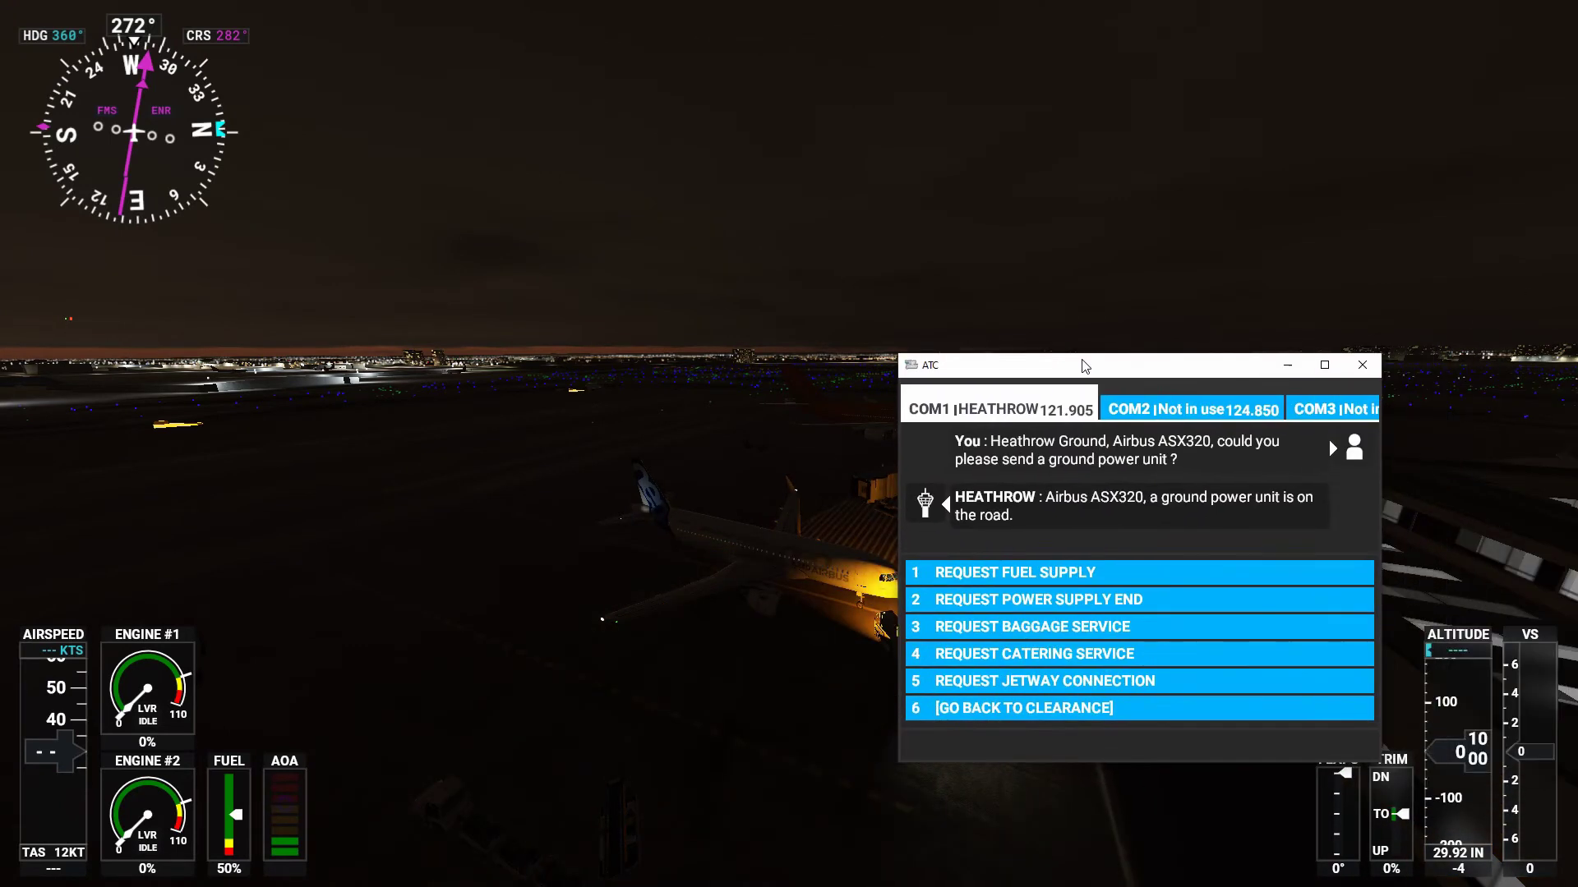
pyautogui.click(1010, 575)
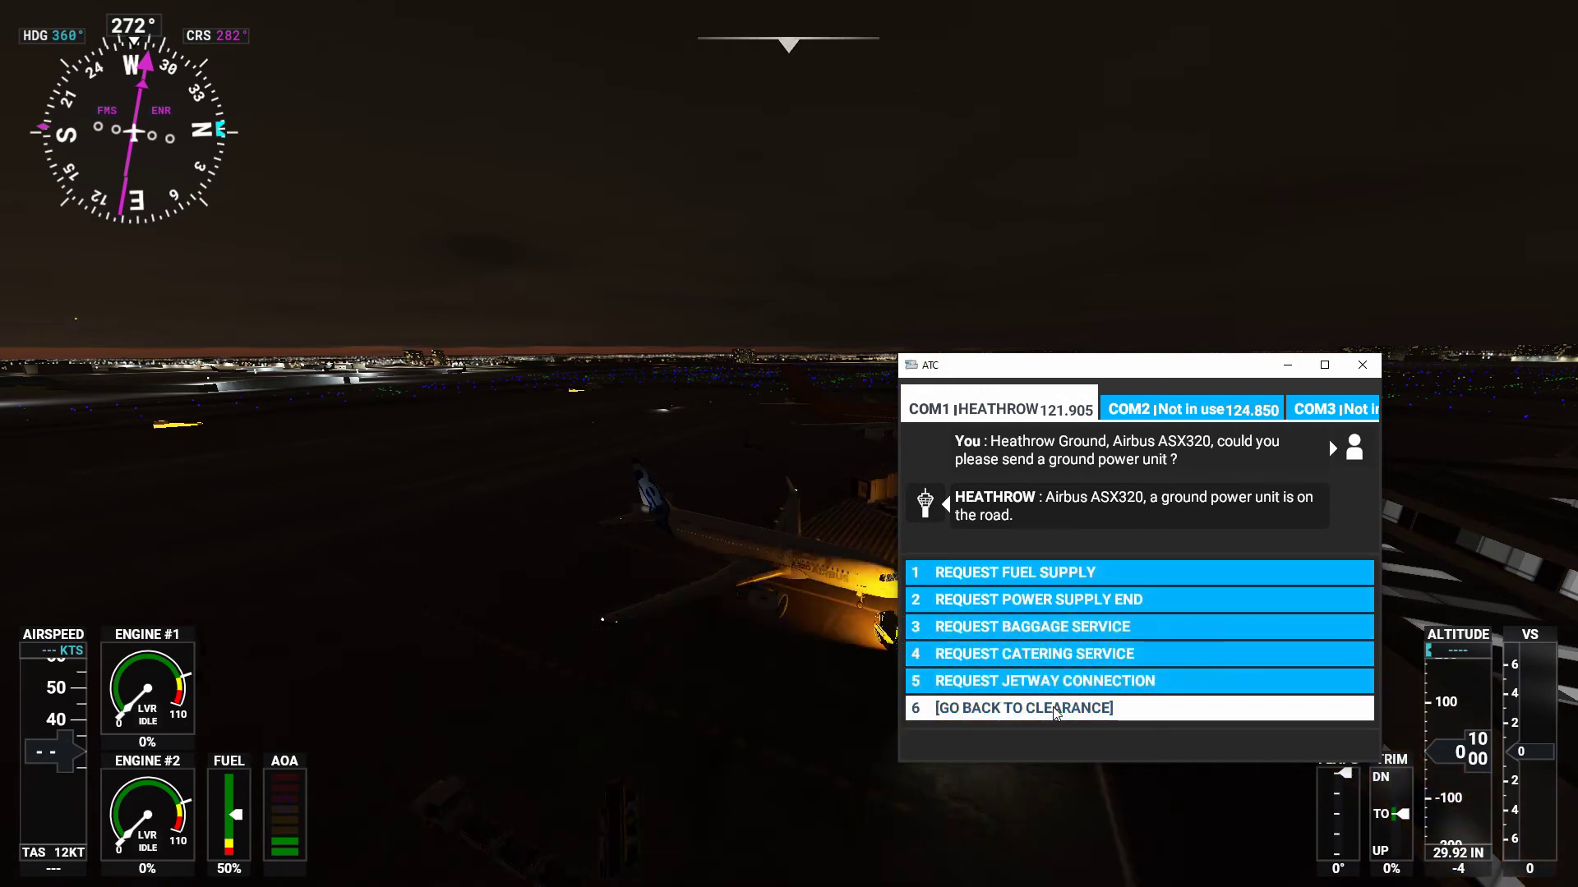
pyautogui.click(1017, 575)
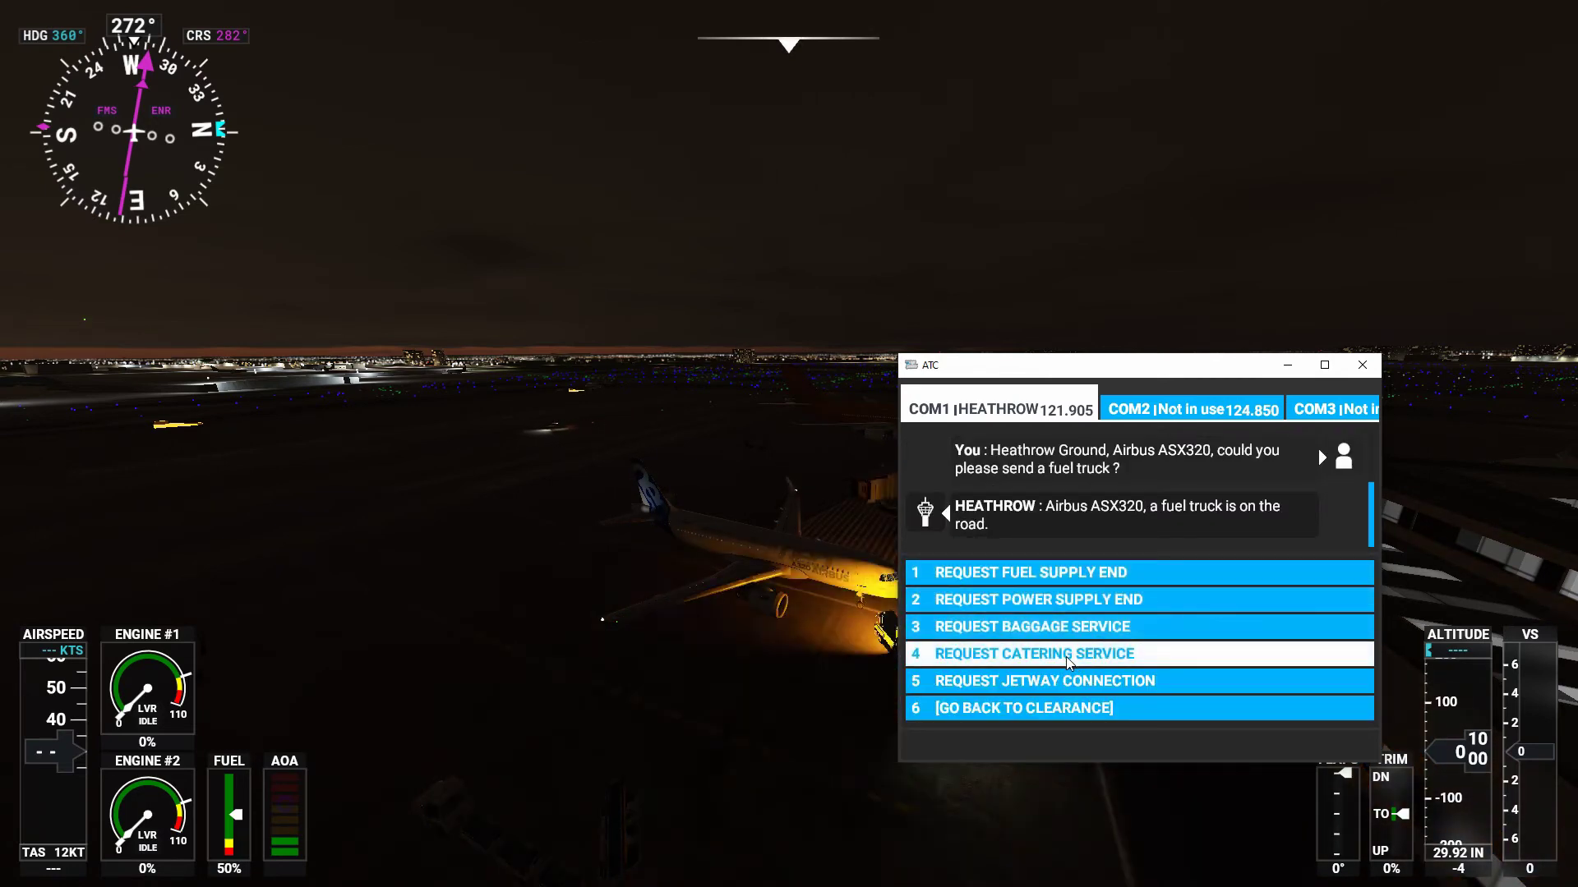
pyautogui.click(1058, 682)
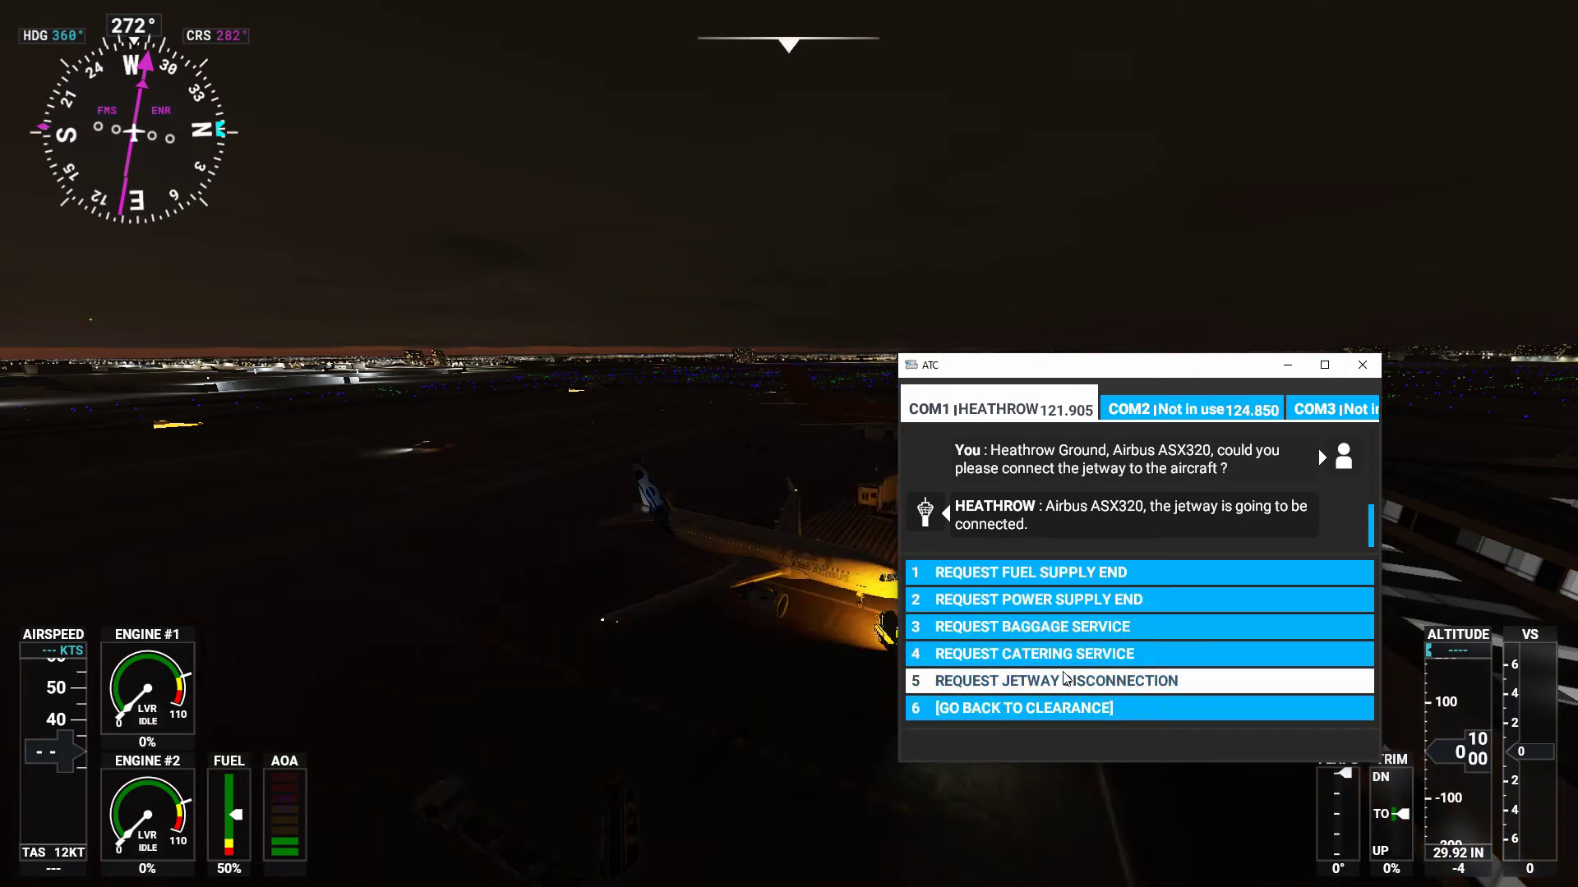
pyautogui.click(1033, 629)
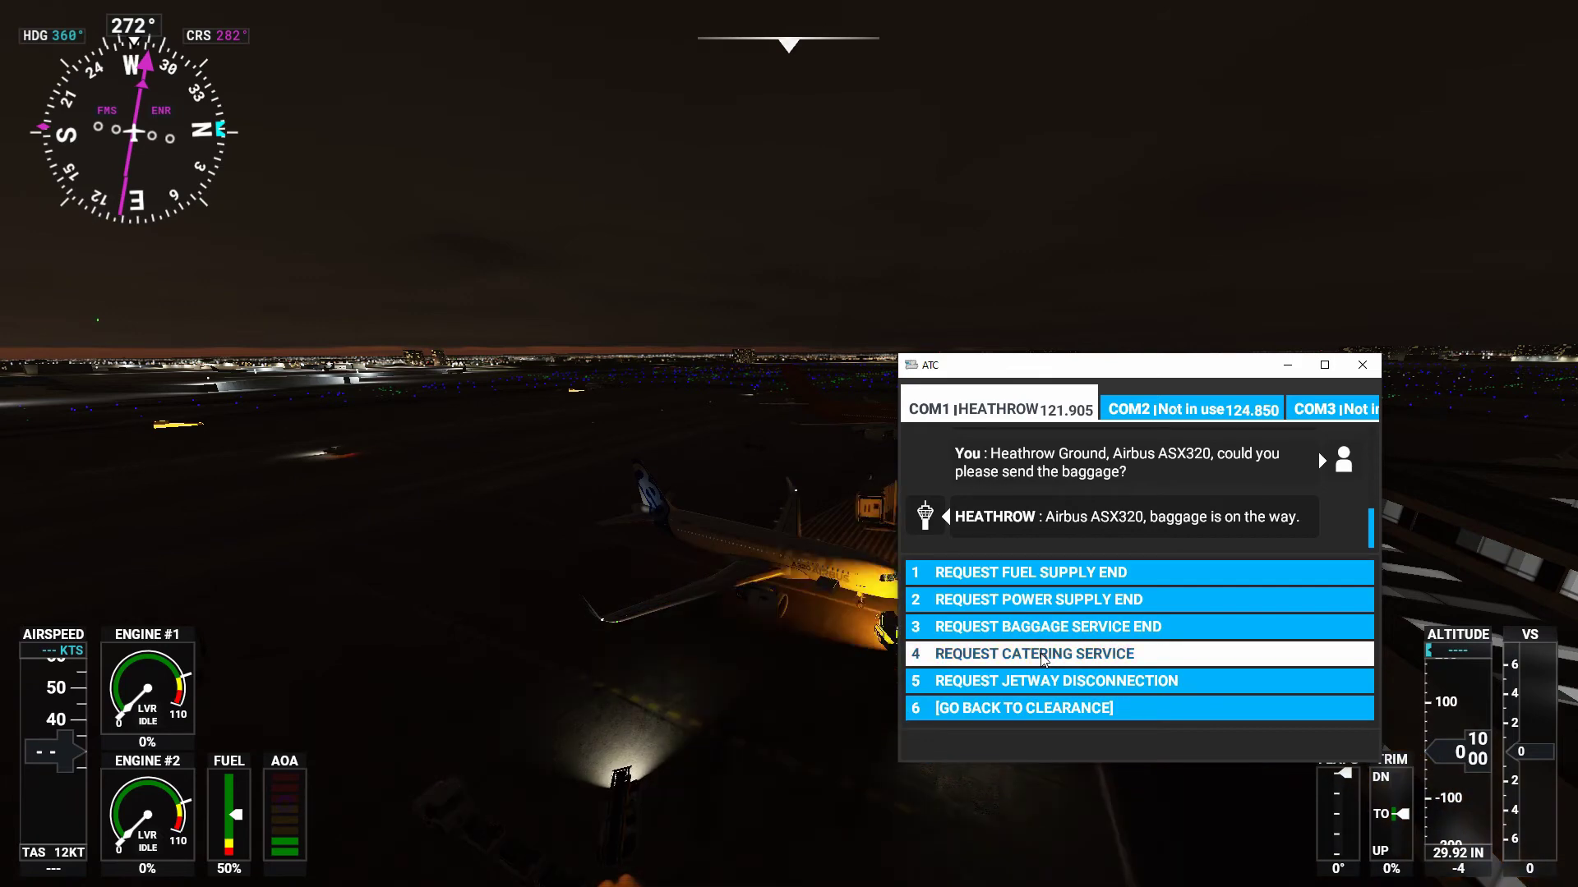
pyautogui.click(1042, 655)
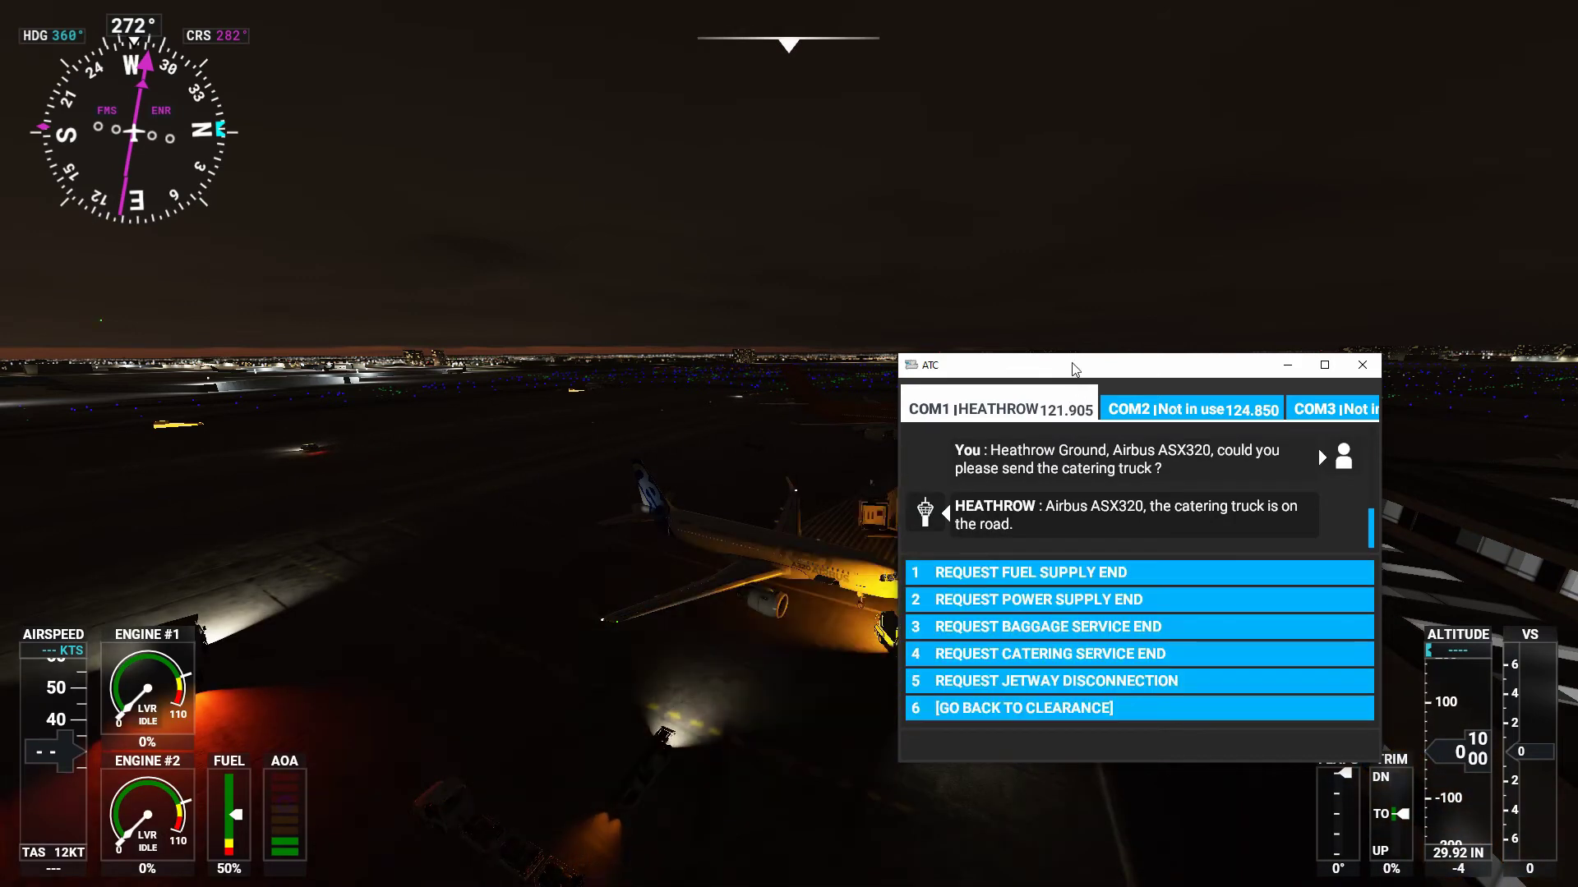
# Step: Move the ATC window off the view, return to the pilot's cockpit view and cancel the master warning
pyautogui.moveTo(1071, 369); pyautogui.dragTo(1577, 419)
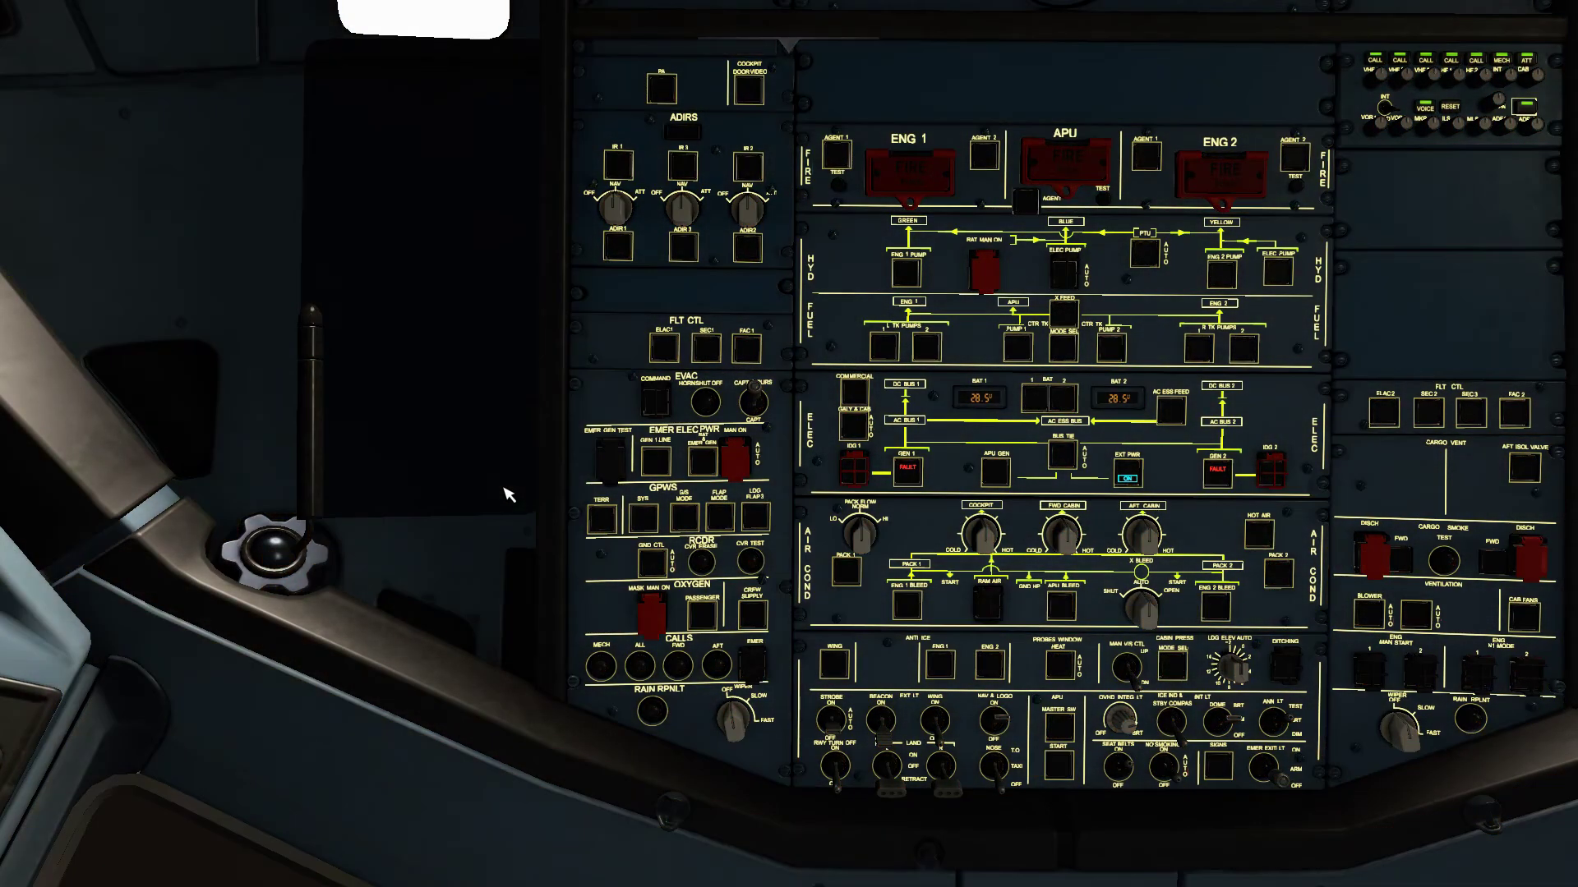
pyautogui.hotkey('ctrl', 'space')
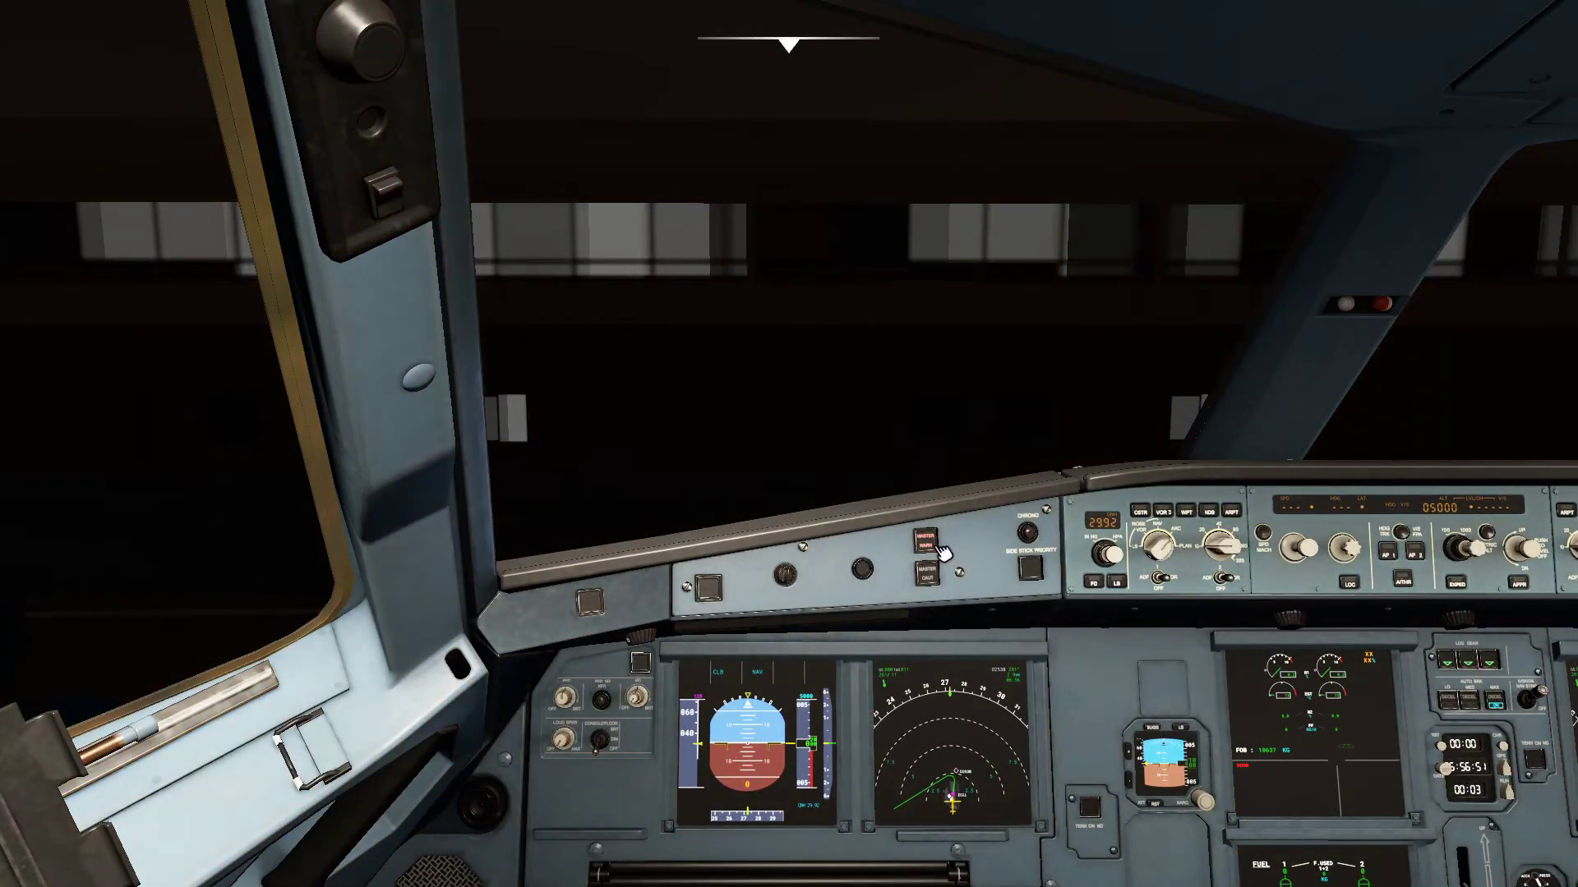
pyautogui.click(941, 552)
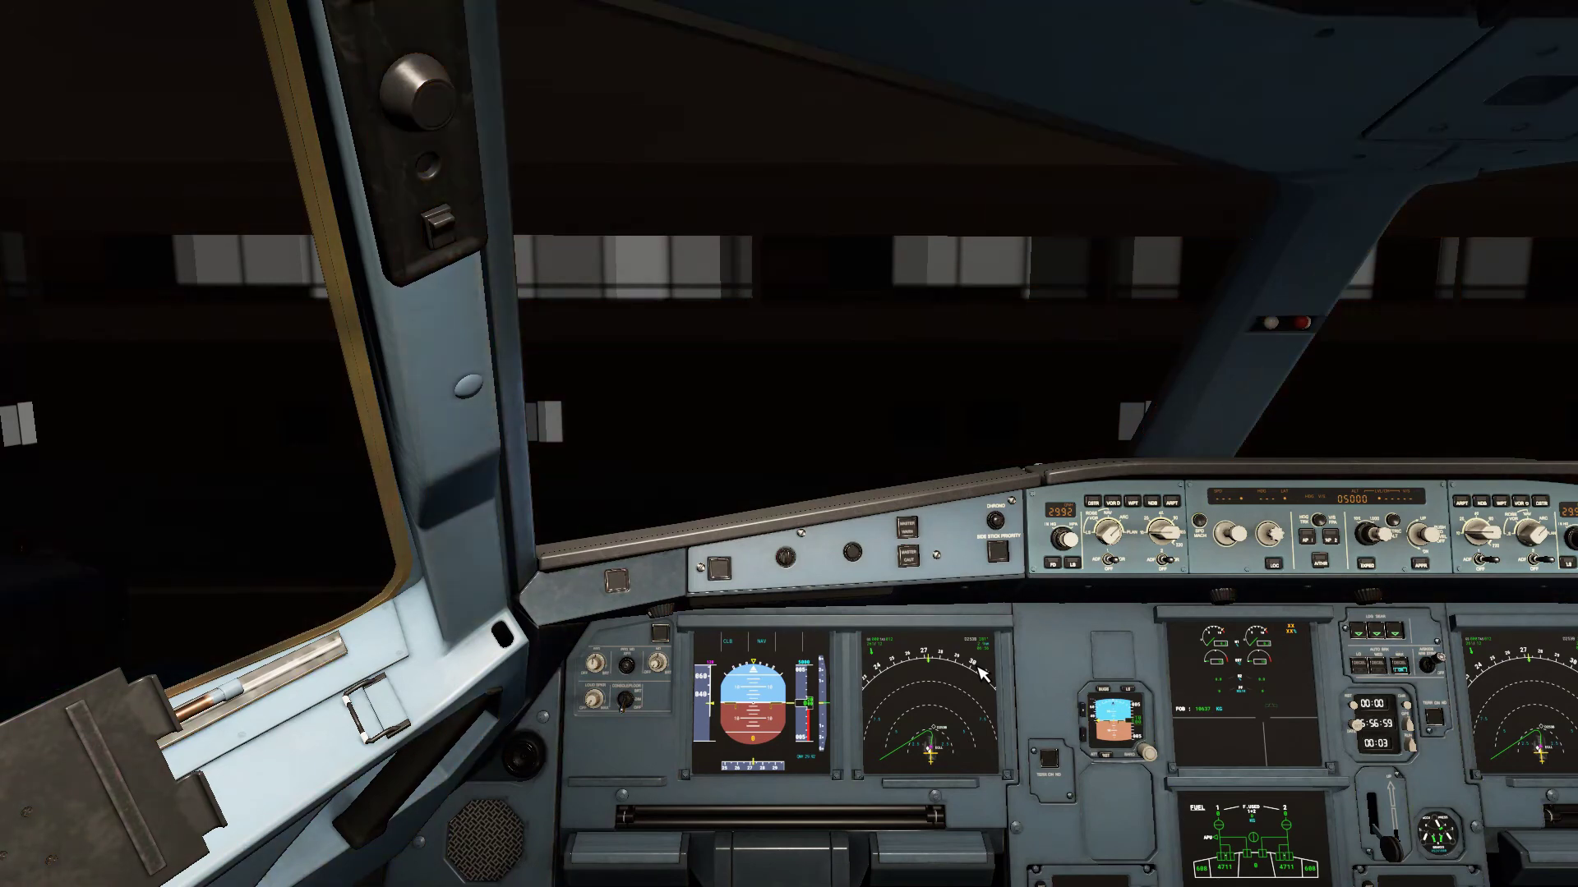
# Step: On the MCDU, review the INIT, weight and fuel, takeoff performance and flight plan pages, and close the Fuel window
pyautogui.hotkey('ctrl', '2')
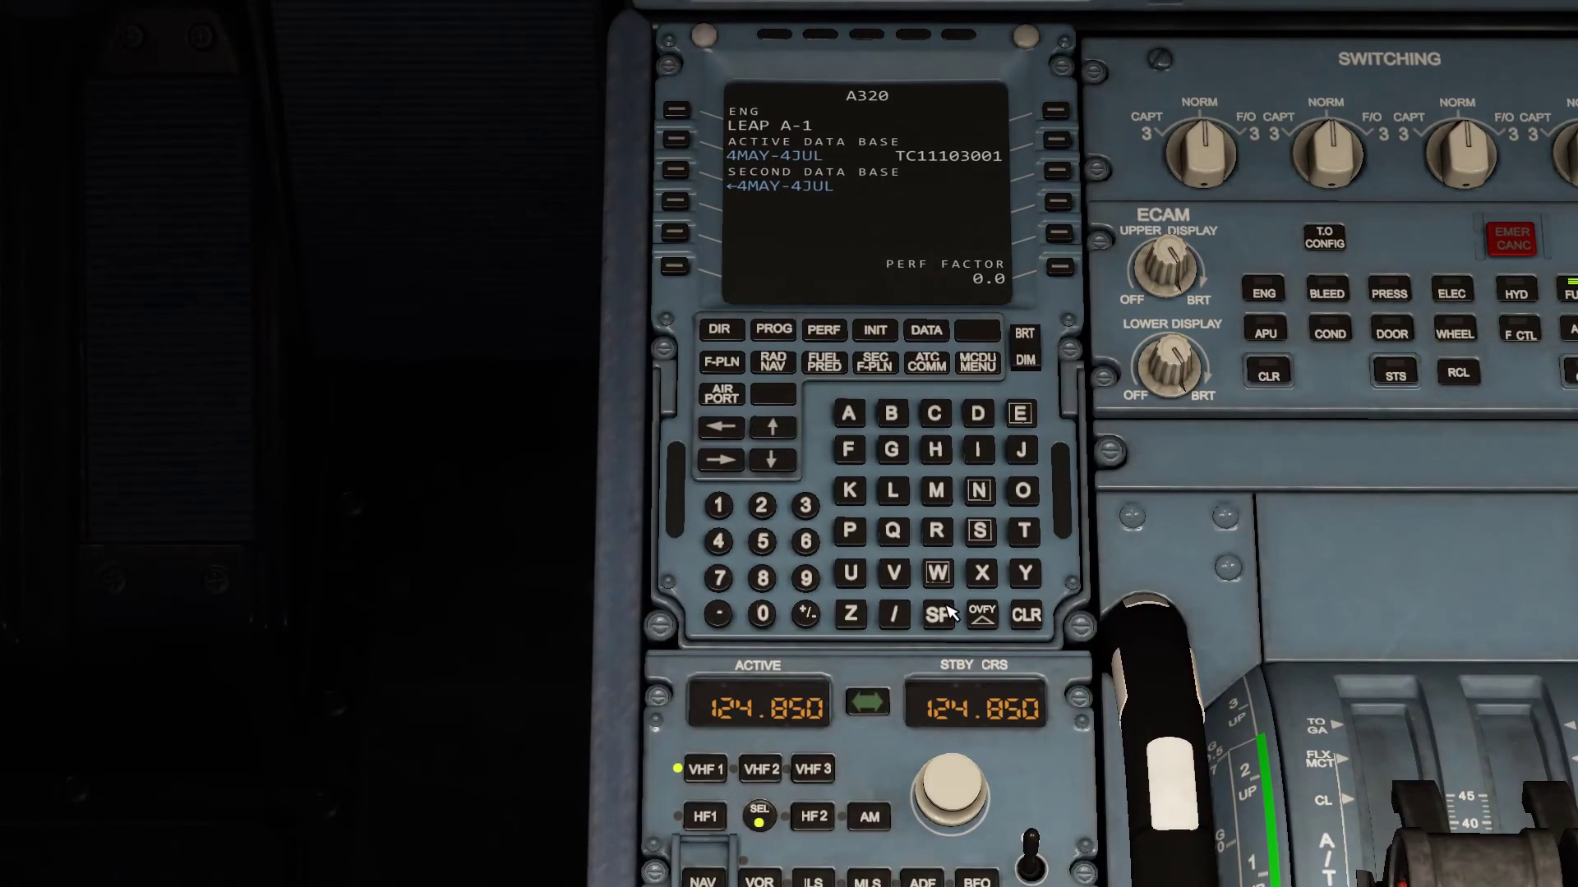
pyautogui.click(876, 337)
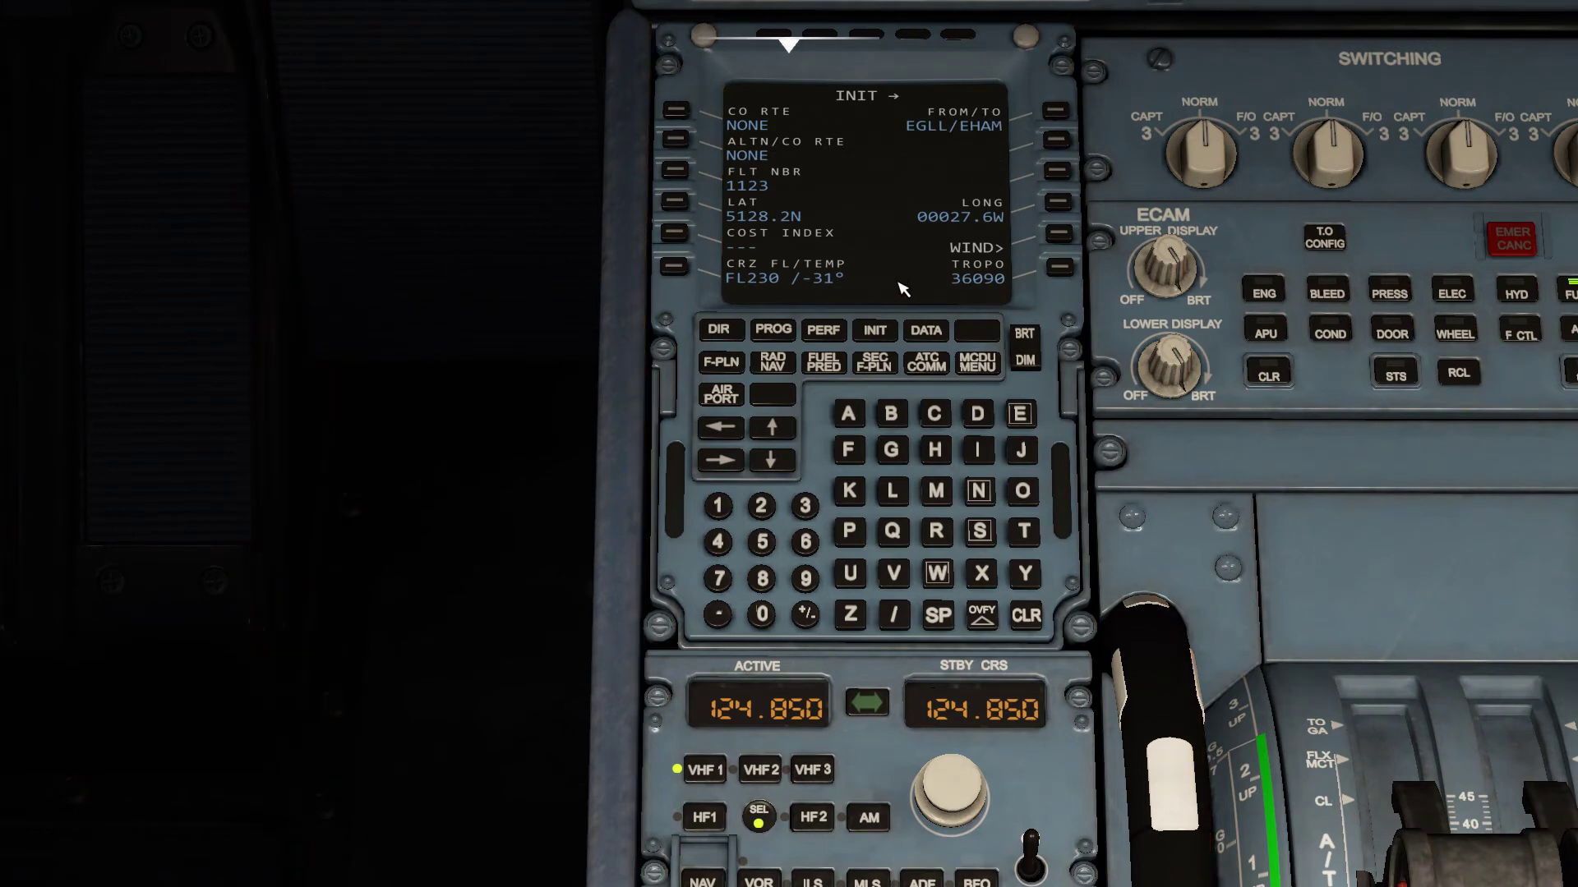
pyautogui.click(762, 508)
pyautogui.click(720, 473)
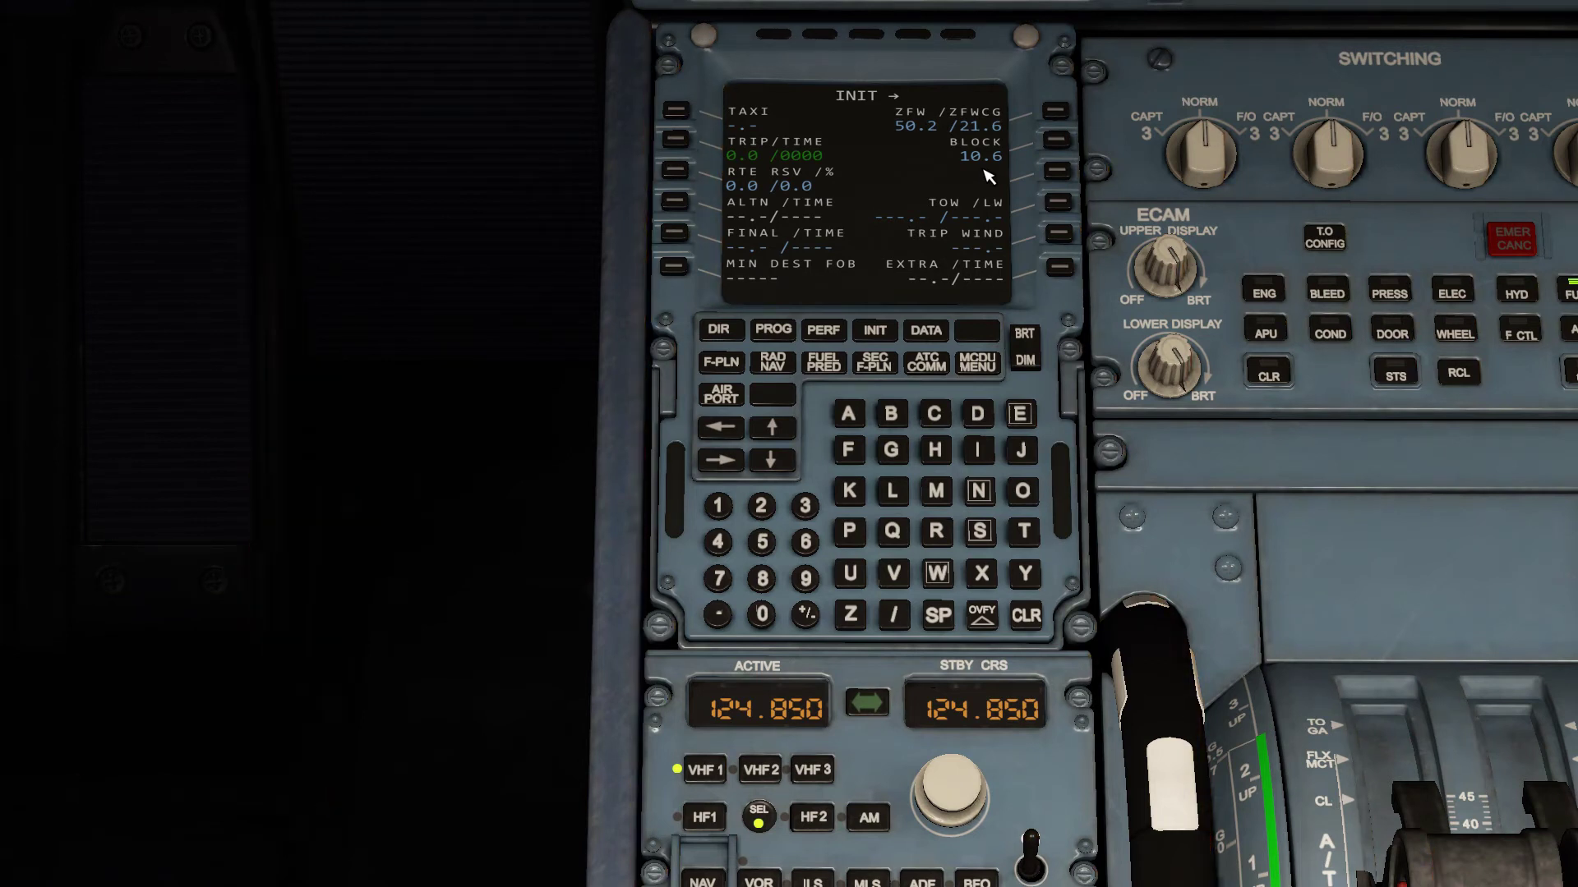
pyautogui.click(822, 333)
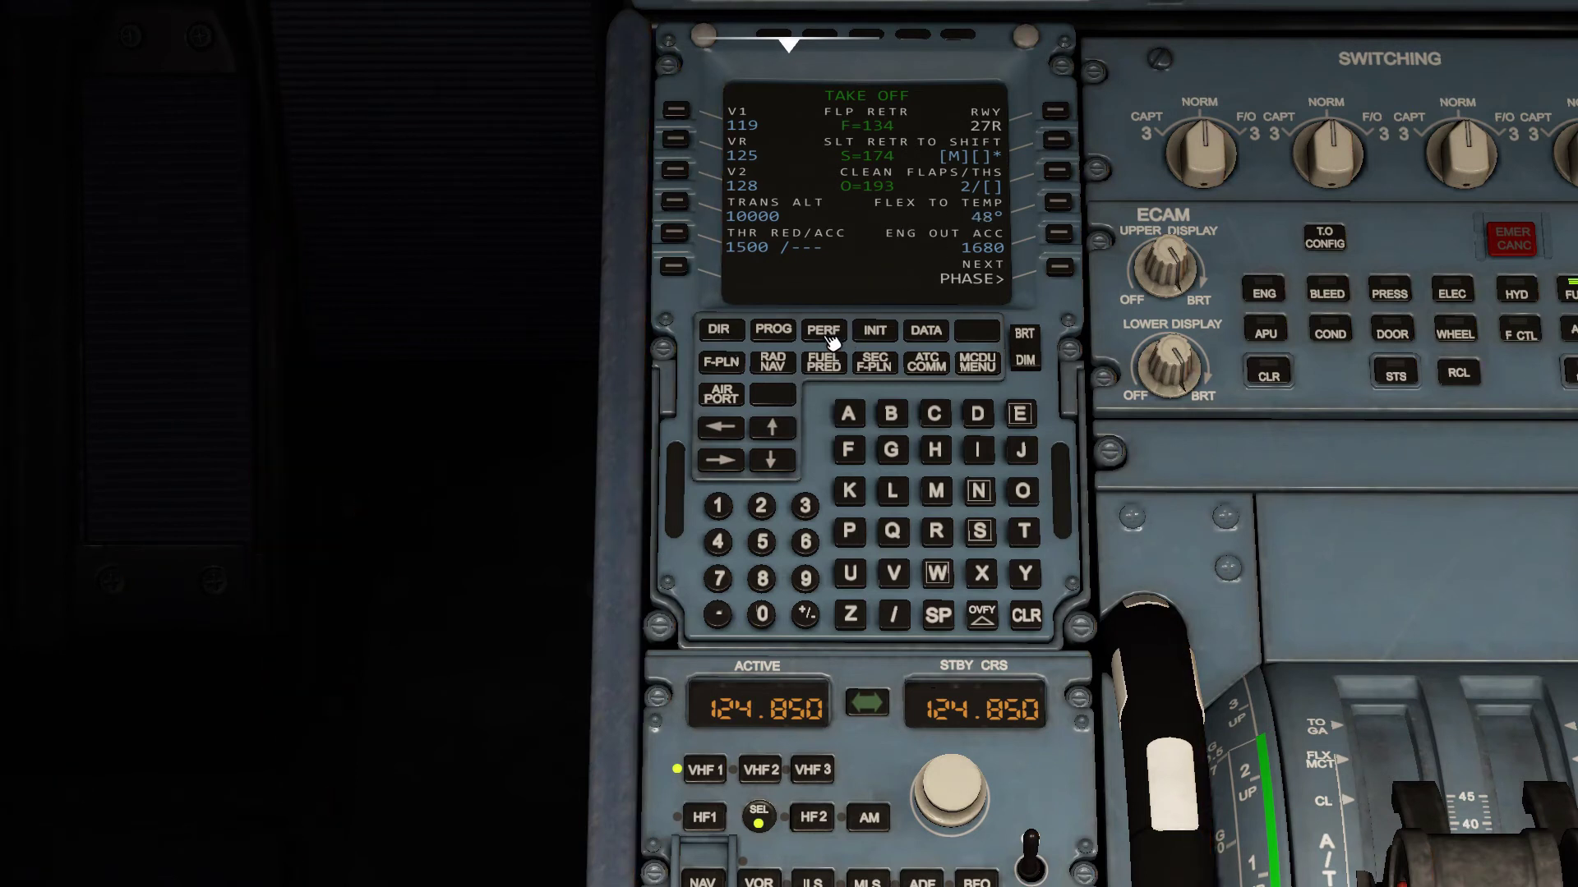
pyautogui.click(722, 364)
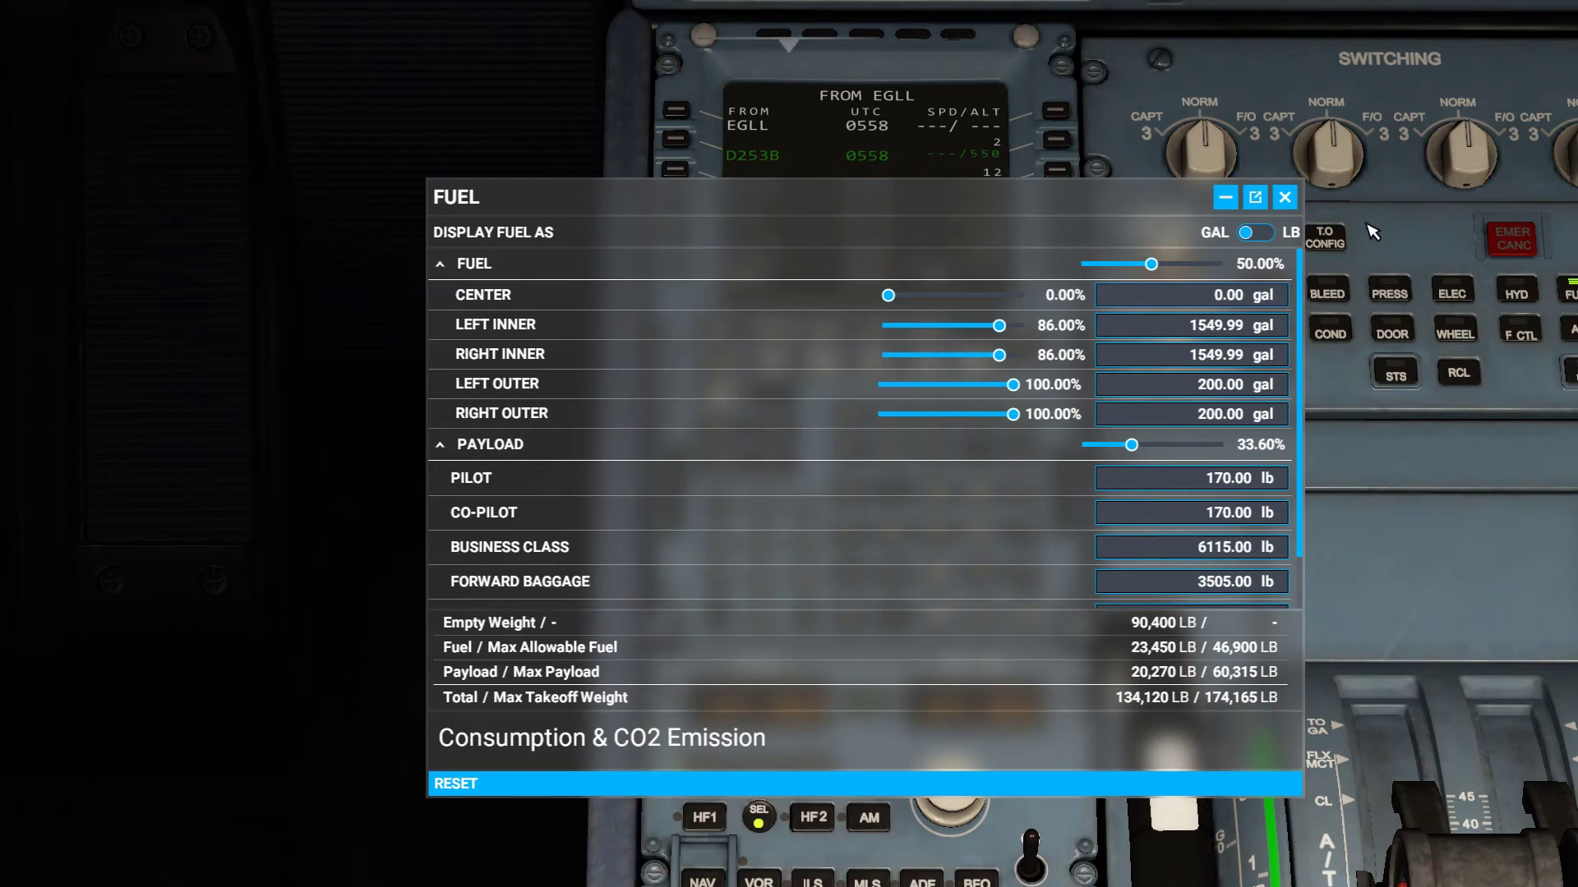
pyautogui.click(1284, 198)
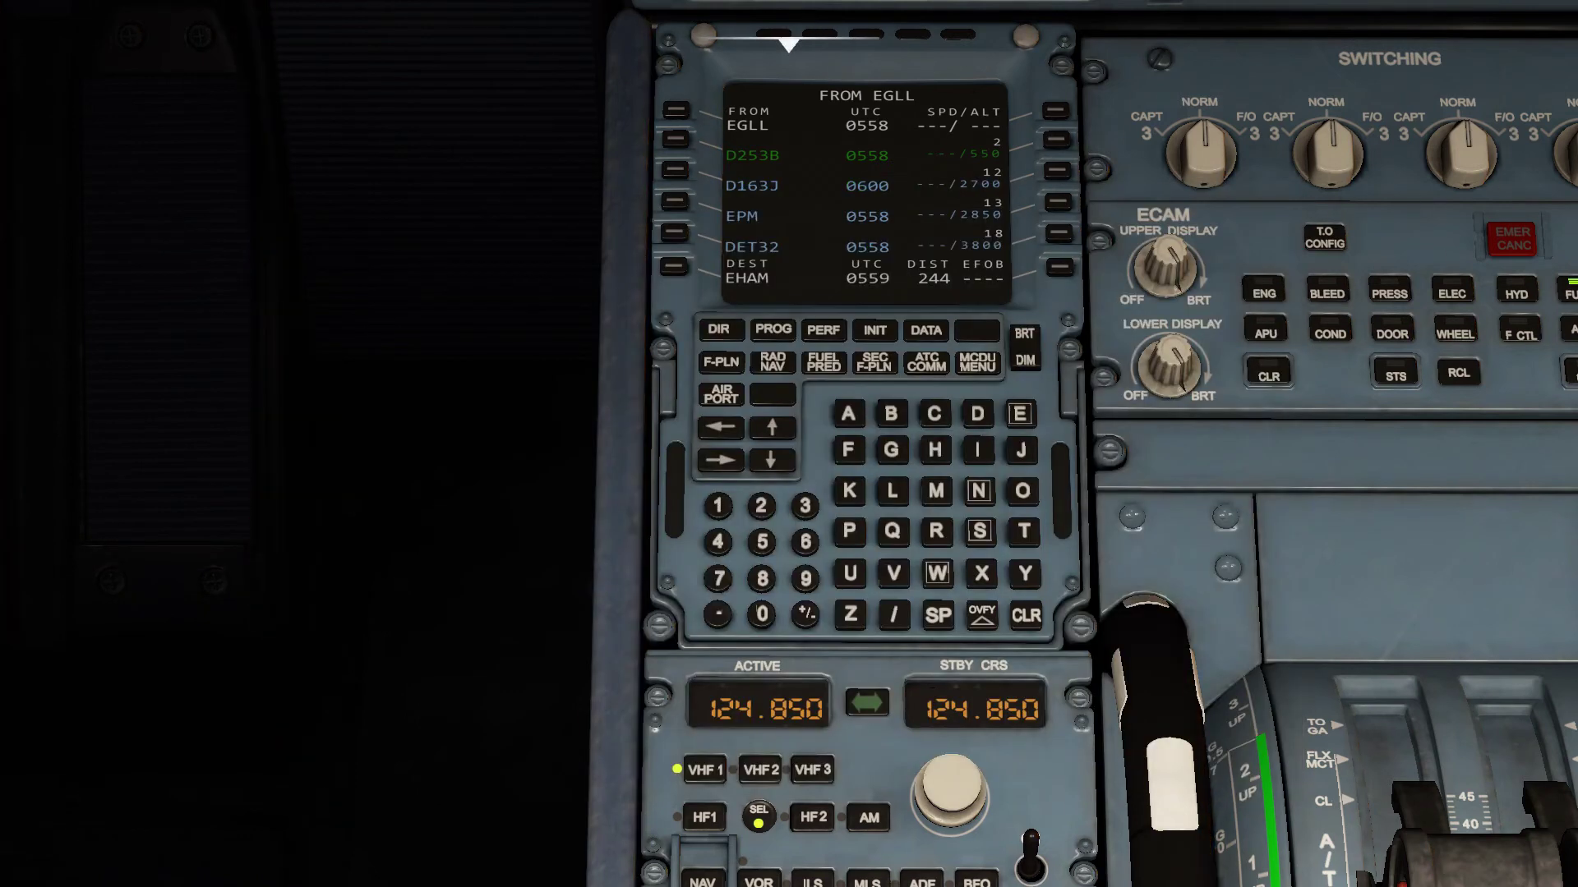
# Step: Go to the external view for a closer look at the aircraft, then start FSUIPC7.exe and allow it unlimited access
pyautogui.press('End')
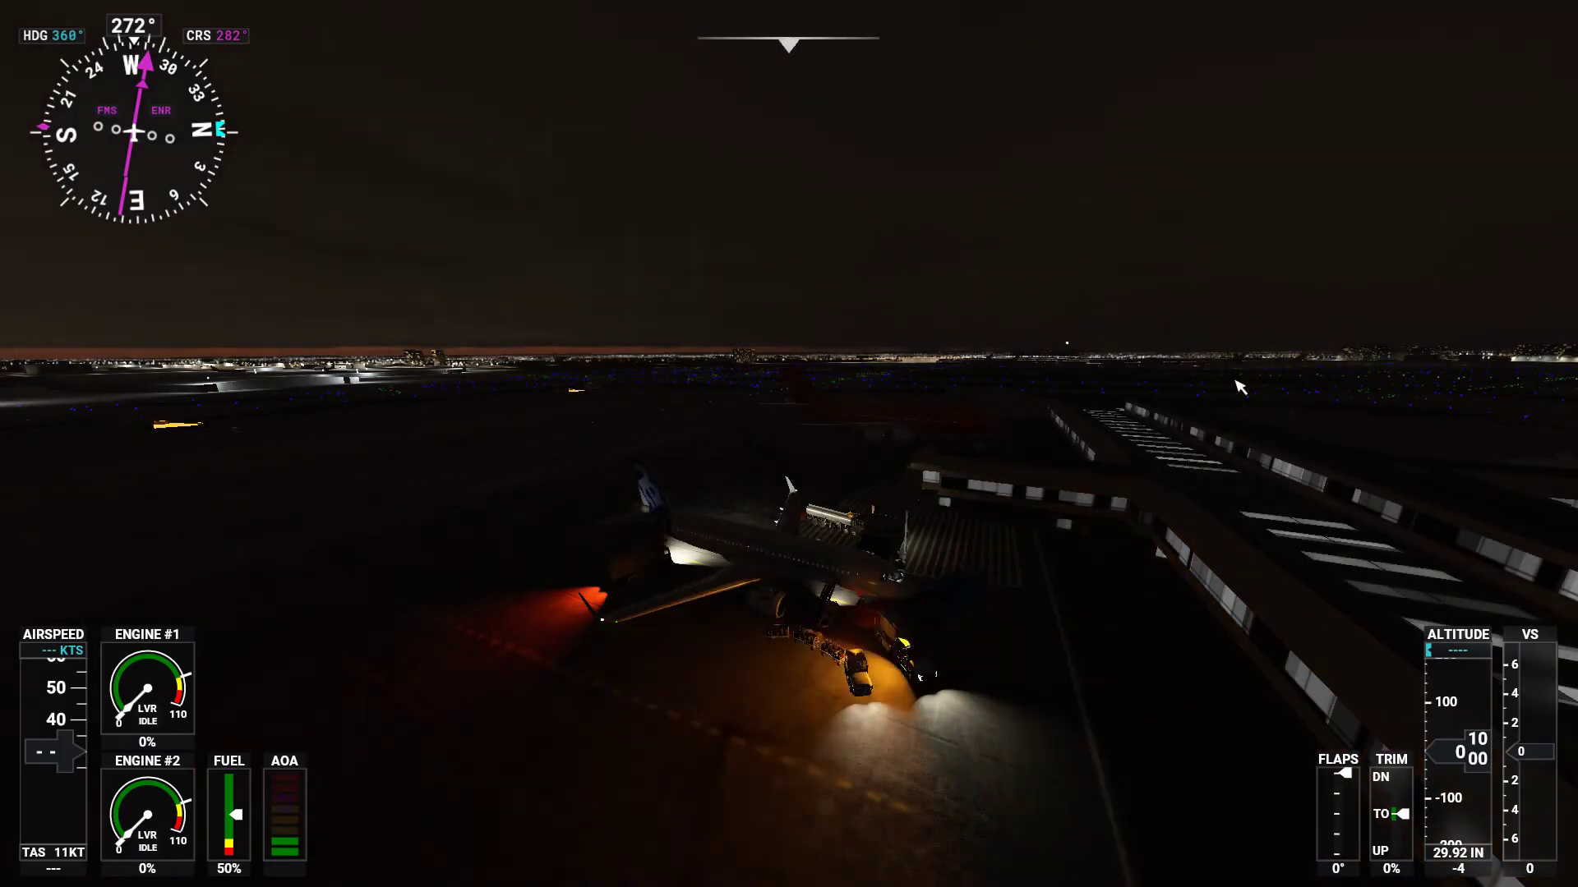
pyautogui.scroll(5, 886, 547)
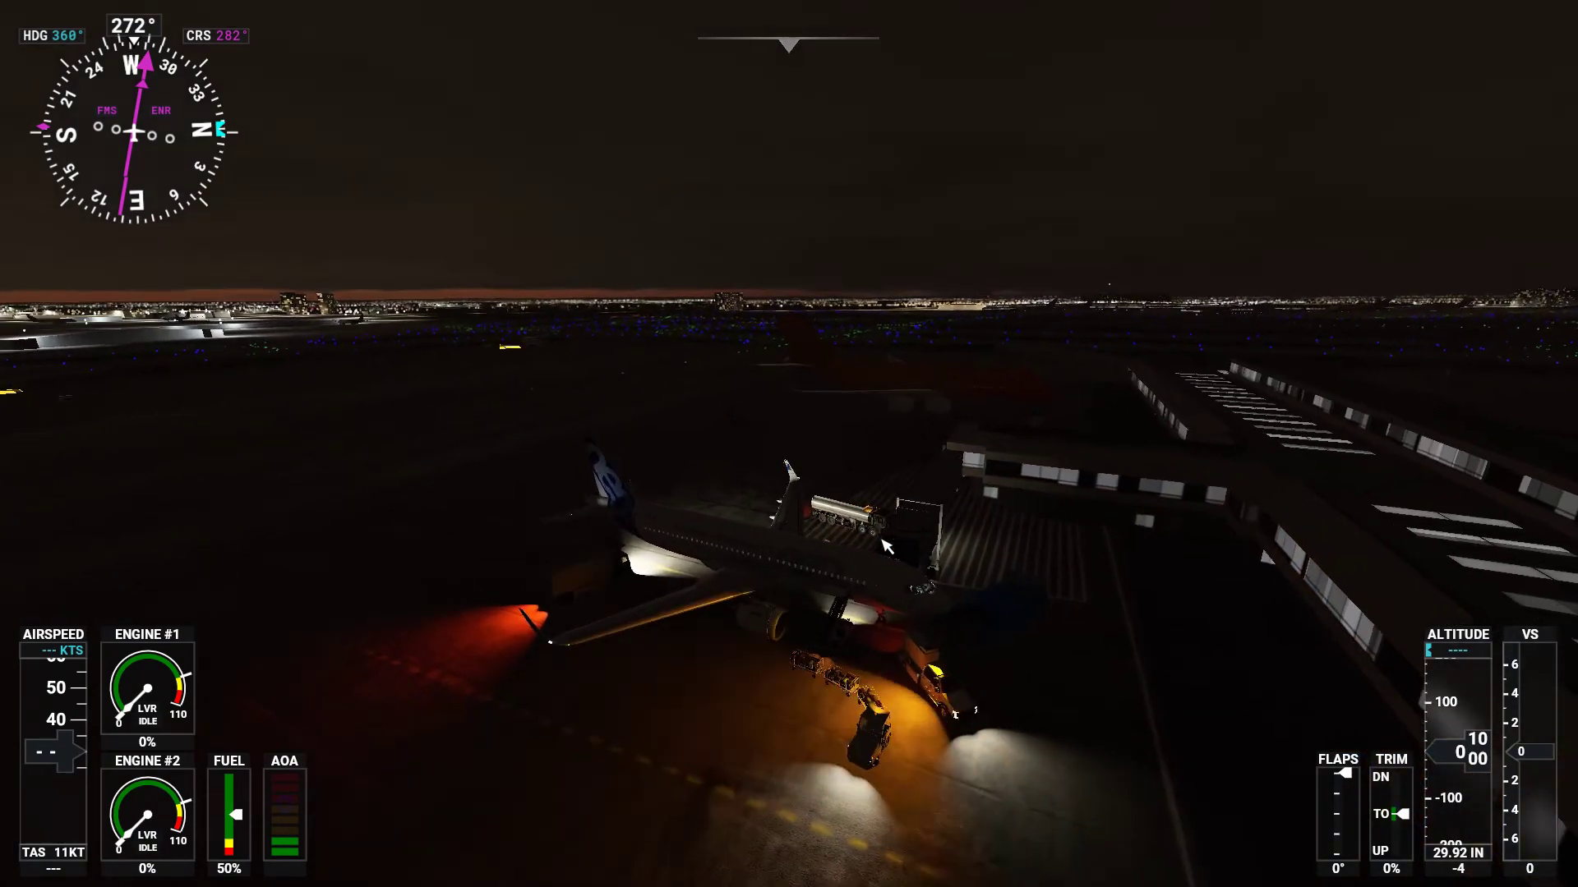
pyautogui.scroll(5, 886, 547)
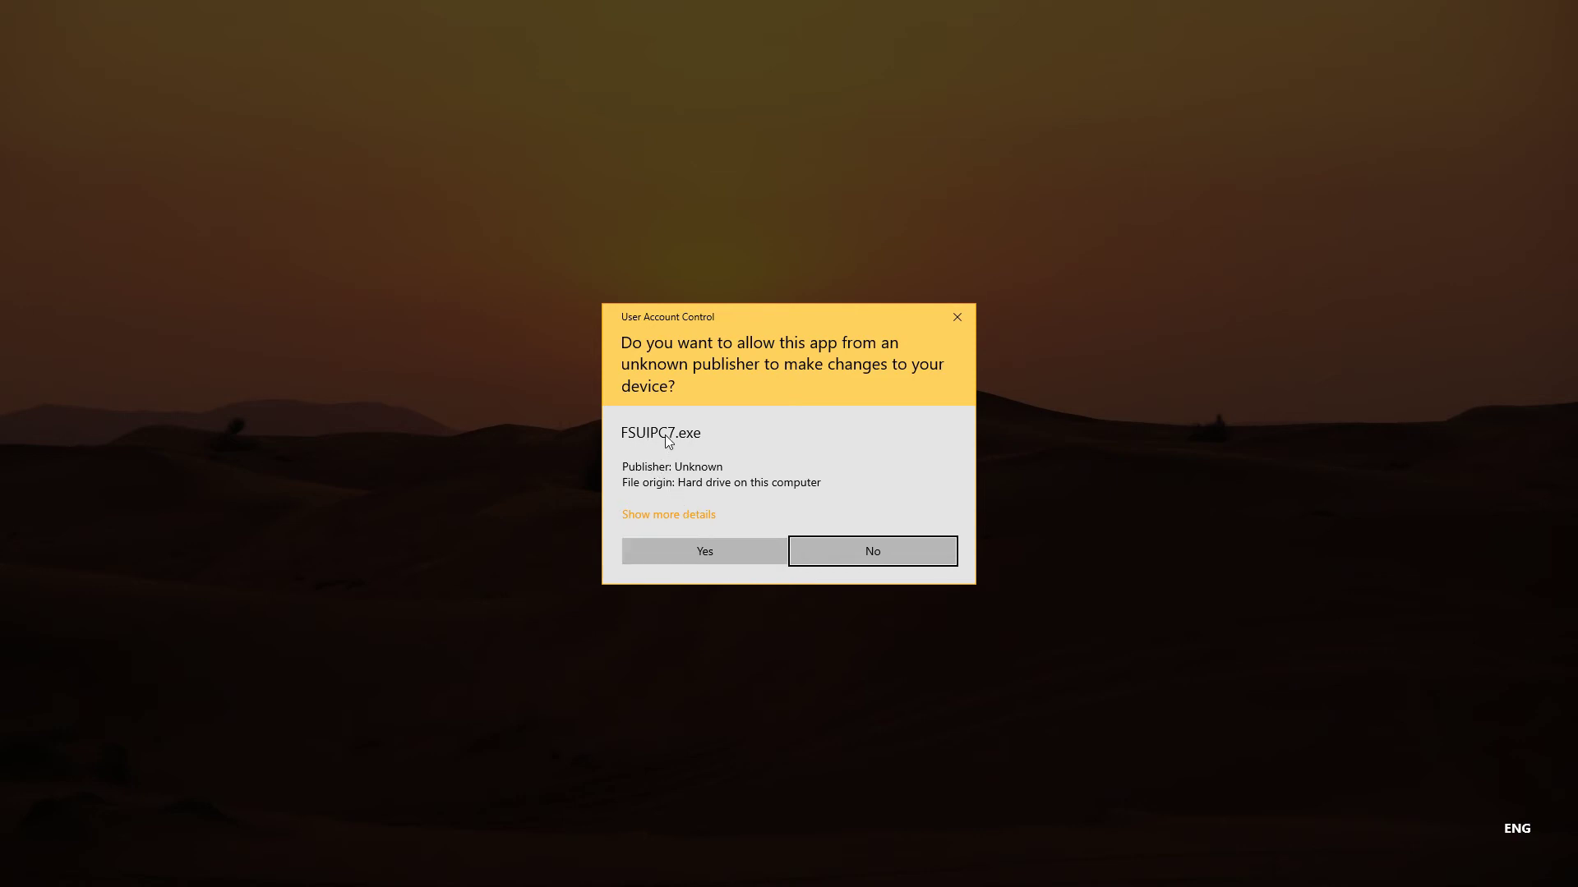
pyautogui.click(683, 548)
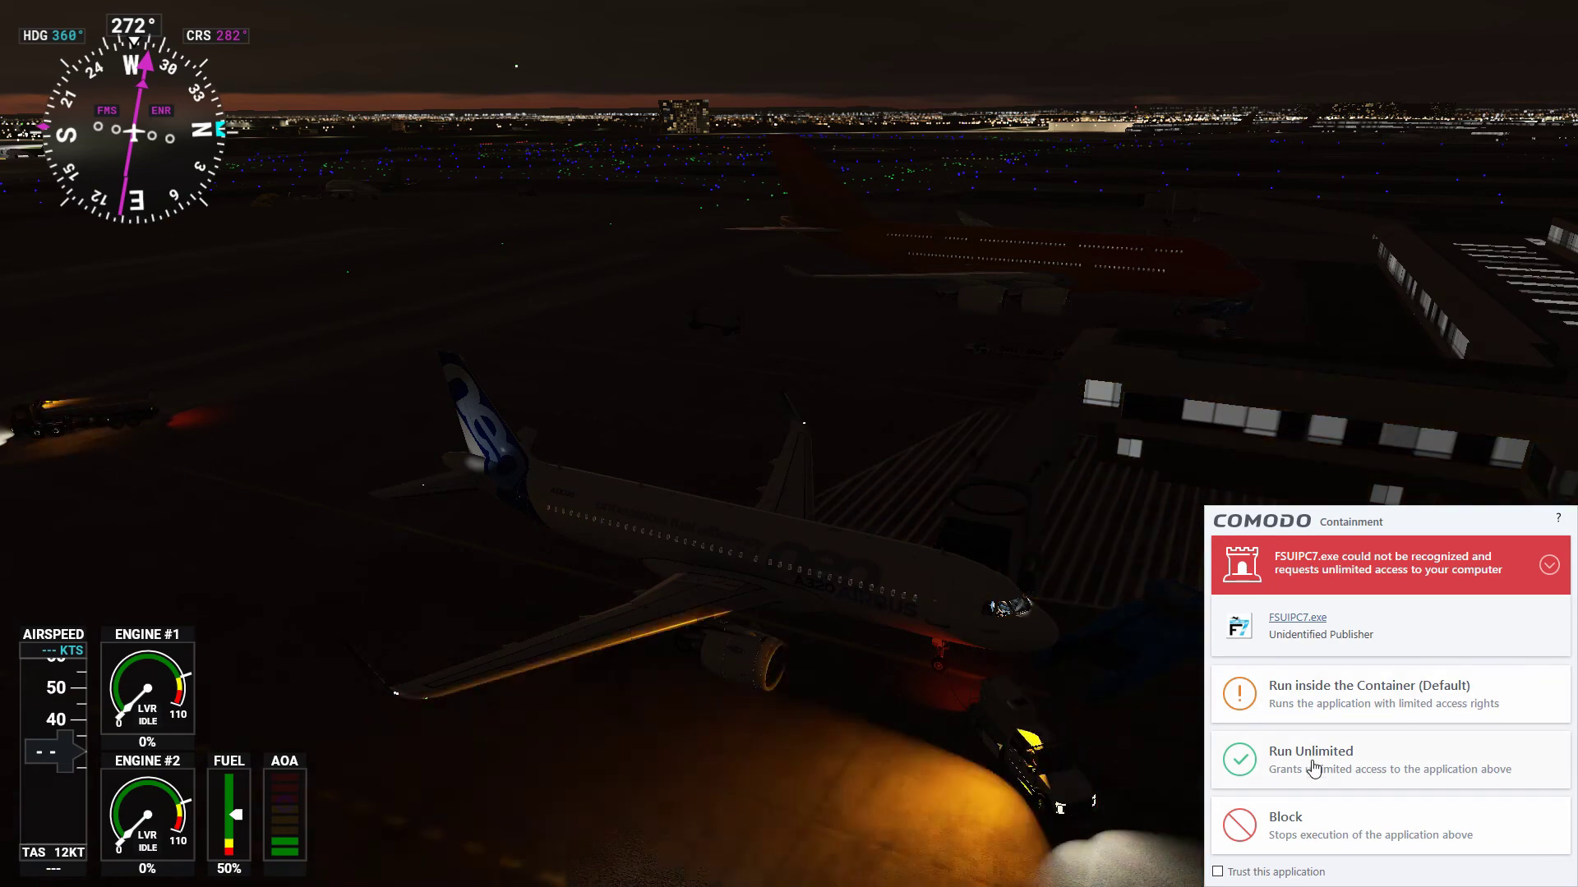
pyautogui.click(1317, 761)
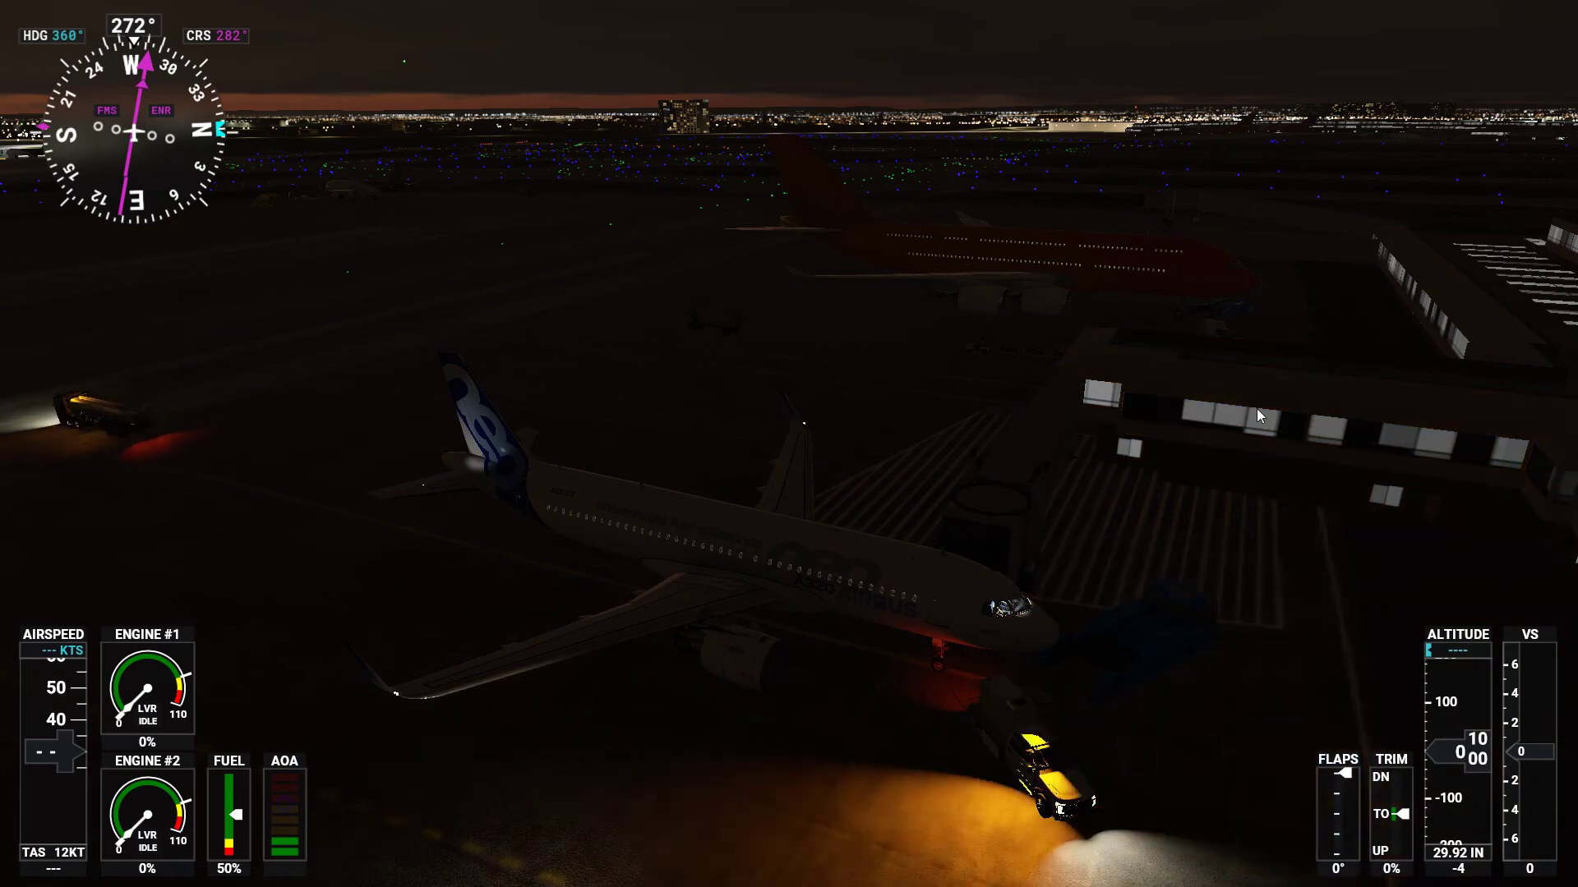
# Step: Switch to Pilot2ATC, bring its whole window into view and connect it to the simulator
pyautogui.hotkey('alt', 'Tab')
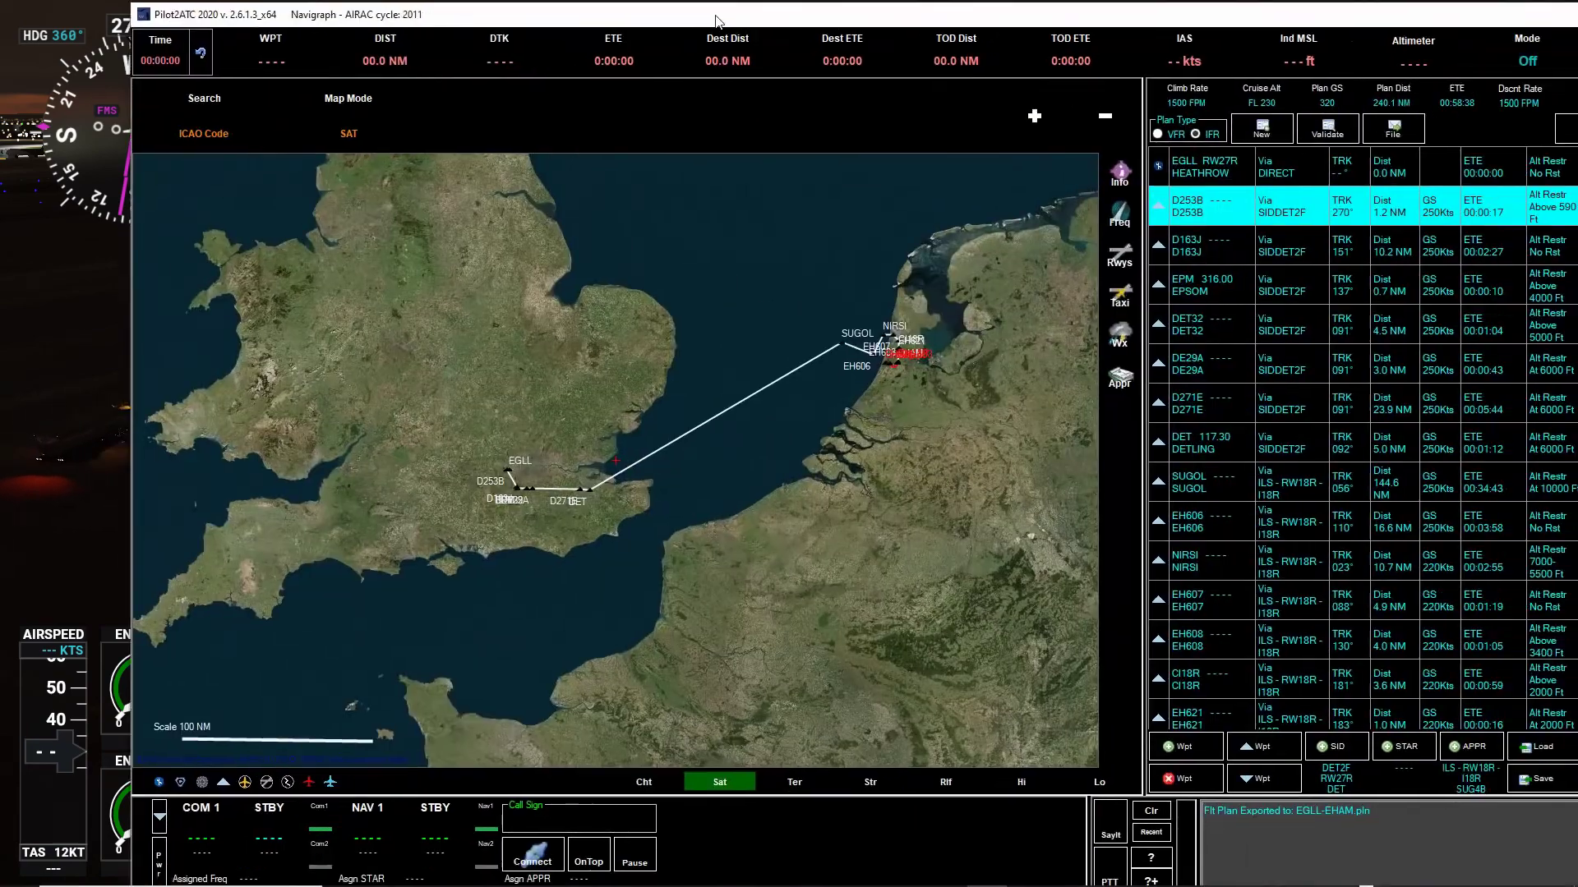
pyautogui.moveTo(709, 19); pyautogui.dragTo(621, 18)
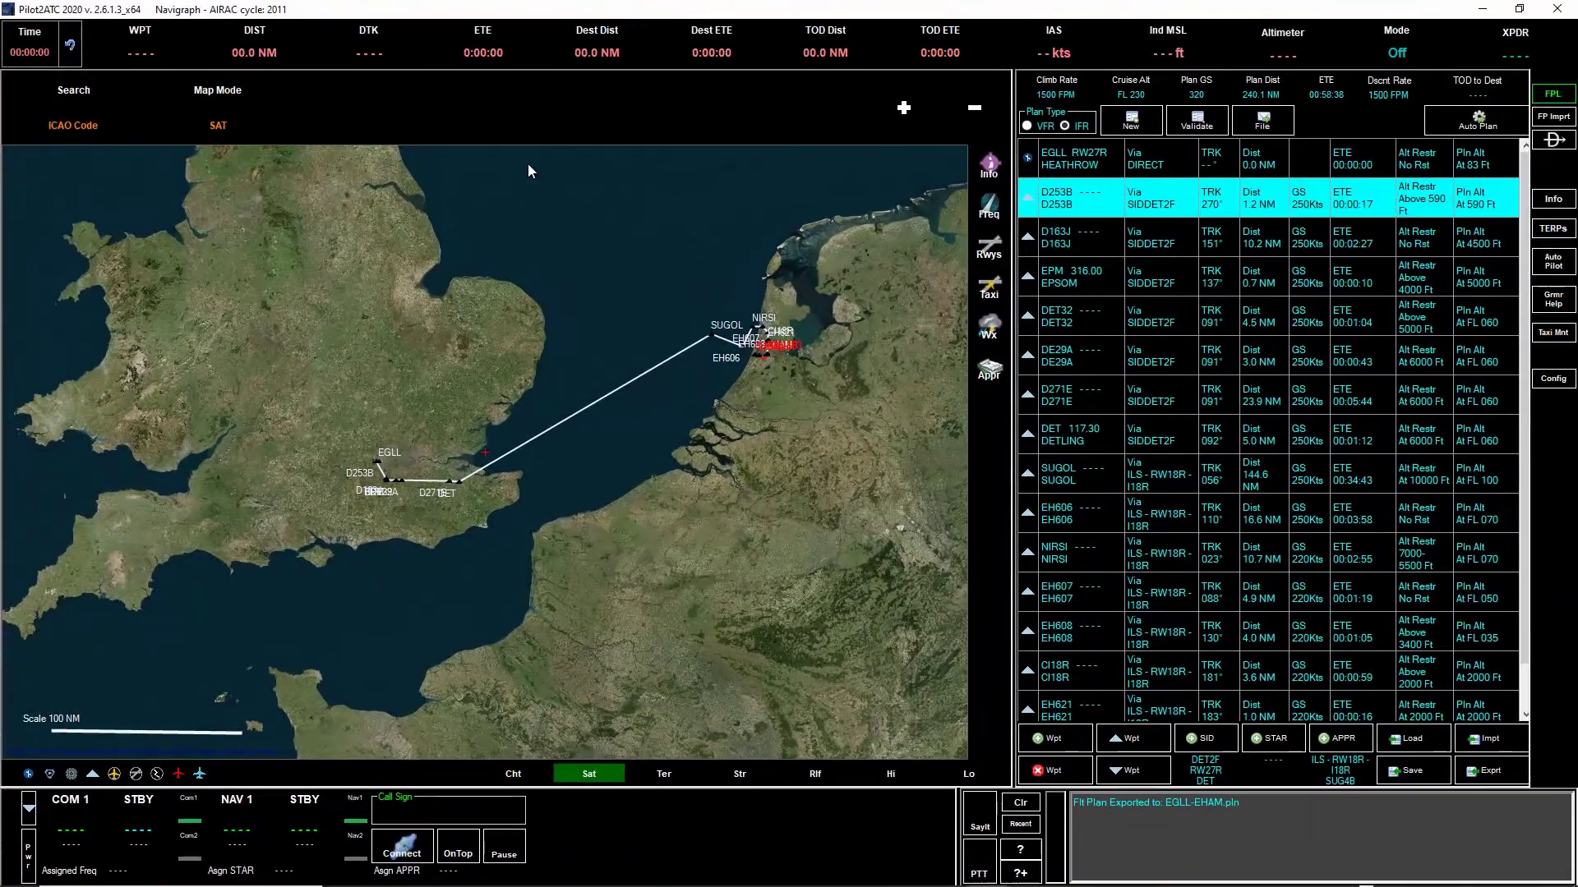
pyautogui.click(405, 852)
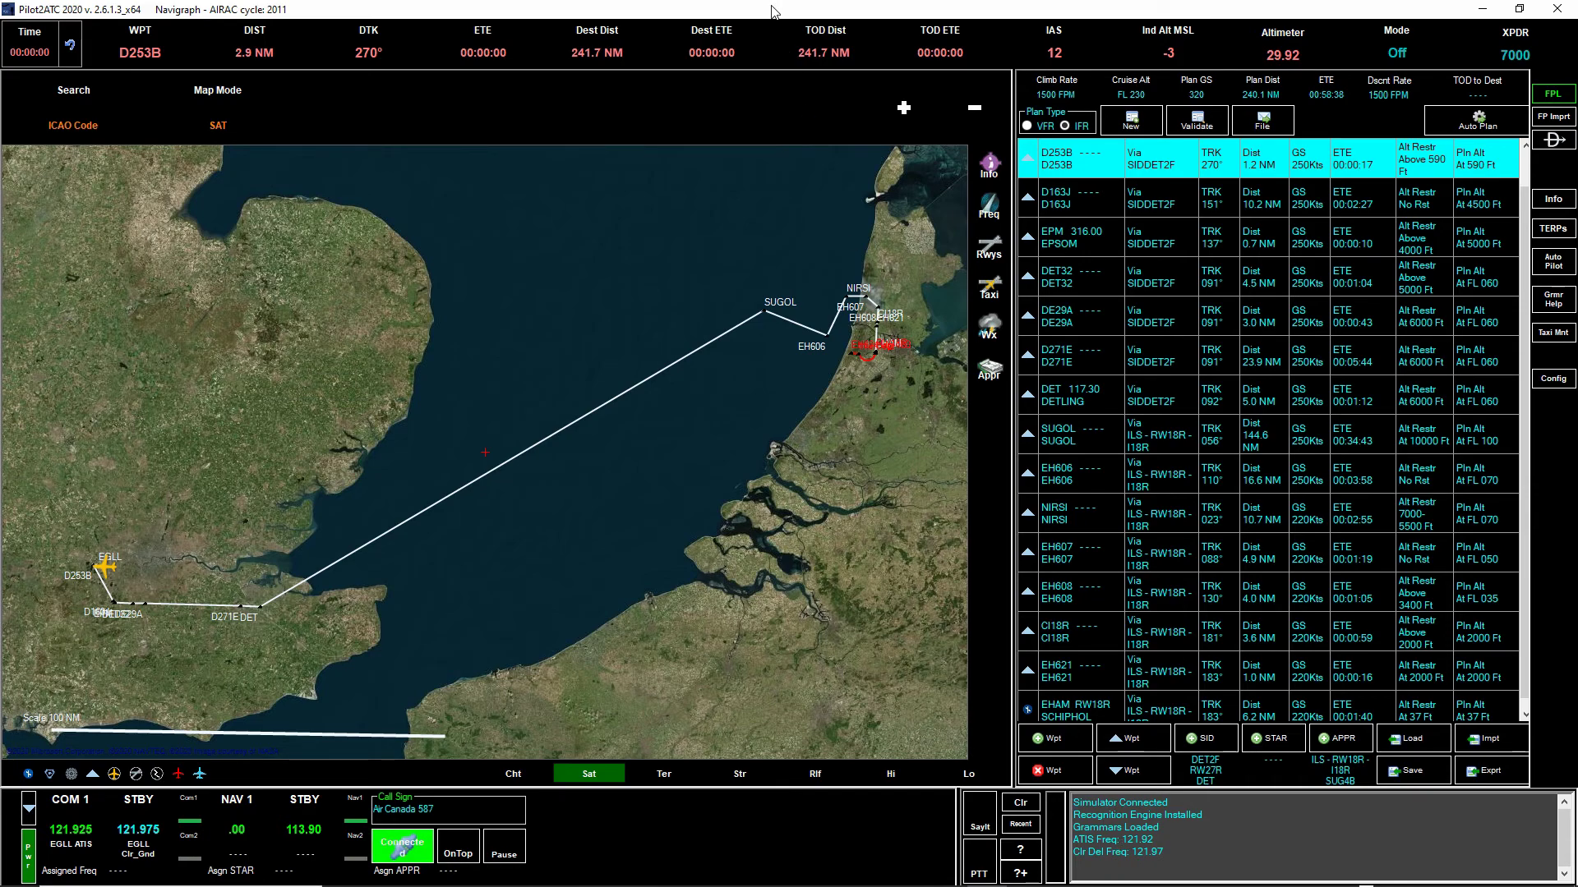
# Step: Reposition the Pilot2ATC window to fill the screen and file the EGLL–EHAM IFR flight plan
pyautogui.moveTo(775, 12); pyautogui.dragTo(626, 26)
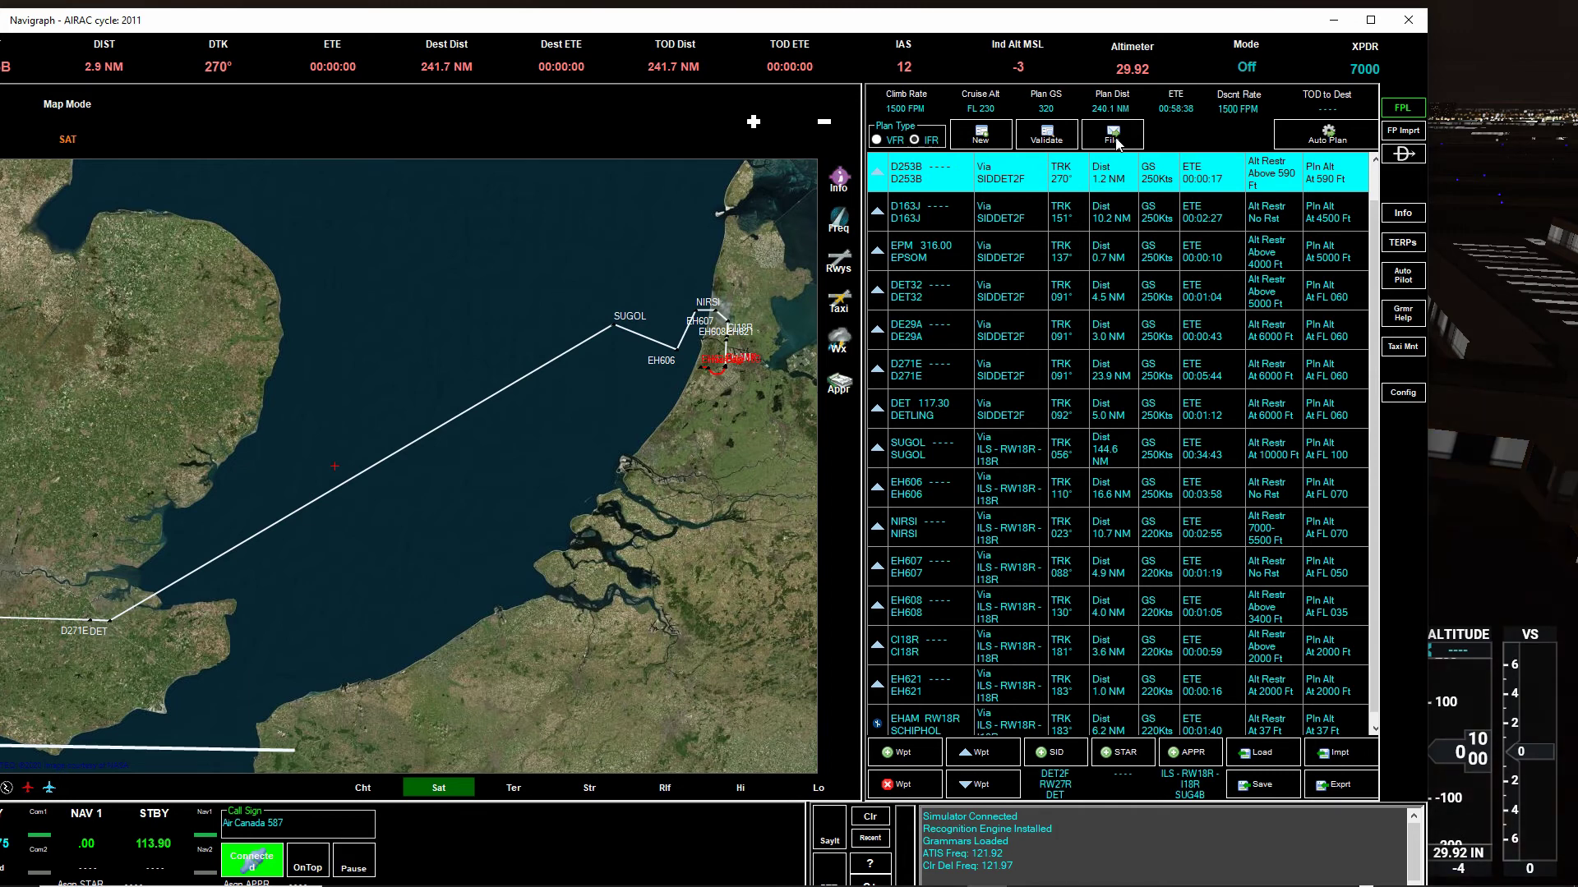
pyautogui.moveTo(713, 26); pyautogui.dragTo(754, 22)
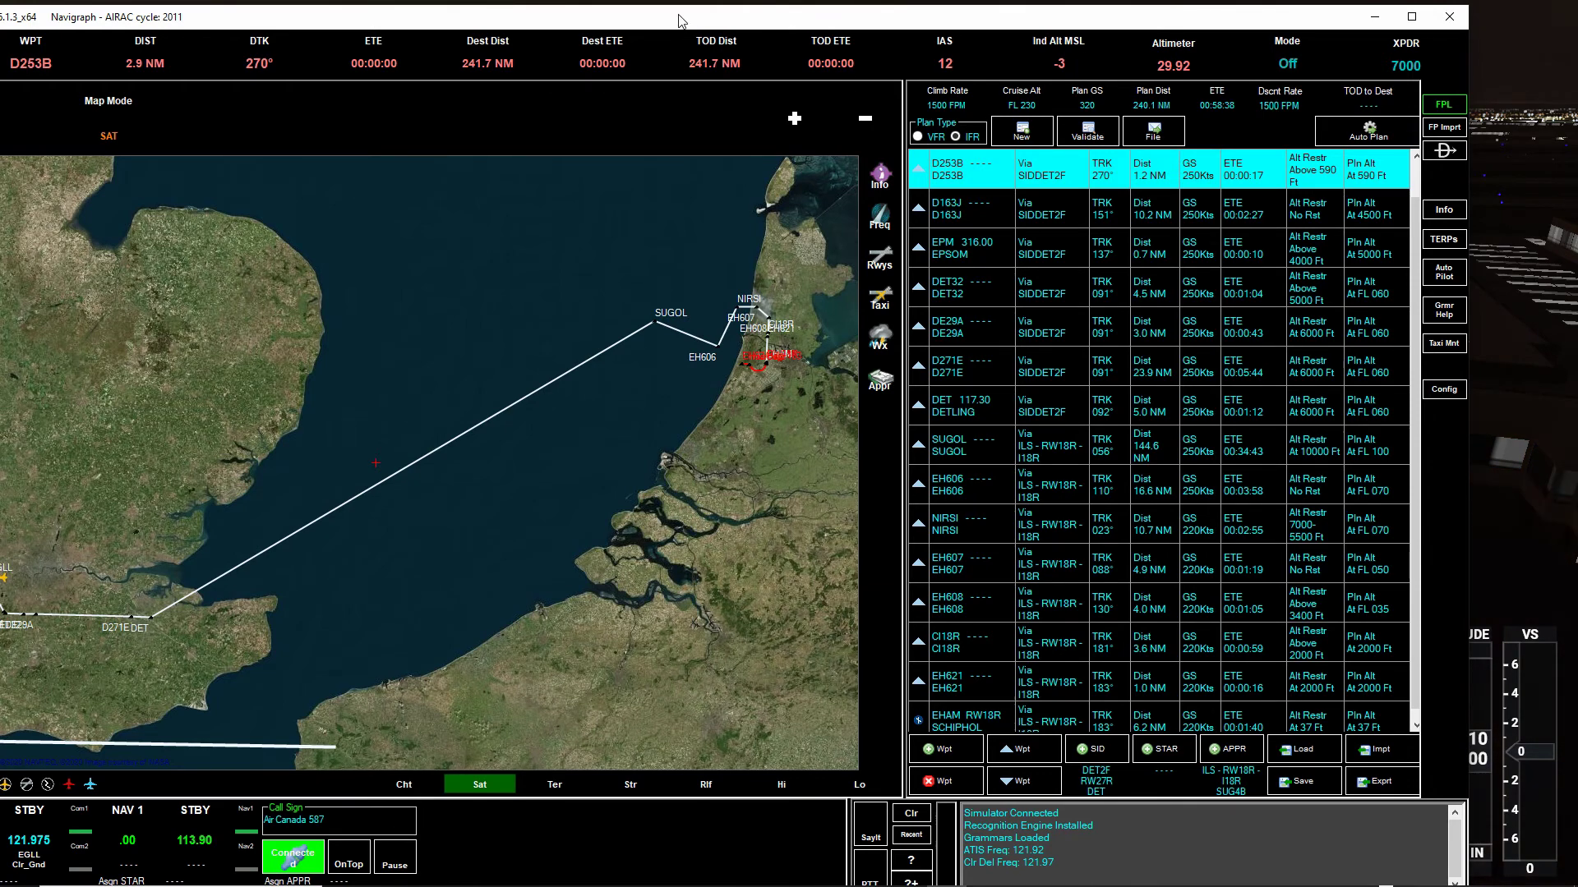
pyautogui.moveTo(679, 20); pyautogui.dragTo(795, 0)
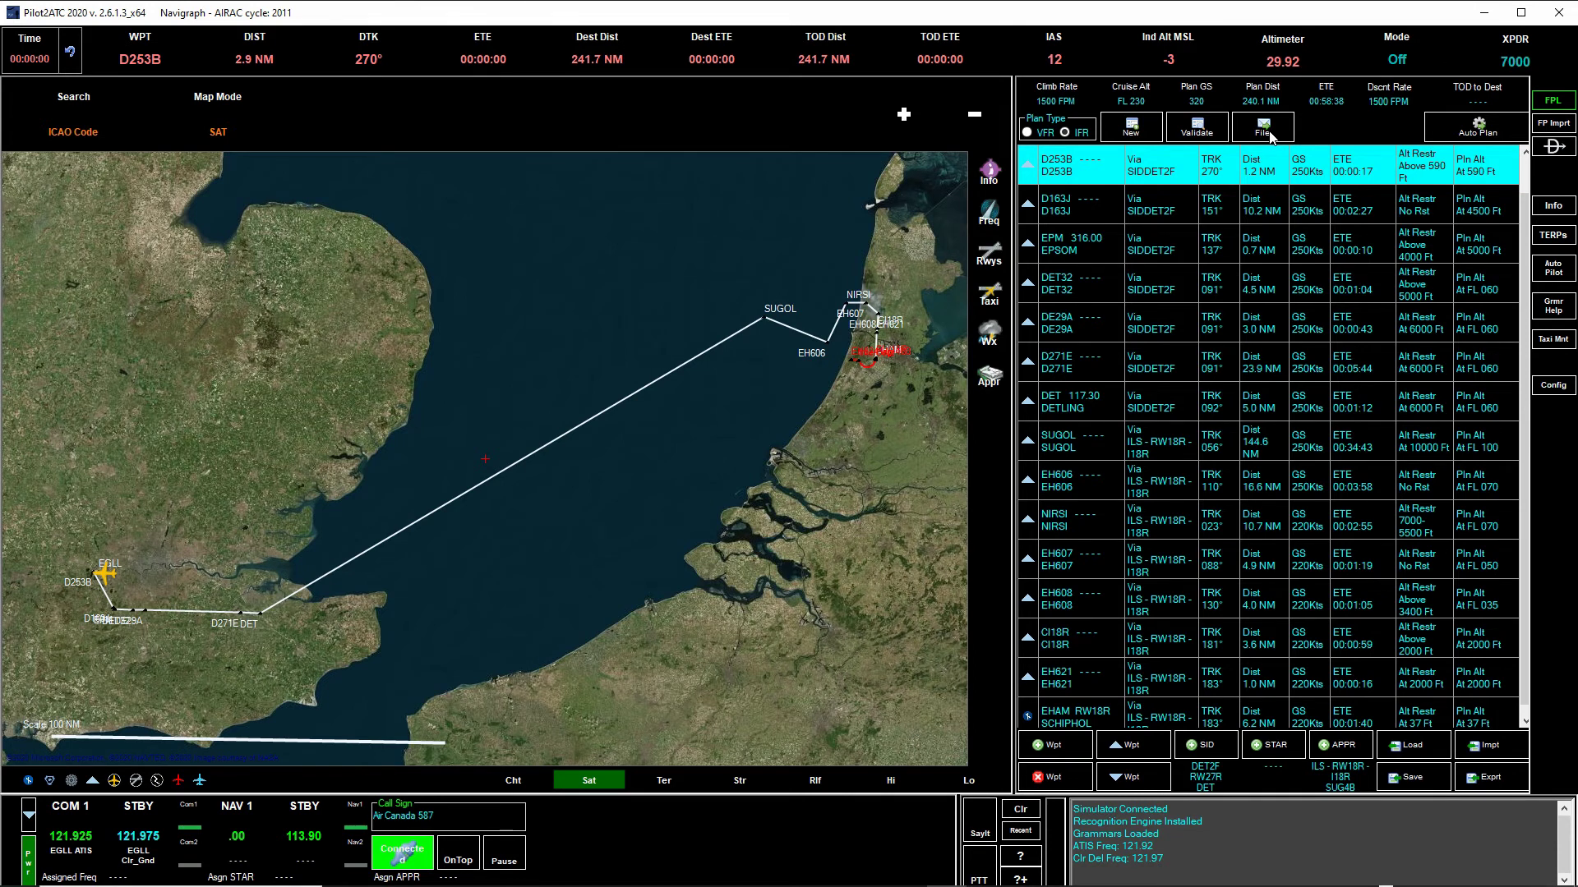
pyautogui.click(1266, 130)
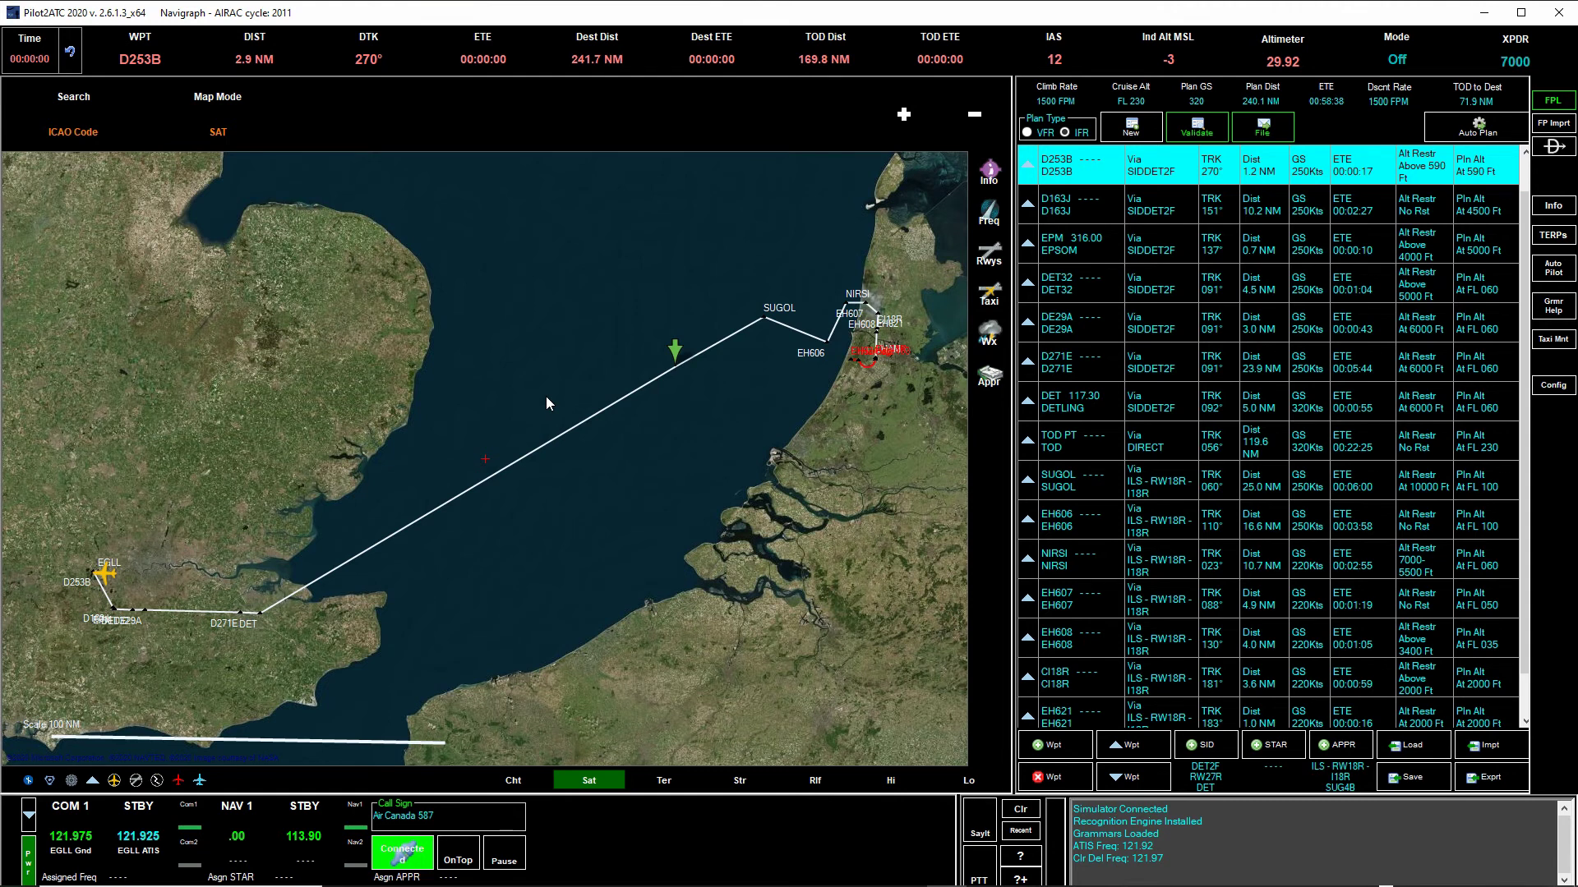
# Step: Speak to EGLL on 121.975 as Air Canada 587, reading back the departure clearance and altimeter 3003
pyautogui.press('space')
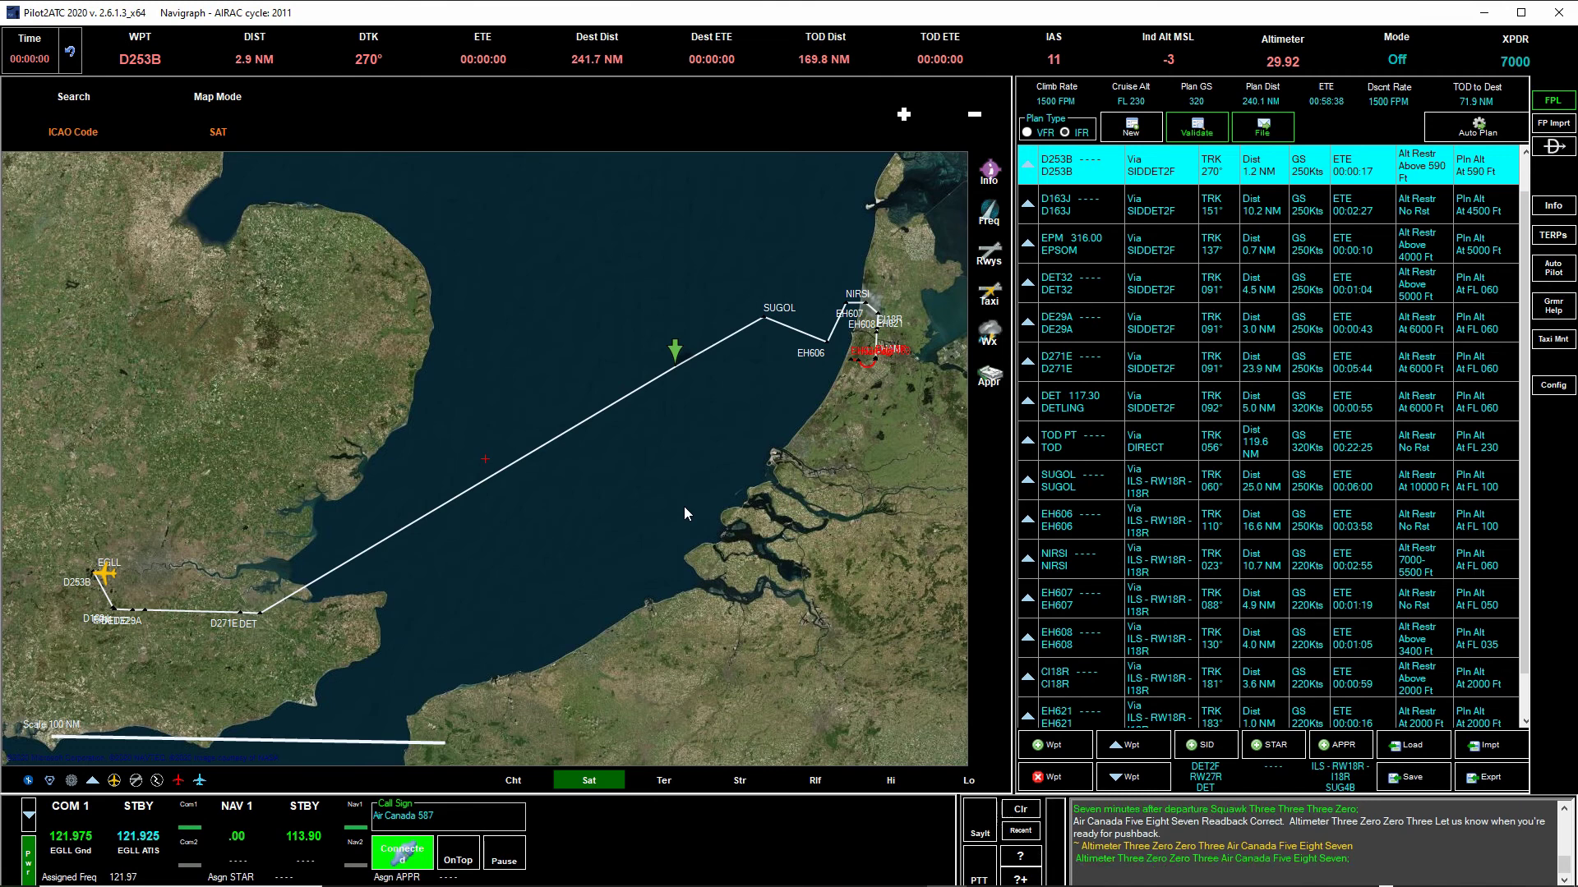
pyautogui.press('space')
pyautogui.press('space')
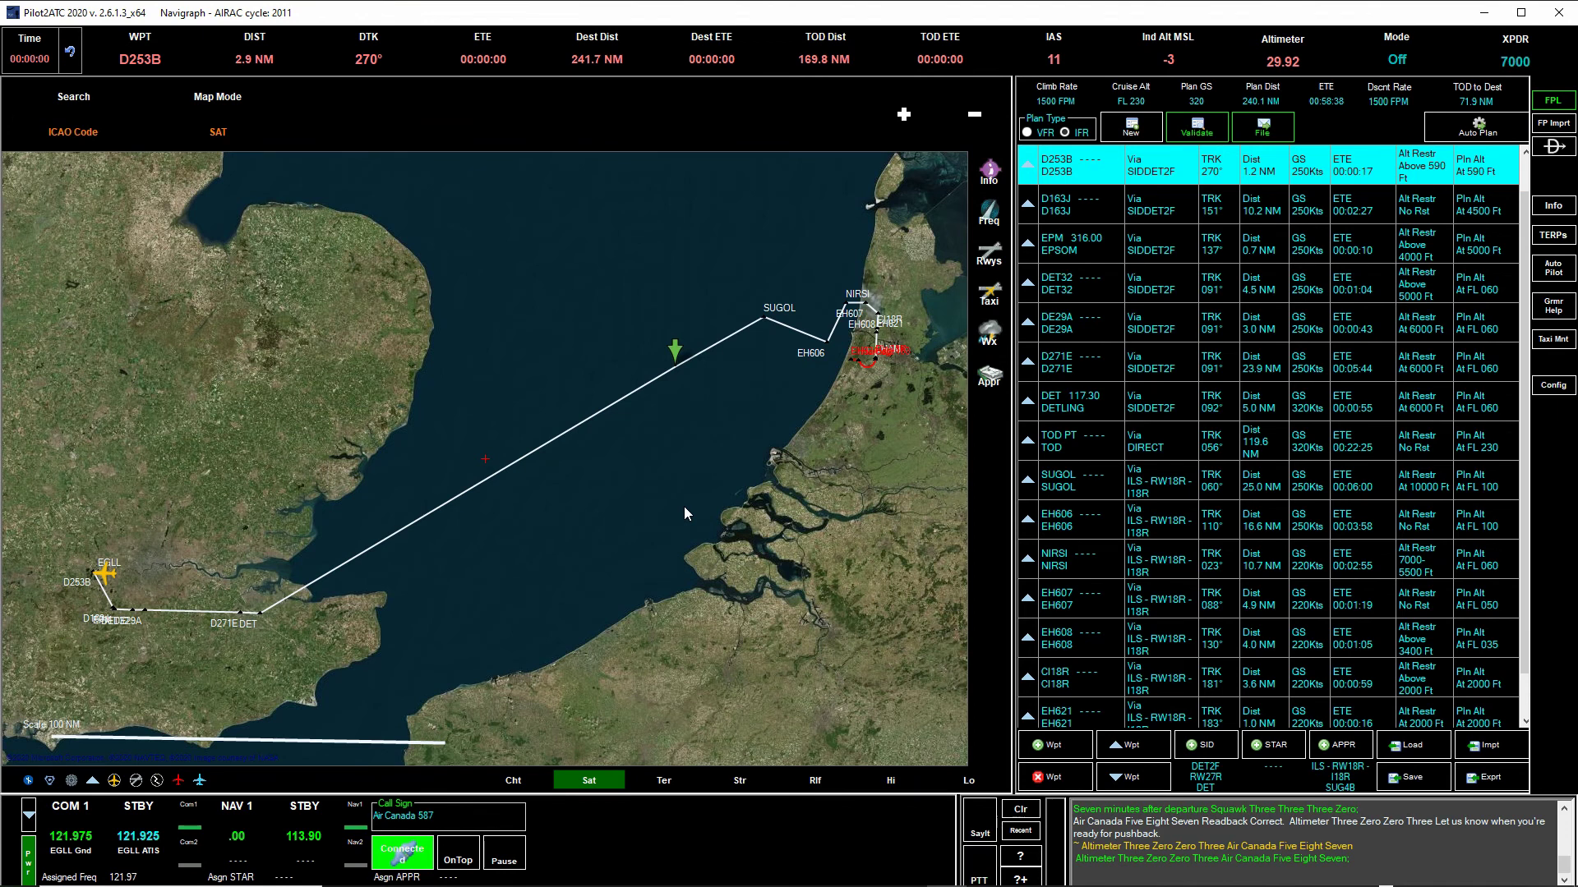